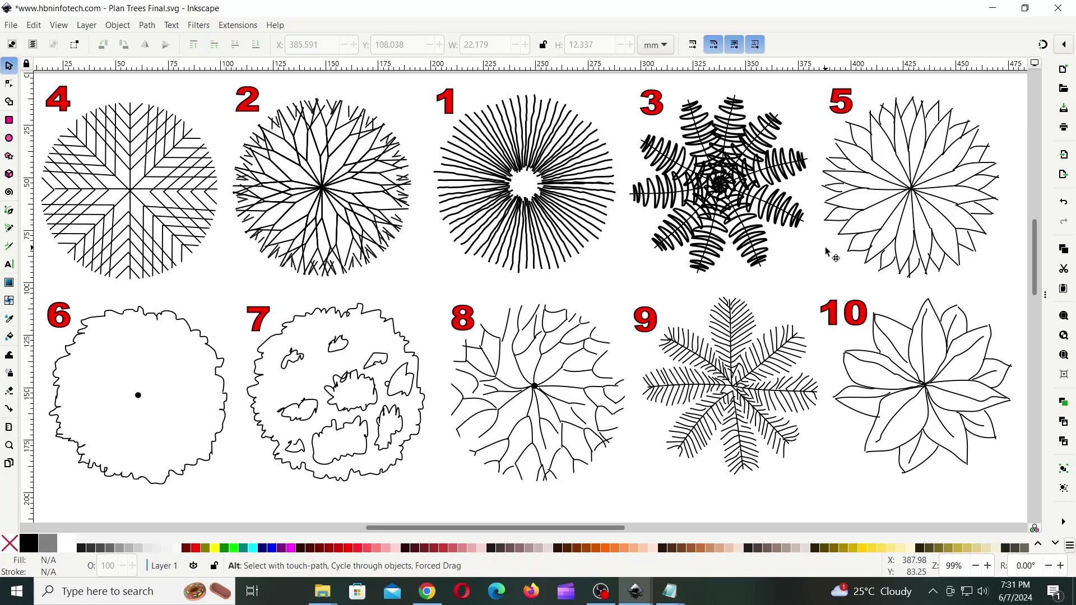
Step: Draw an ellipse and size it to an 85 × 85 mm circle
click(826, 250)
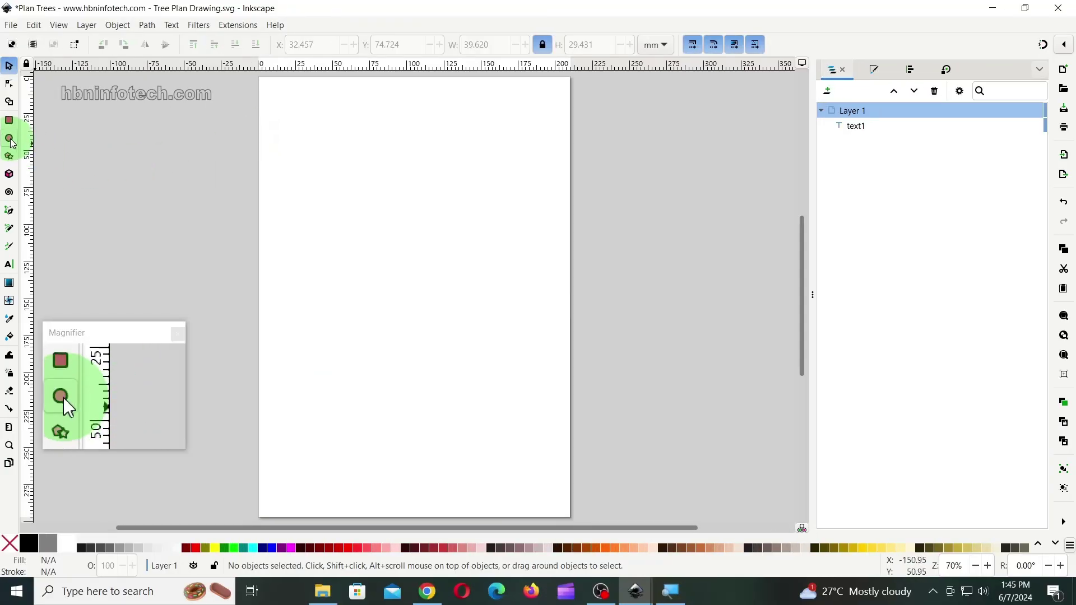
click(9, 138)
drag(353, 193, 473, 301)
click(9, 66)
click(542, 44)
drag(567, 44, 611, 44)
text(85)
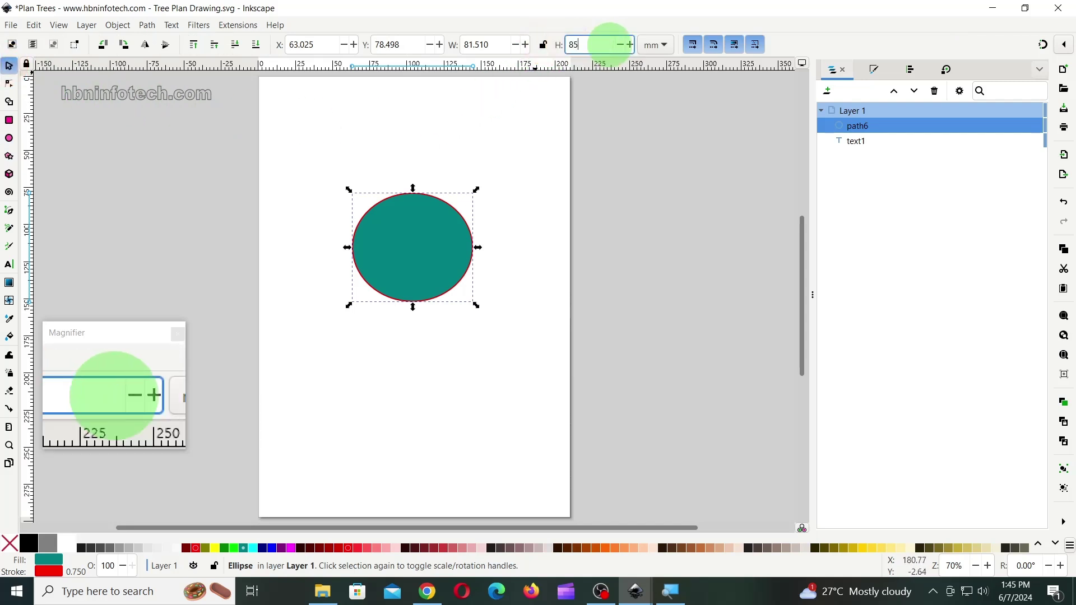
drag(456, 44, 491, 45)
text(85)
key(Return)
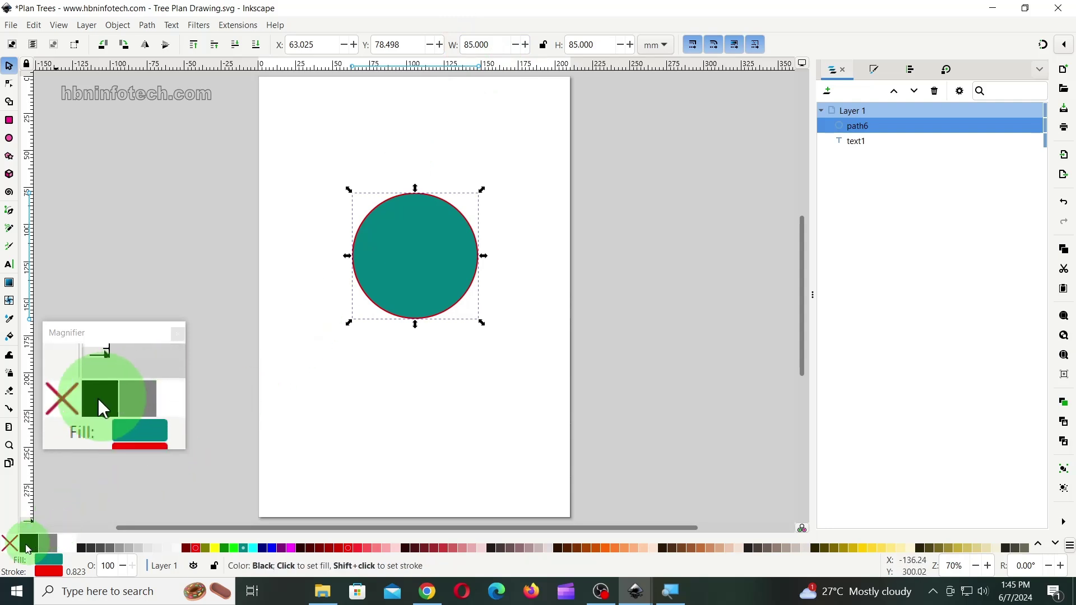
Step: Give the circle no fill and a black 0.75 stroke
click(14, 544)
right_click(26, 544)
click(49, 521)
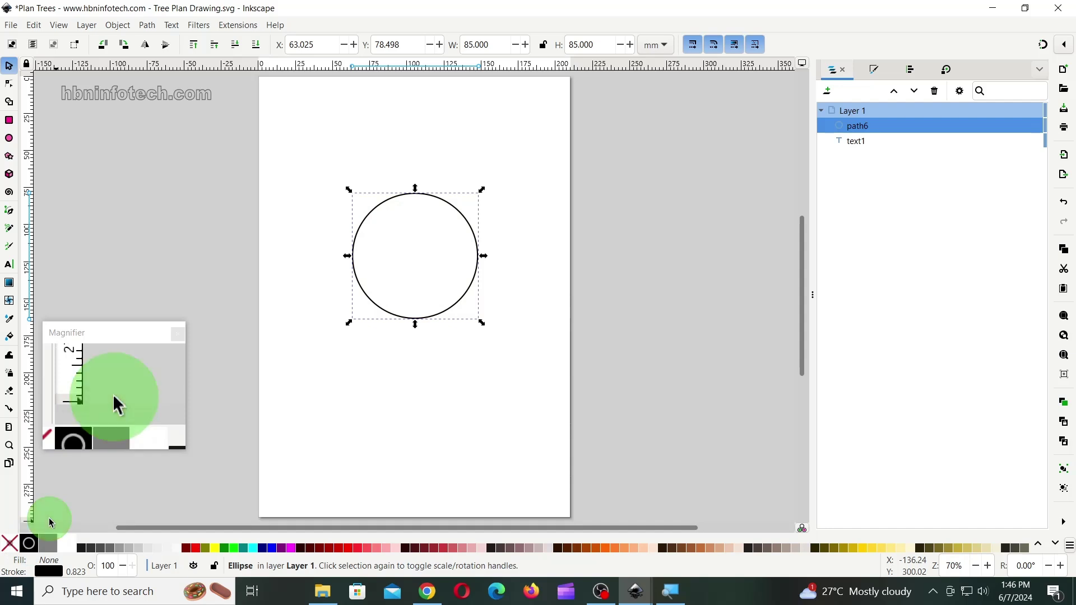
right_click(77, 569)
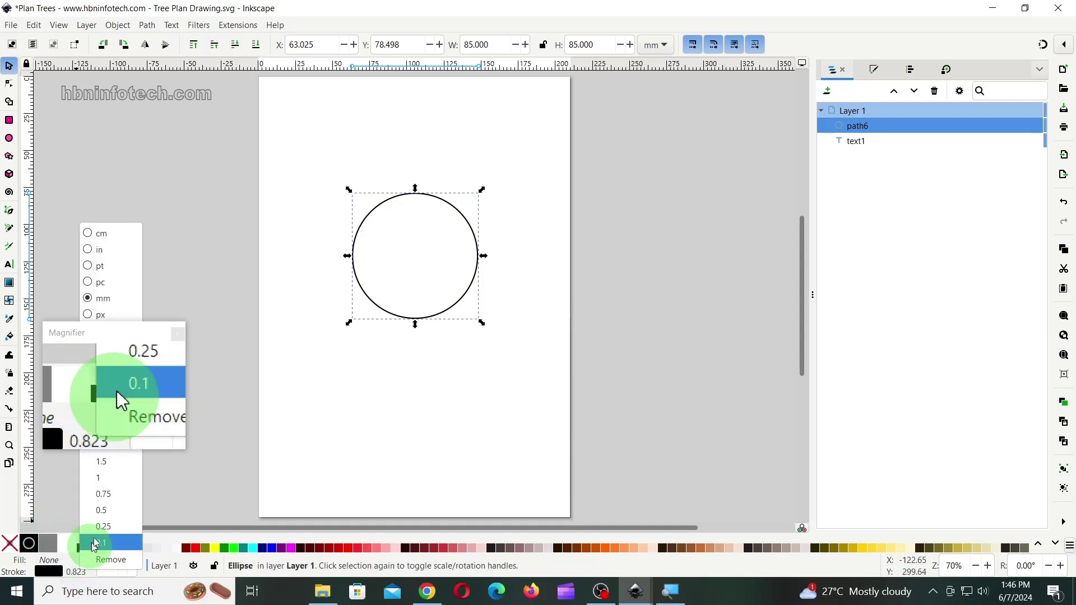
click(103, 493)
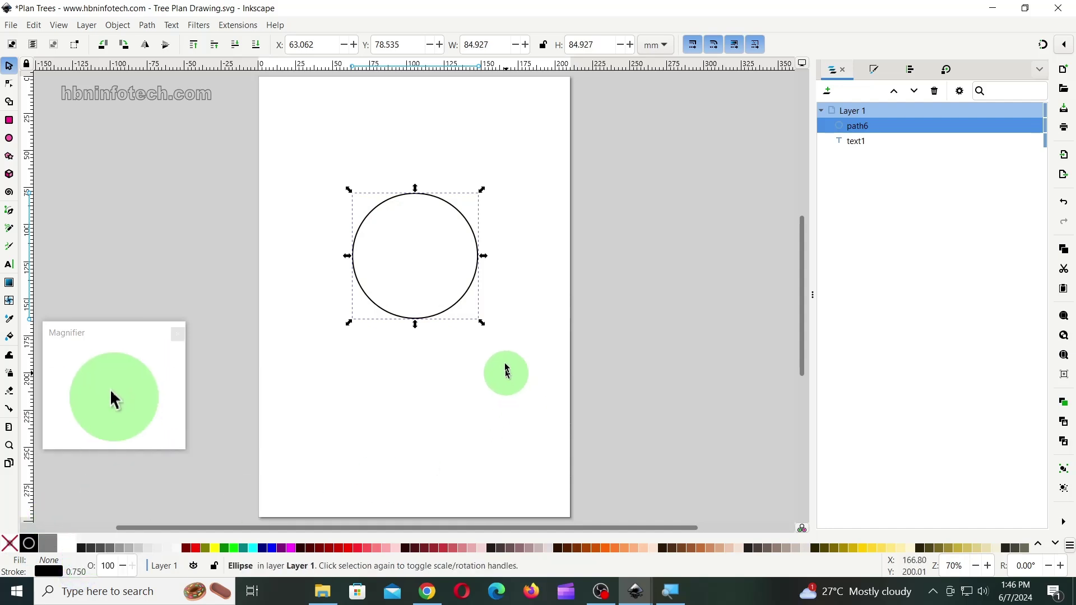
Step: Duplicate the circle and resize the copy to 16 × 16 mm with stroke scaling off
right_click(460, 217)
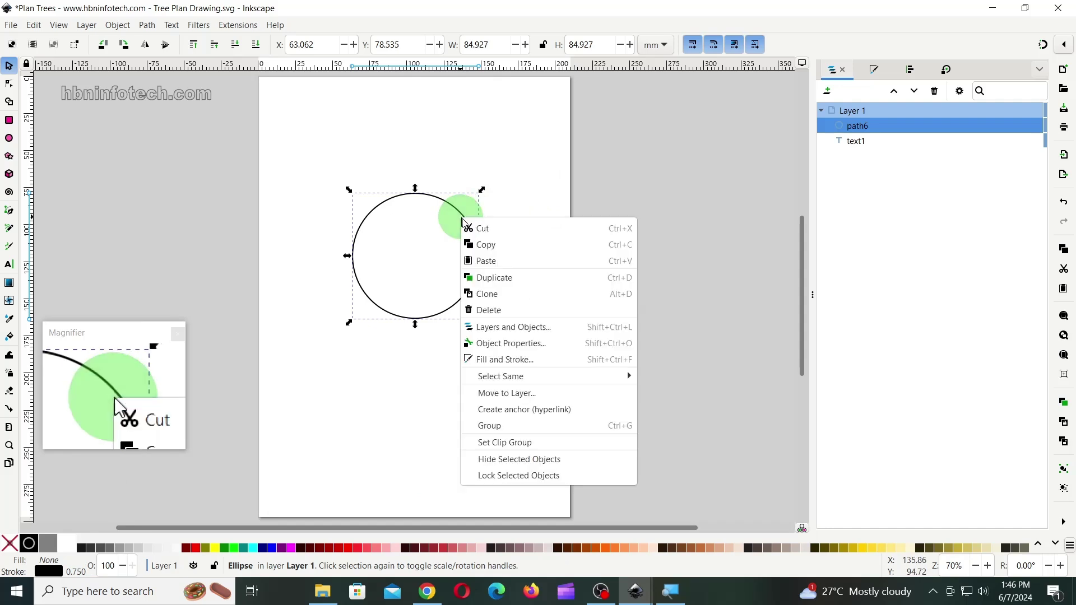
click(499, 279)
drag(472, 282, 510, 398)
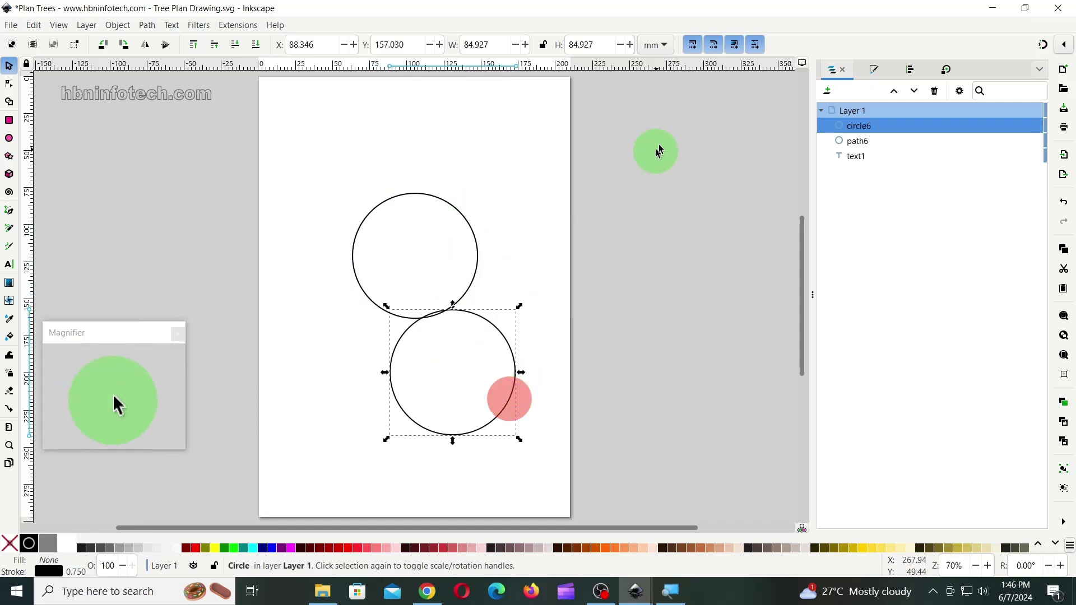
click(694, 46)
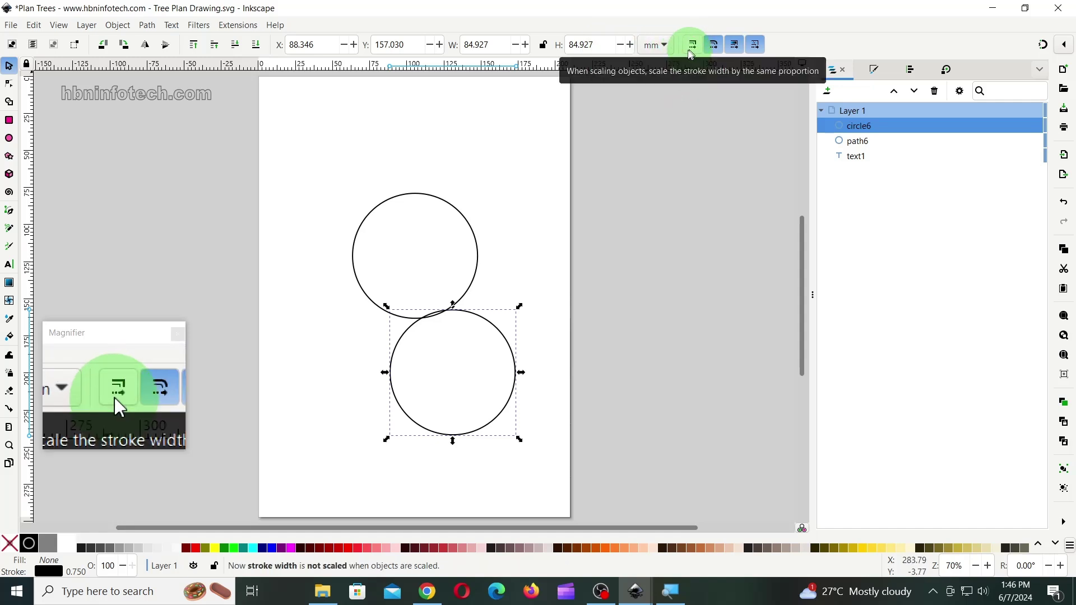
click(566, 45)
text(16)
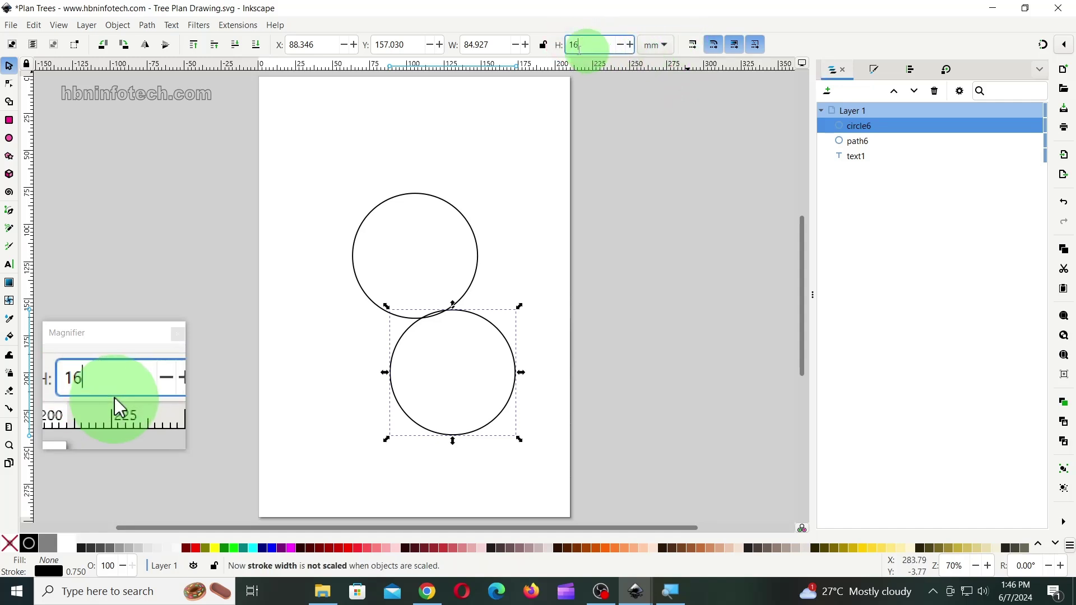
click(481, 44)
text(16)
key(Return)
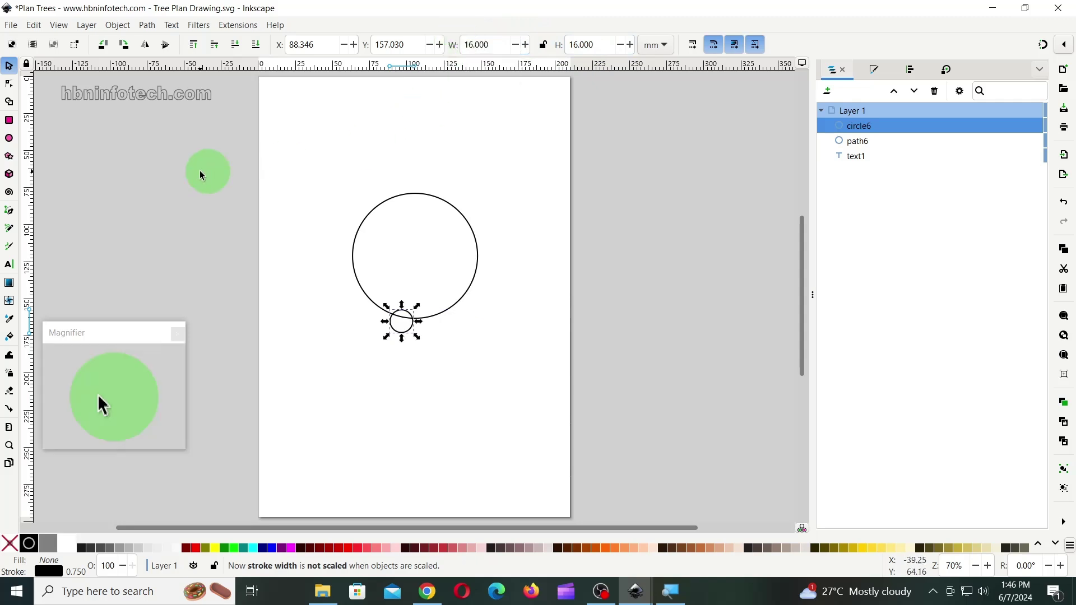
Step: Centre the small circle inside the large one and combine both into one path
drag(303, 164, 534, 399)
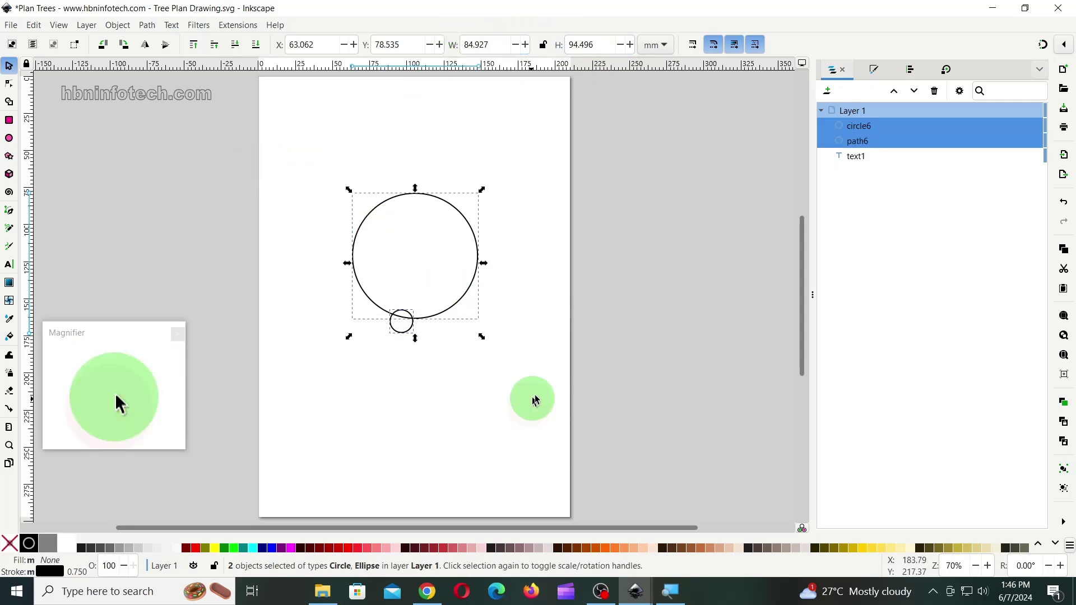
click(916, 71)
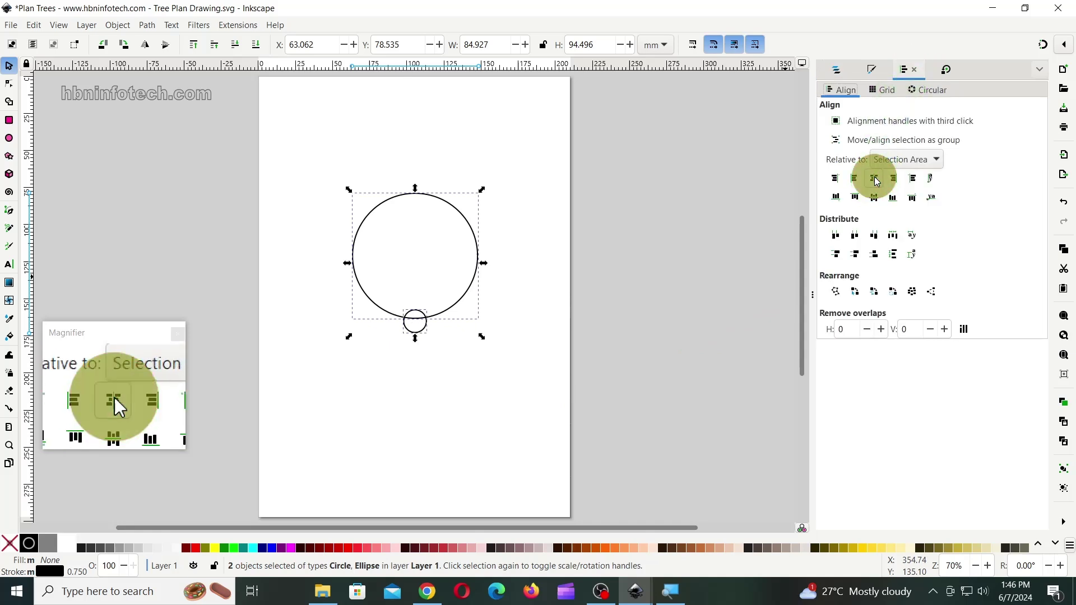
click(875, 203)
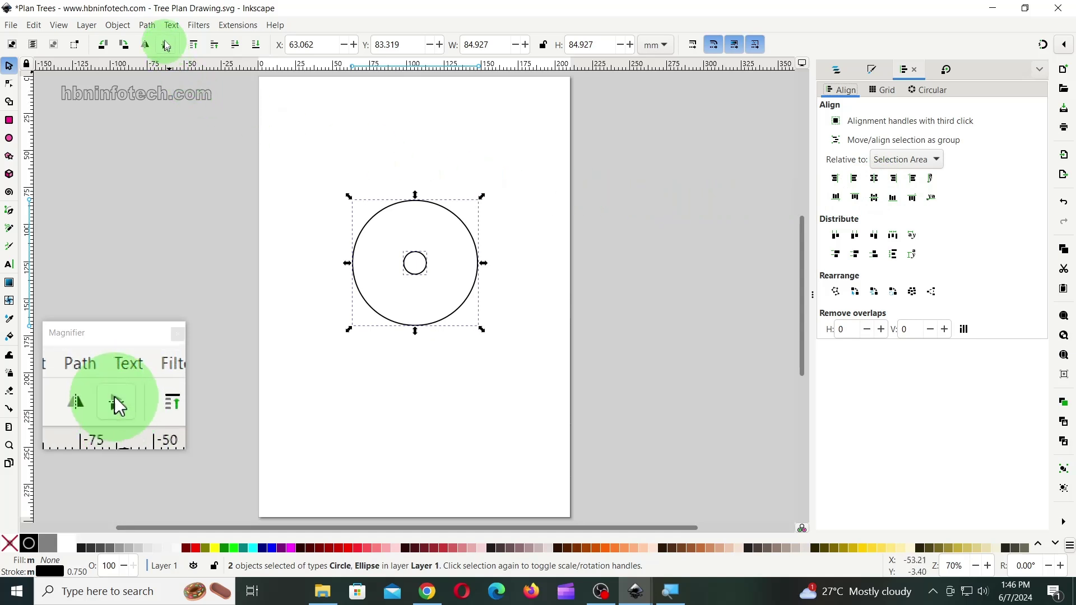
click(146, 25)
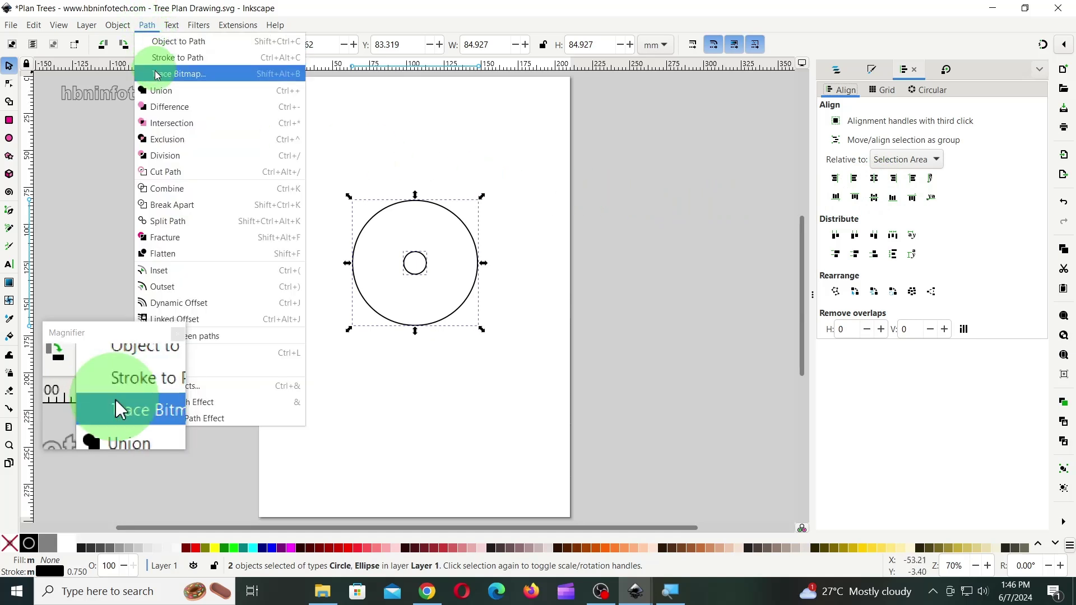
click(175, 194)
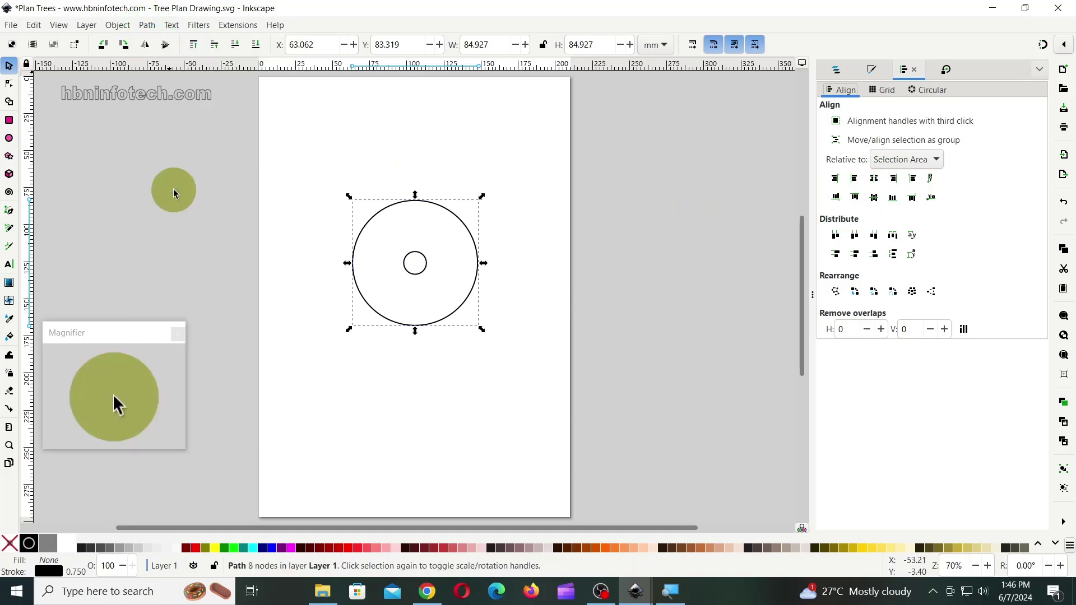
click(92, 388)
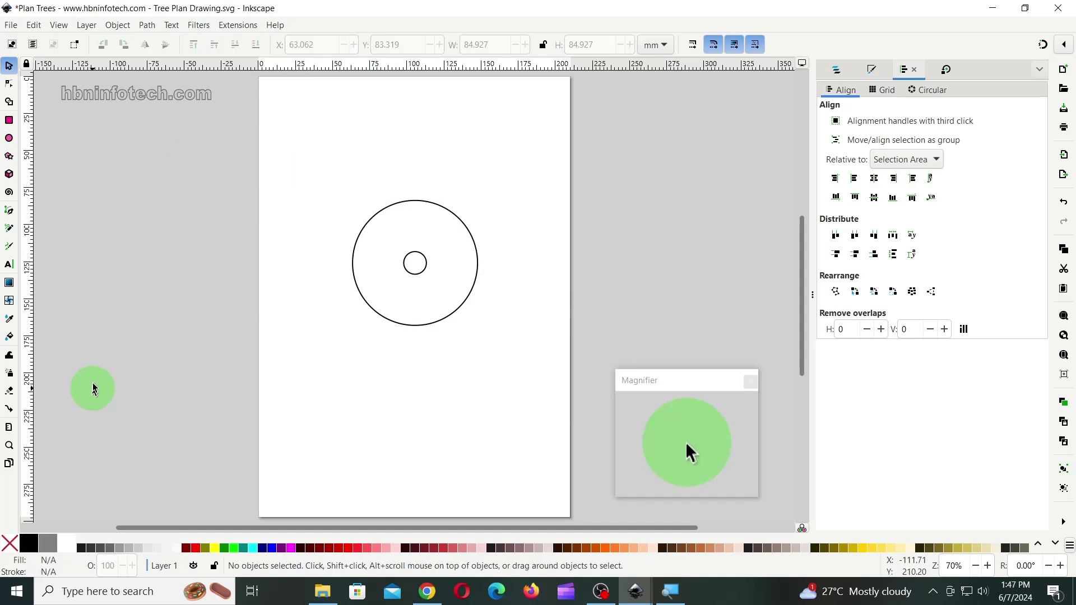
Step: Apply Stitch Sub-Paths to the ring with 70 paths and all four variances at 0.10
click(149, 25)
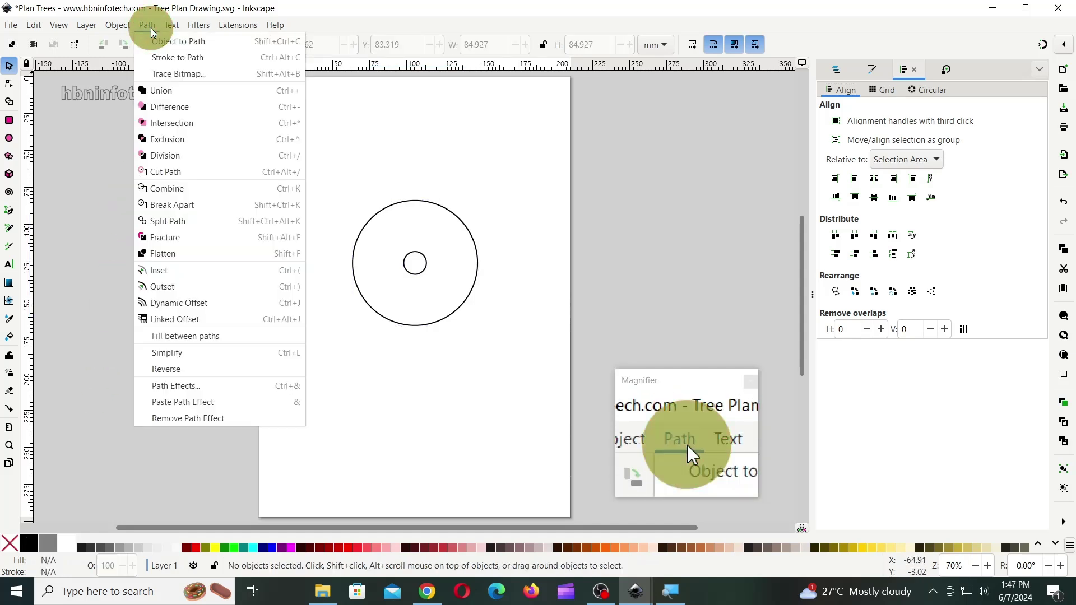
click(171, 385)
click(453, 225)
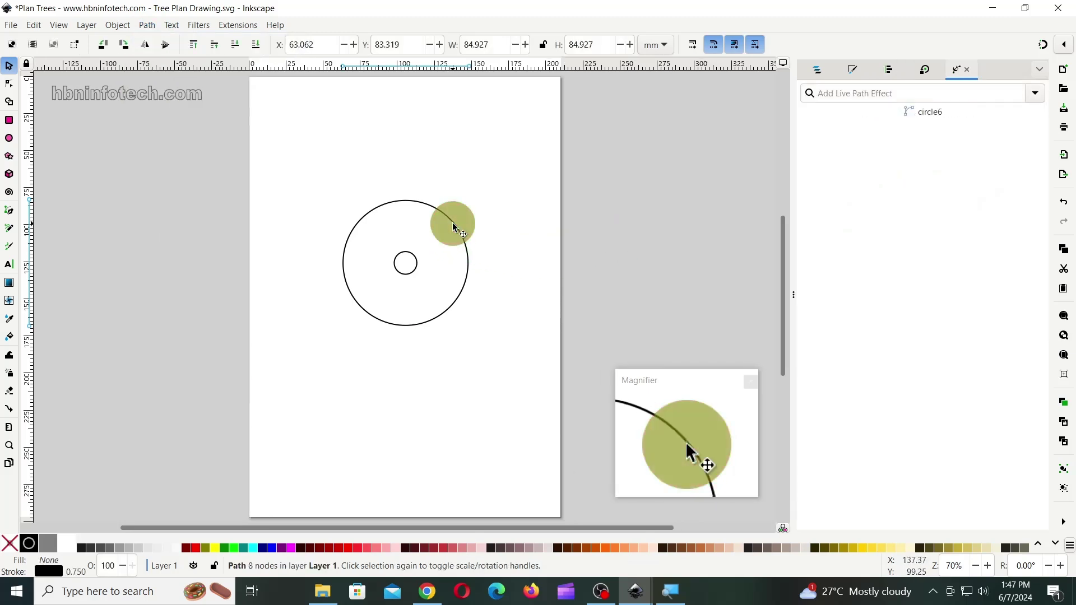
click(1038, 99)
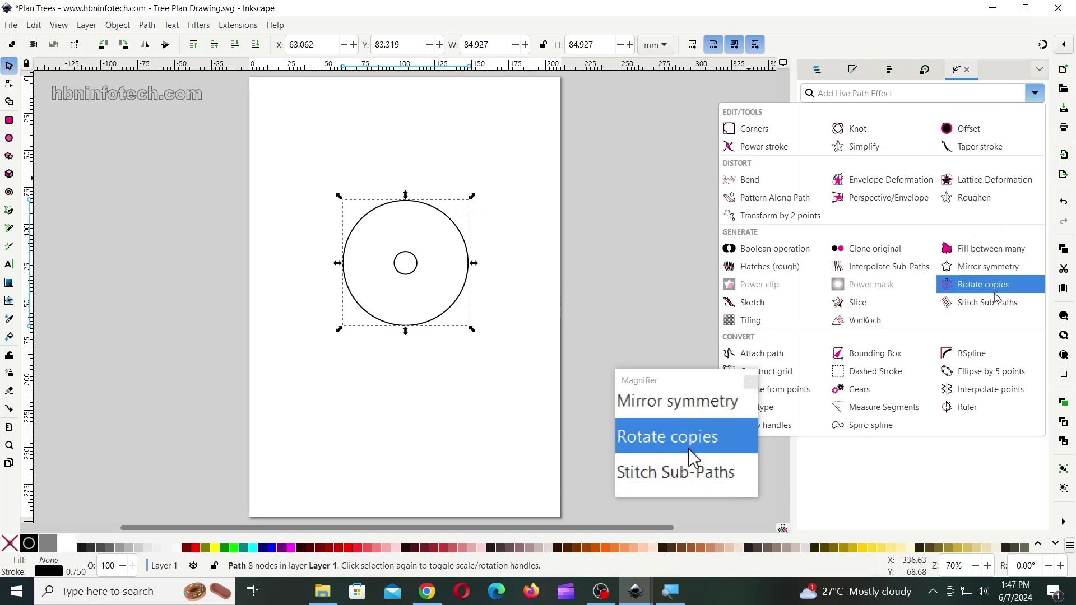
click(983, 303)
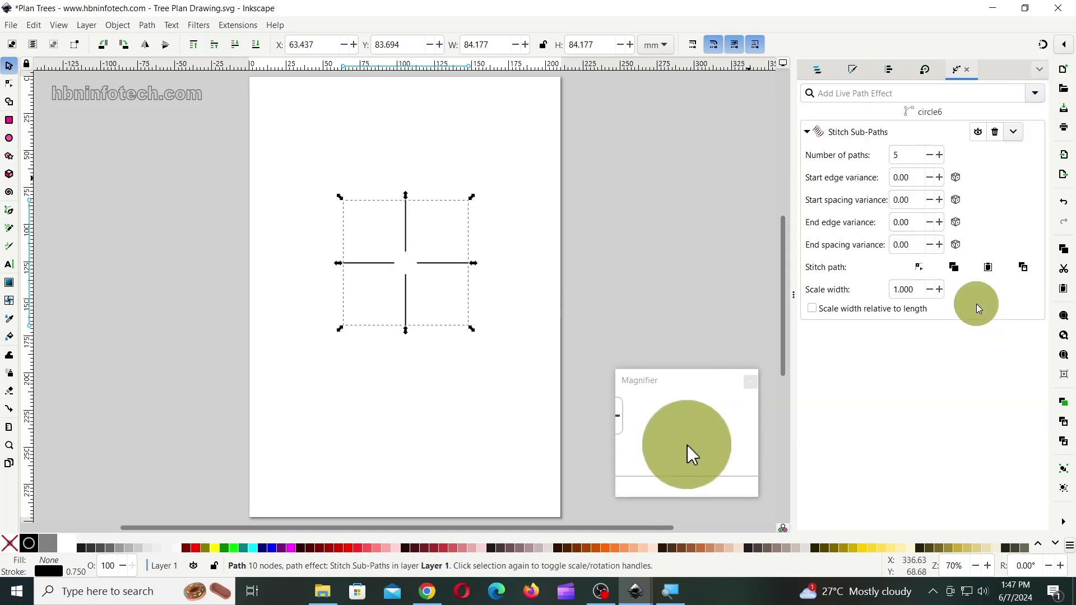
click(896, 155)
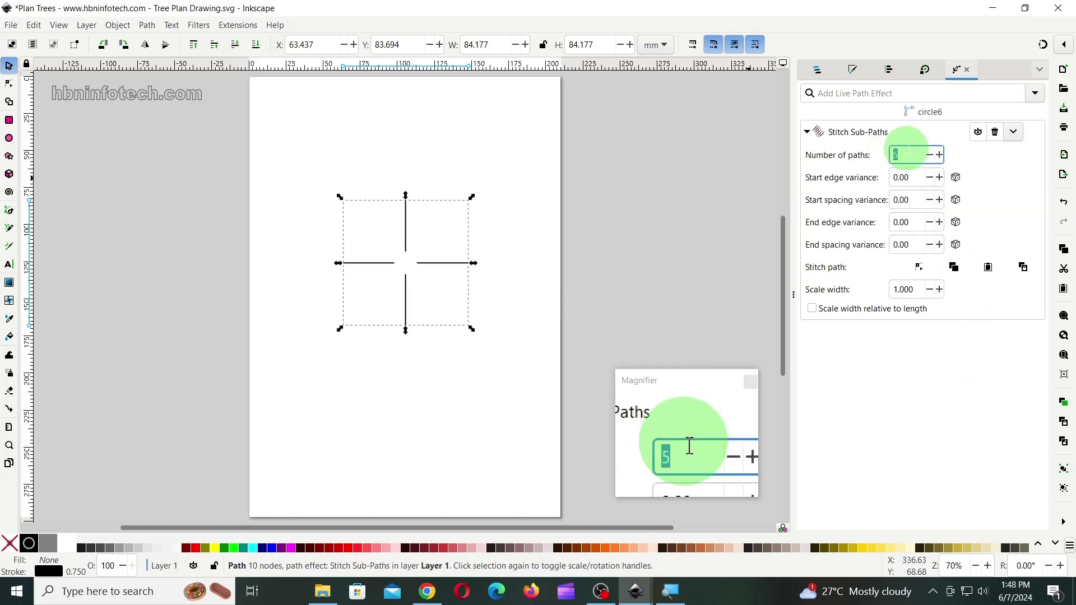
text(70)
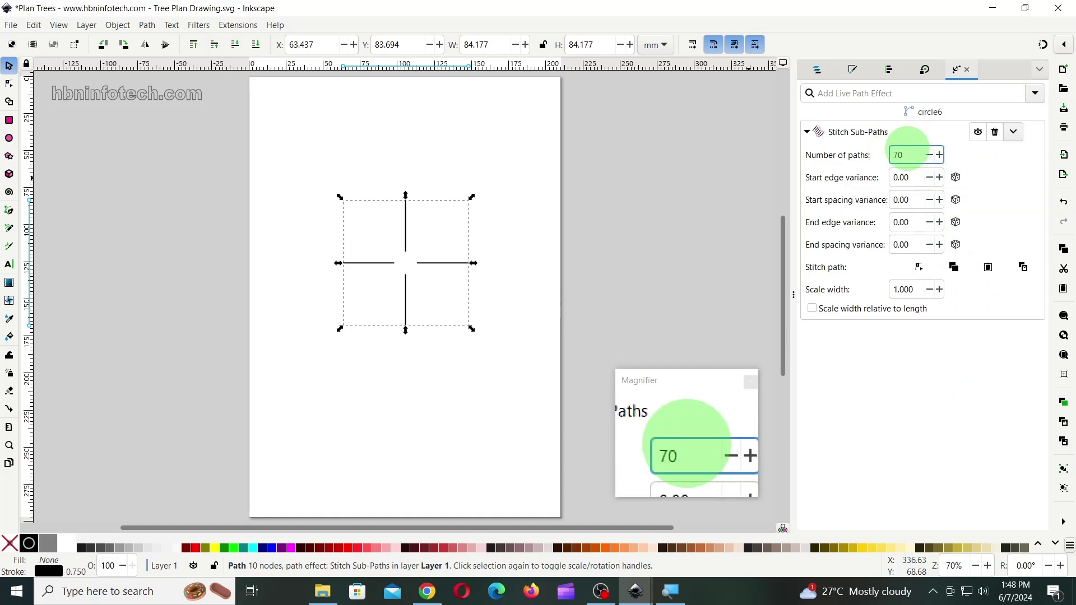
key(Return)
click(939, 177)
click(940, 201)
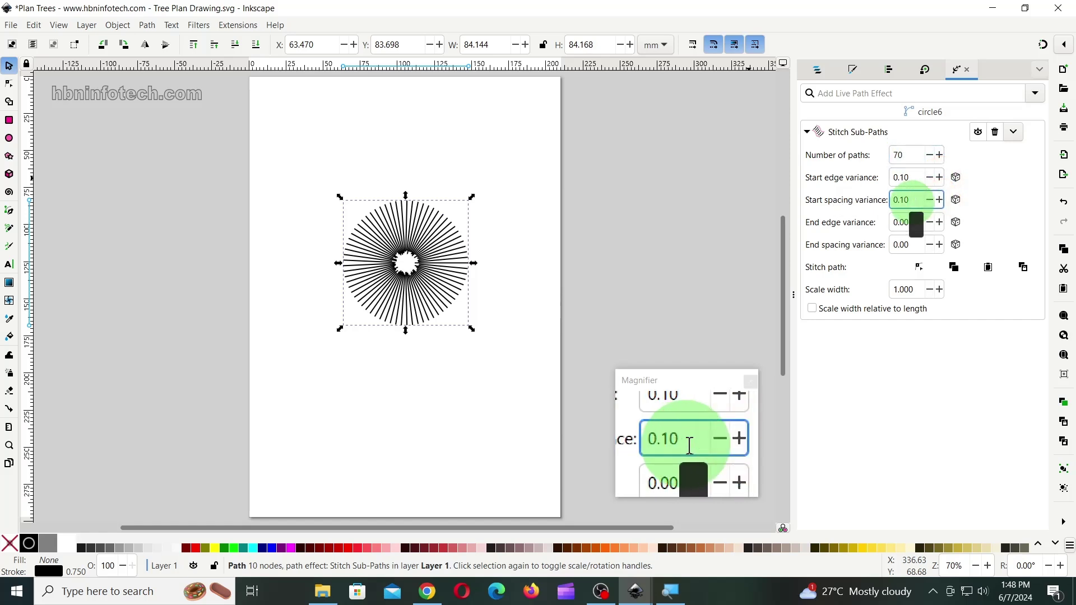
click(940, 223)
click(940, 244)
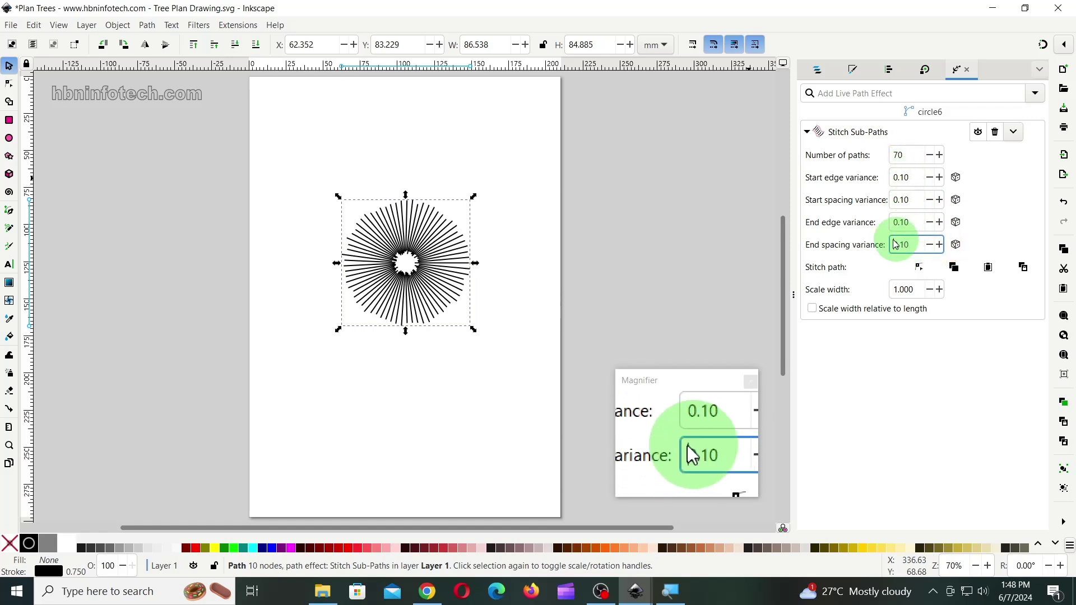
Step: Add a Roughen effect and convert the starburst into a plain path
click(1035, 94)
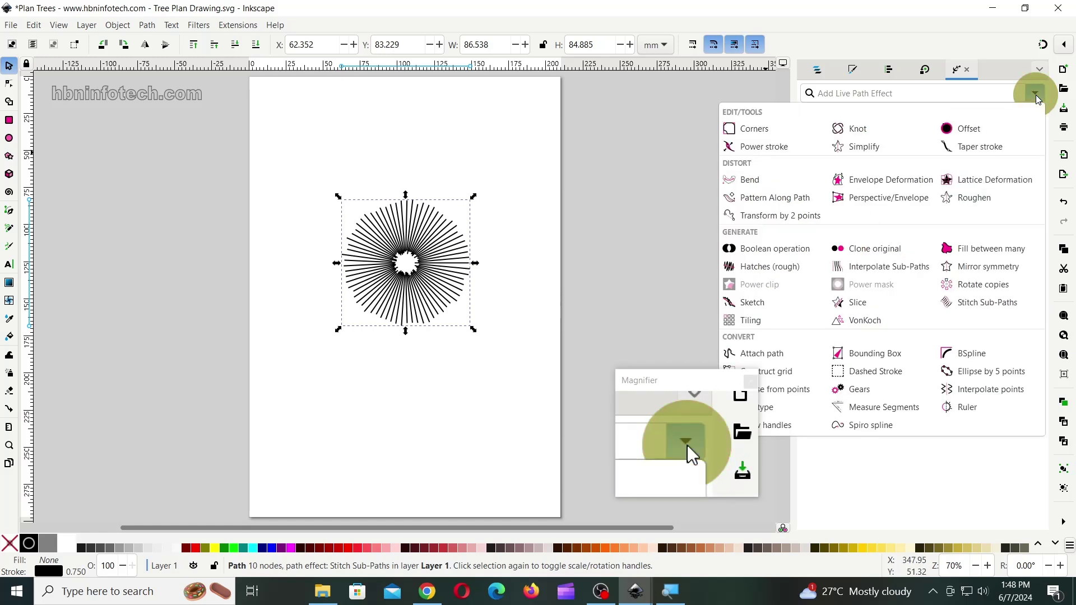
click(987, 200)
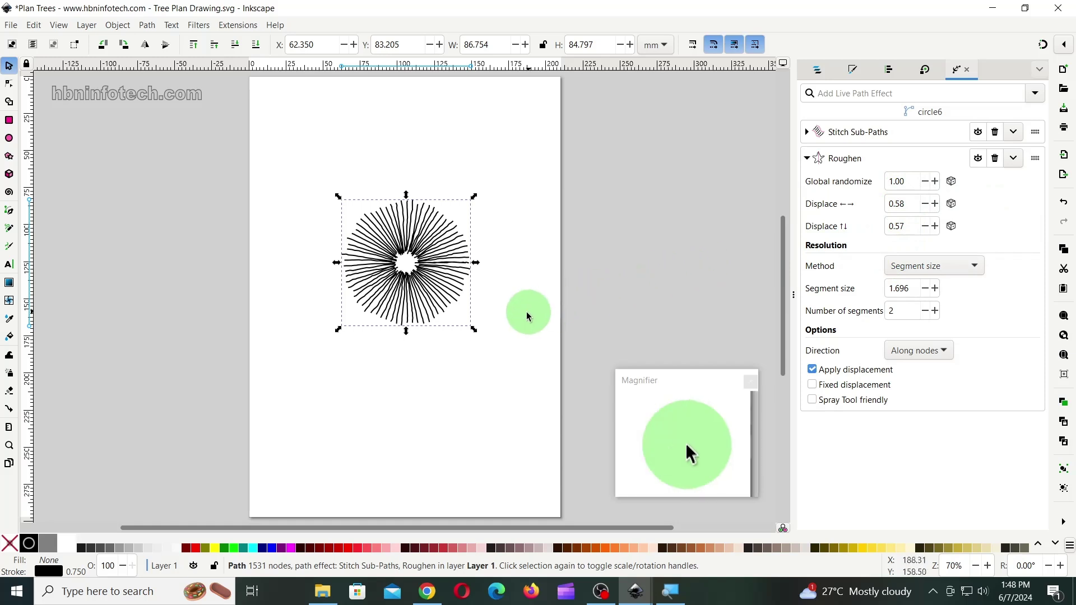
click(148, 25)
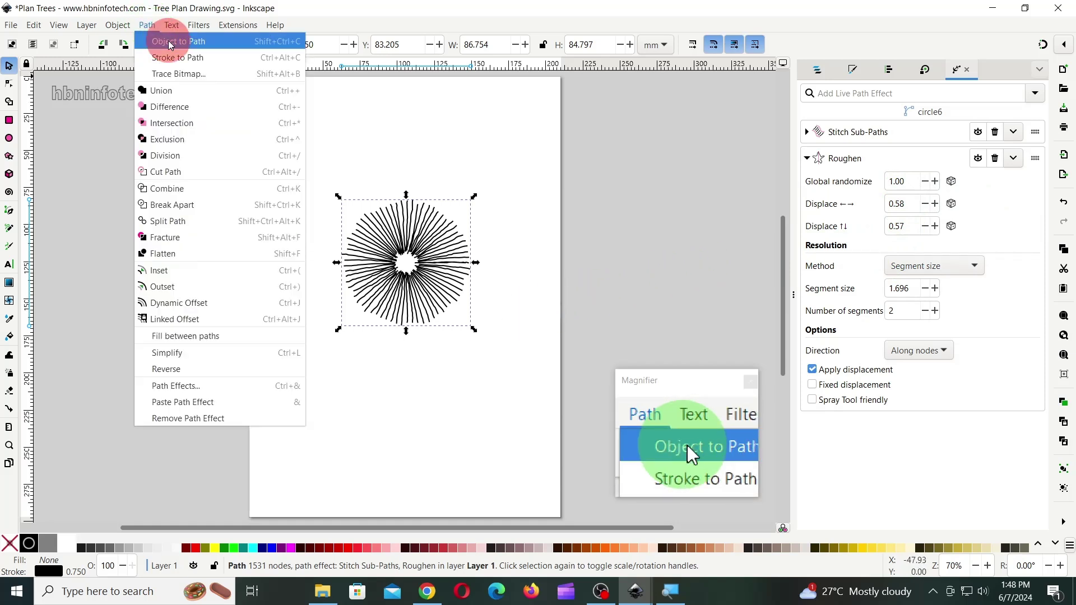
click(162, 41)
click(521, 220)
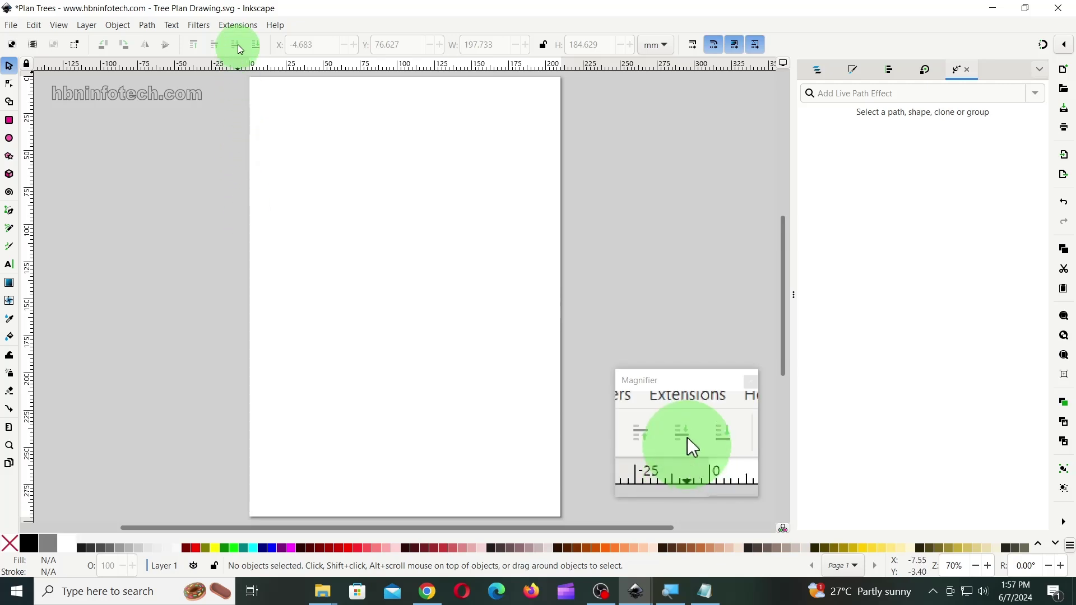
Step: Render an L-system twig with rules F=F-[-F]+[+F], order 3, 16° angles, and zoom in on it
click(238, 26)
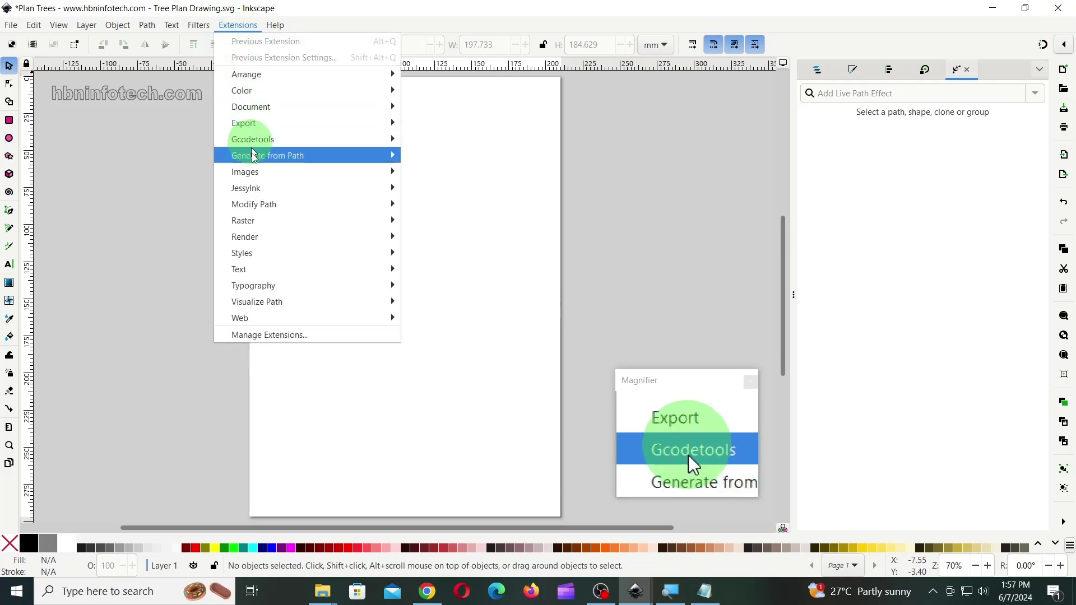
mouse_move(259, 240)
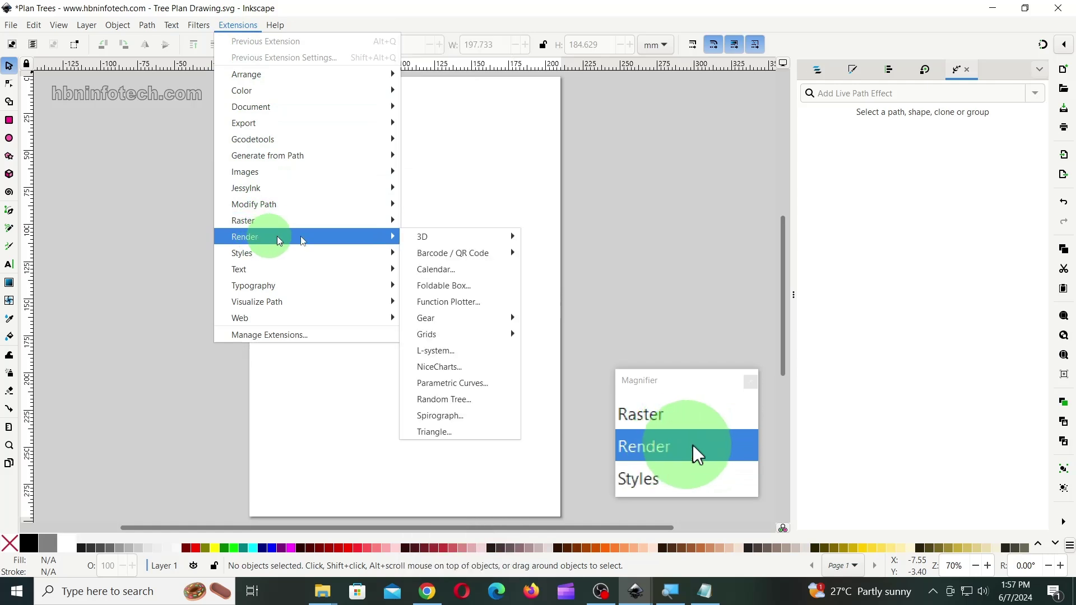
click(434, 352)
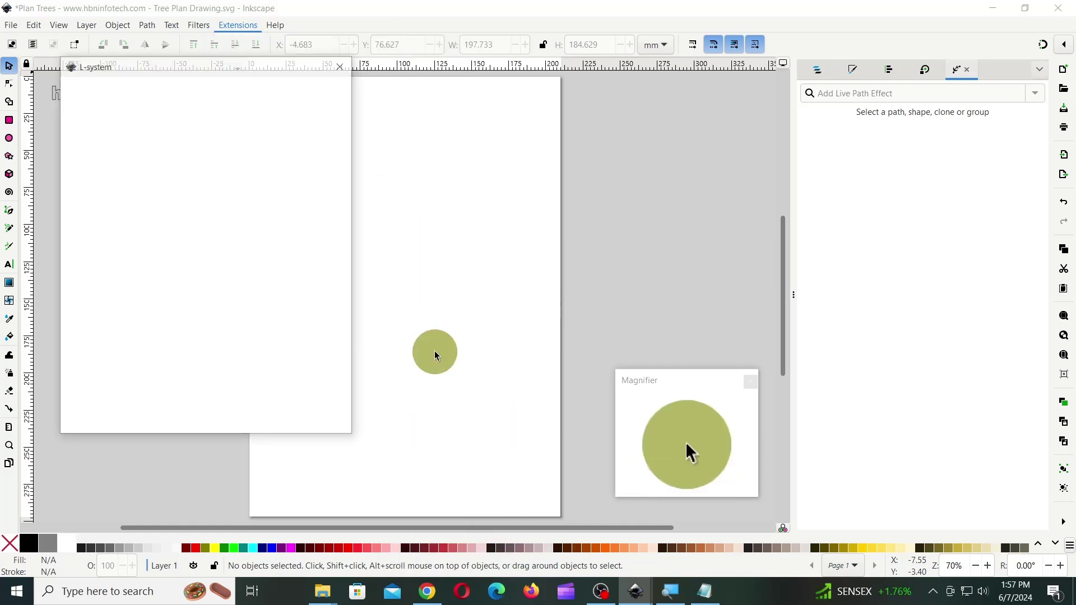
drag(221, 67, 327, 91)
drag(305, 169, 196, 166)
text(F=F-[-F]+[+F])
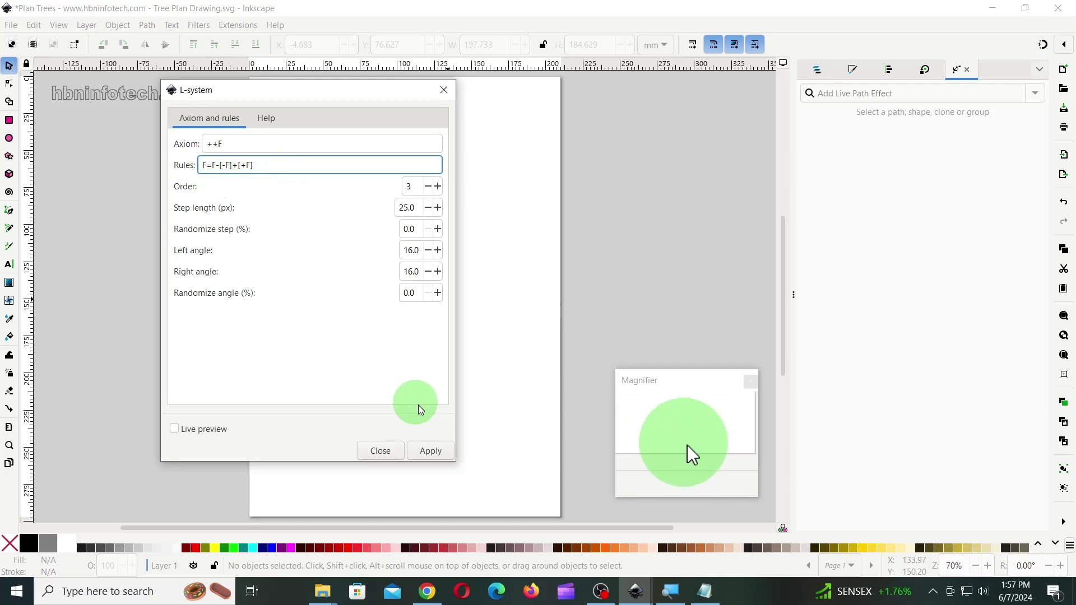
click(429, 451)
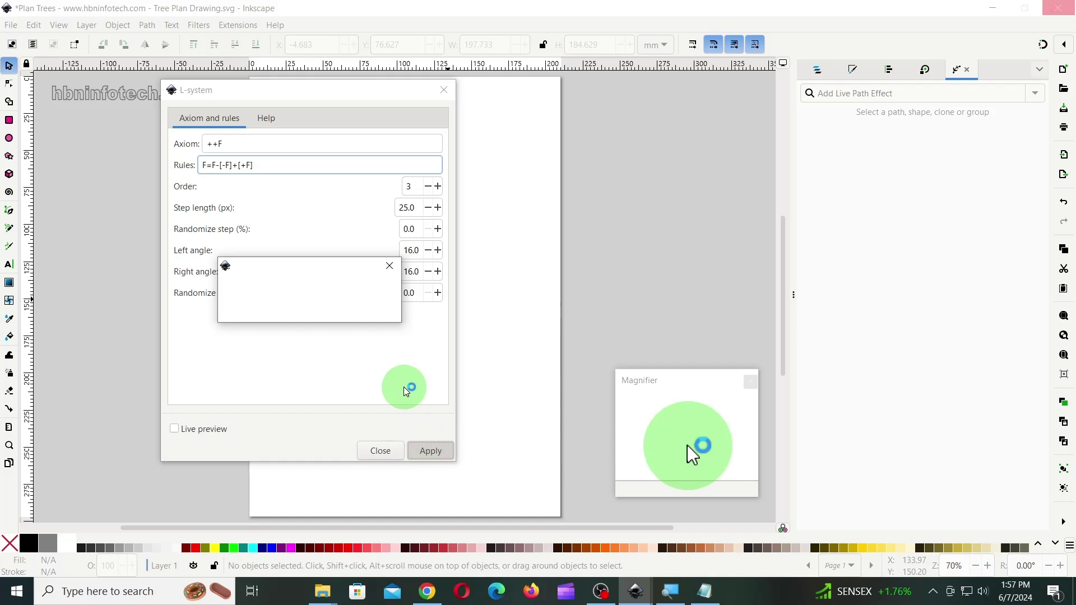
click(381, 451)
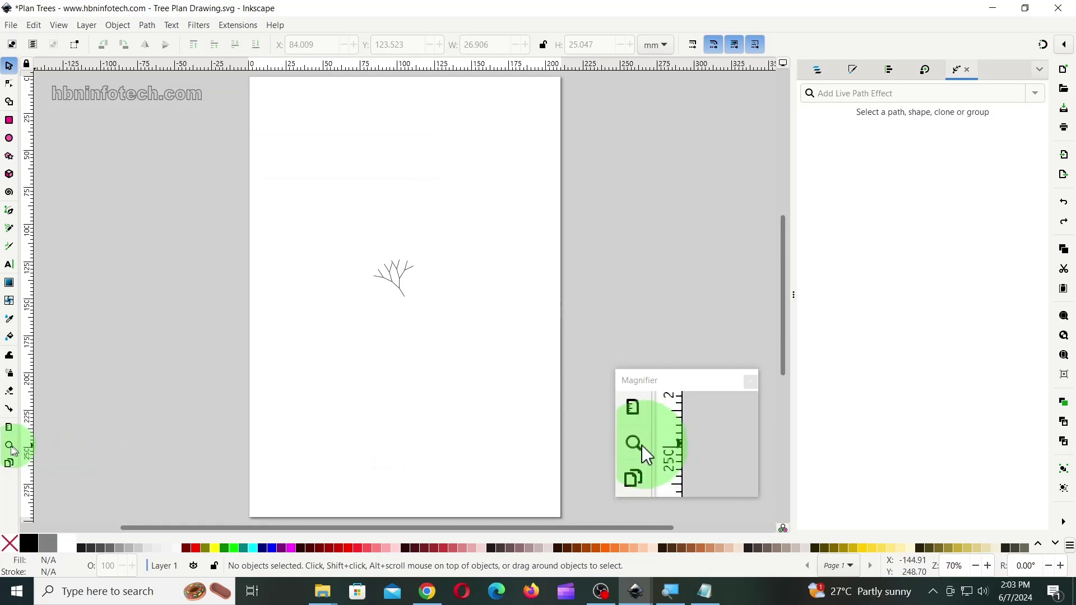
click(9, 445)
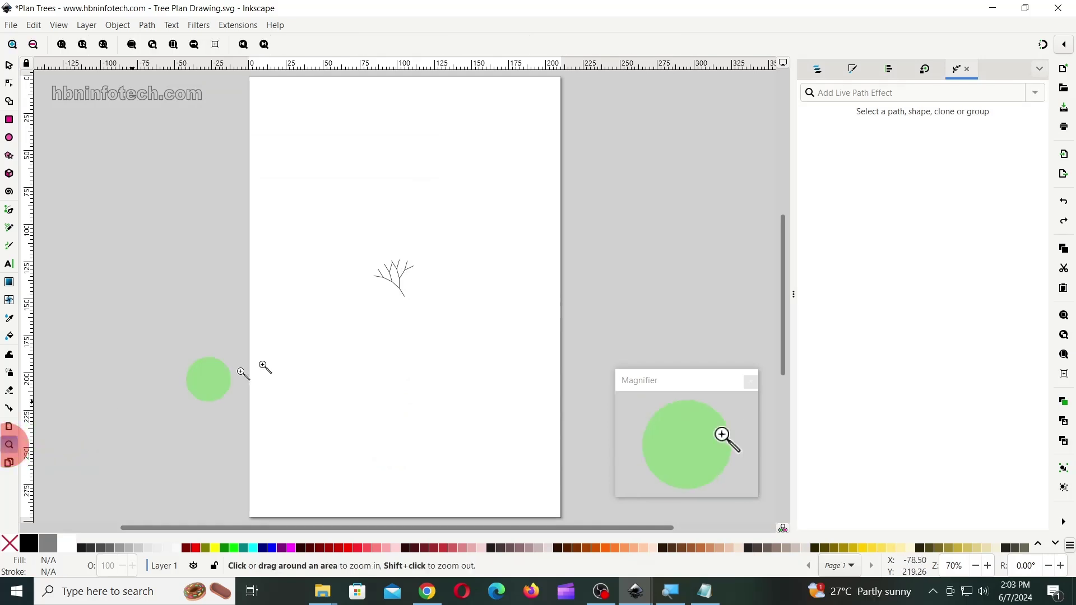
click(394, 282)
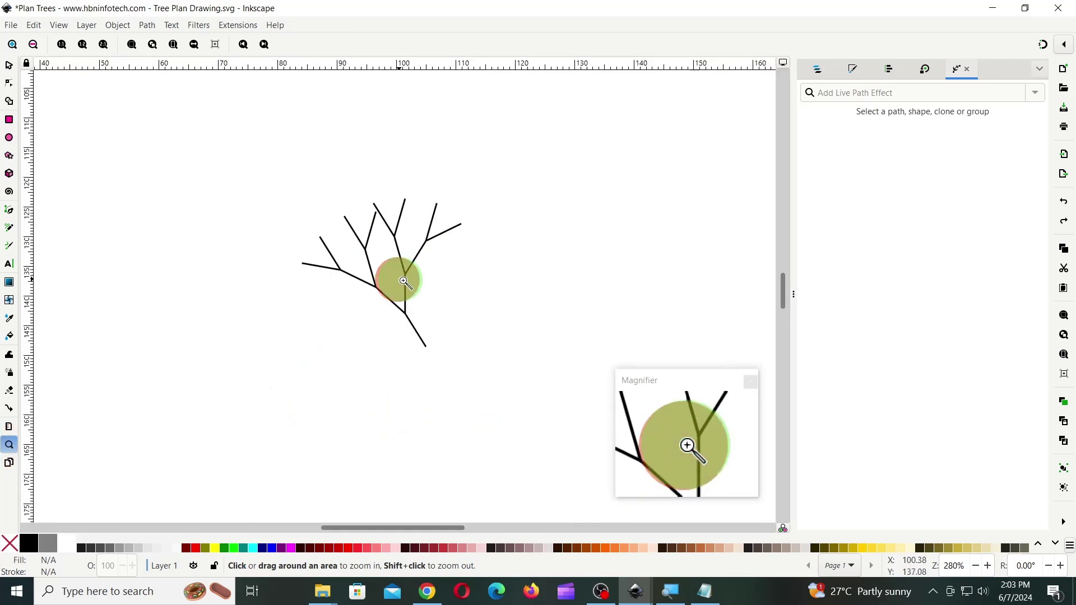
Step: Break the twig apart into separate paths and delete its bottom trunk segment
click(7, 65)
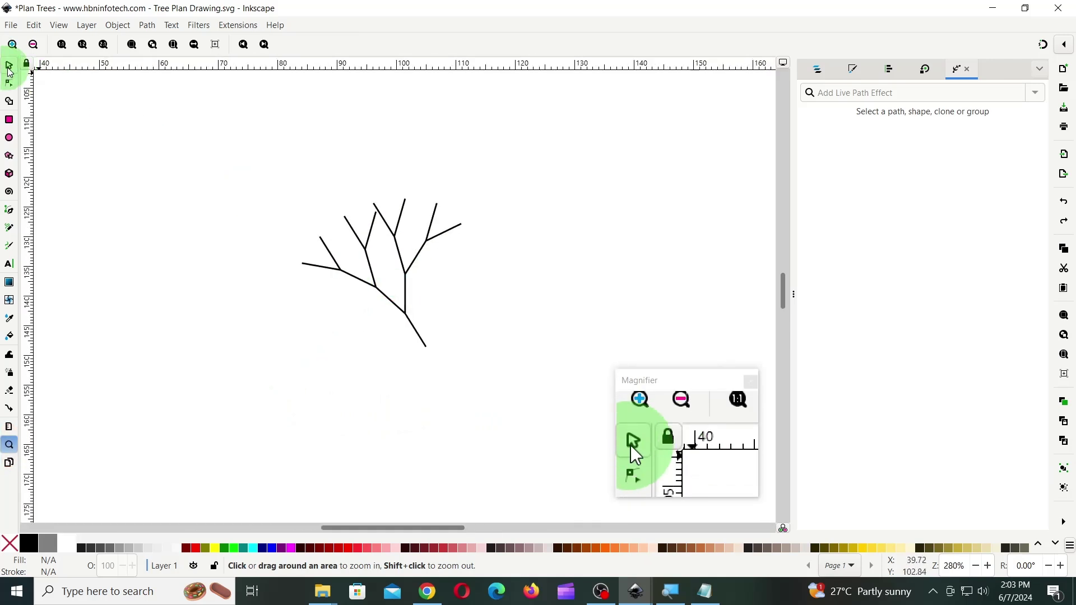
click(388, 230)
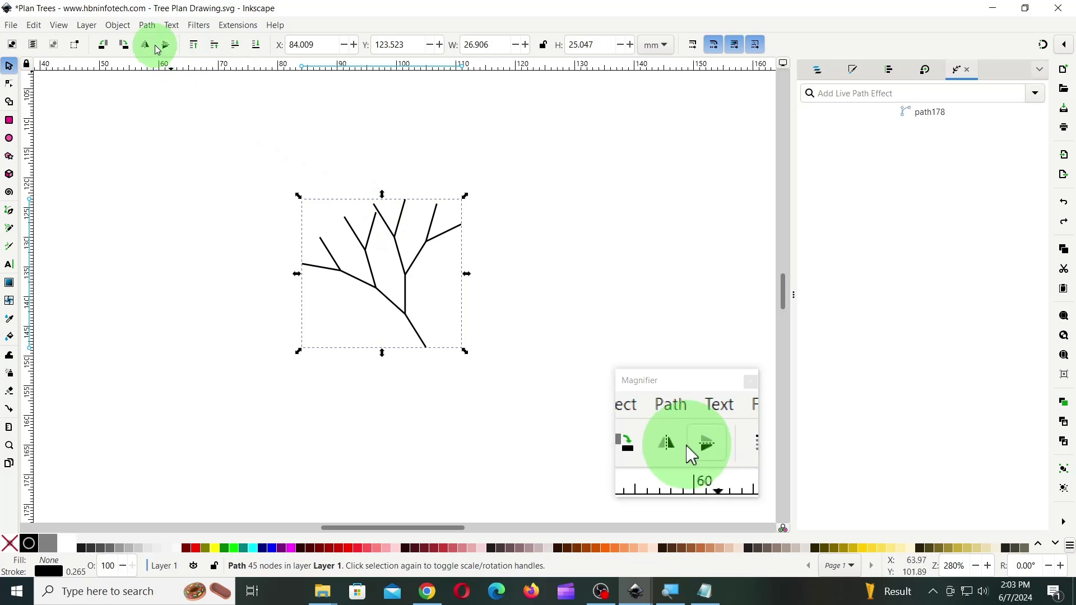
click(147, 26)
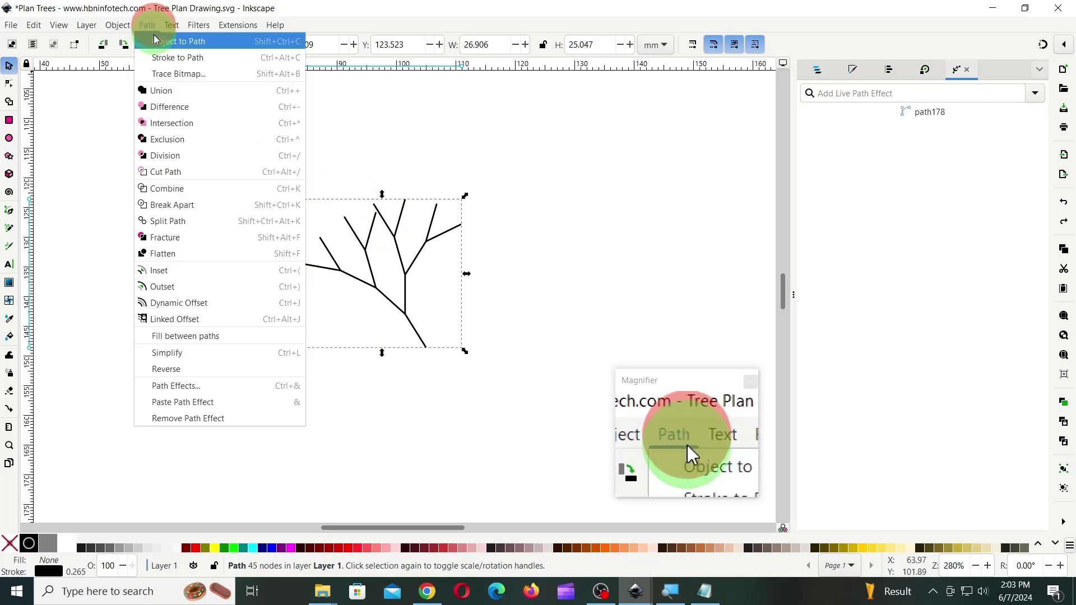
click(189, 211)
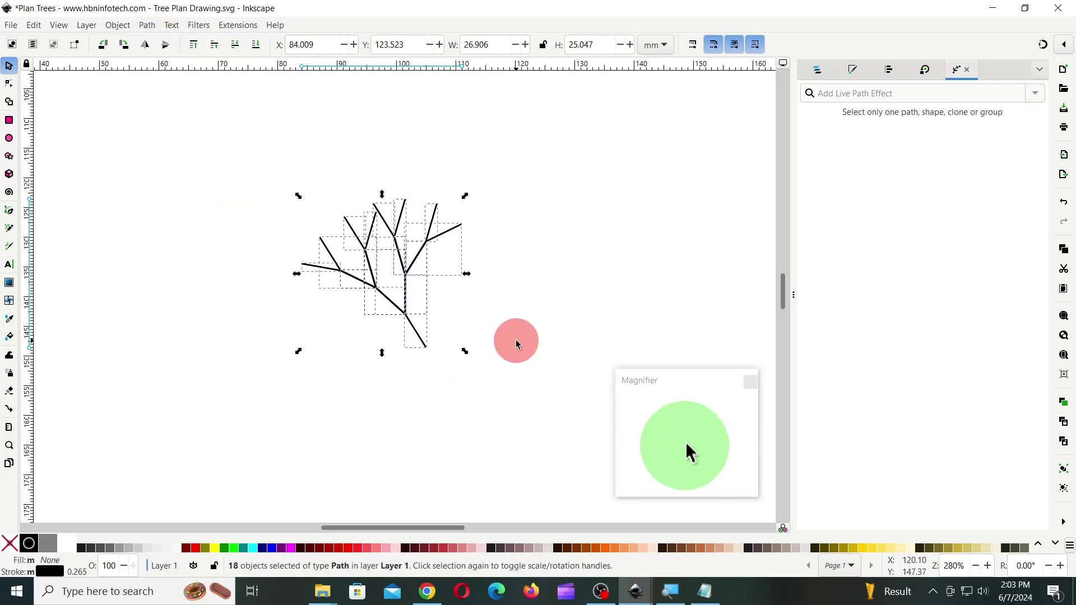
click(515, 341)
drag(420, 340, 482, 397)
key(Delete)
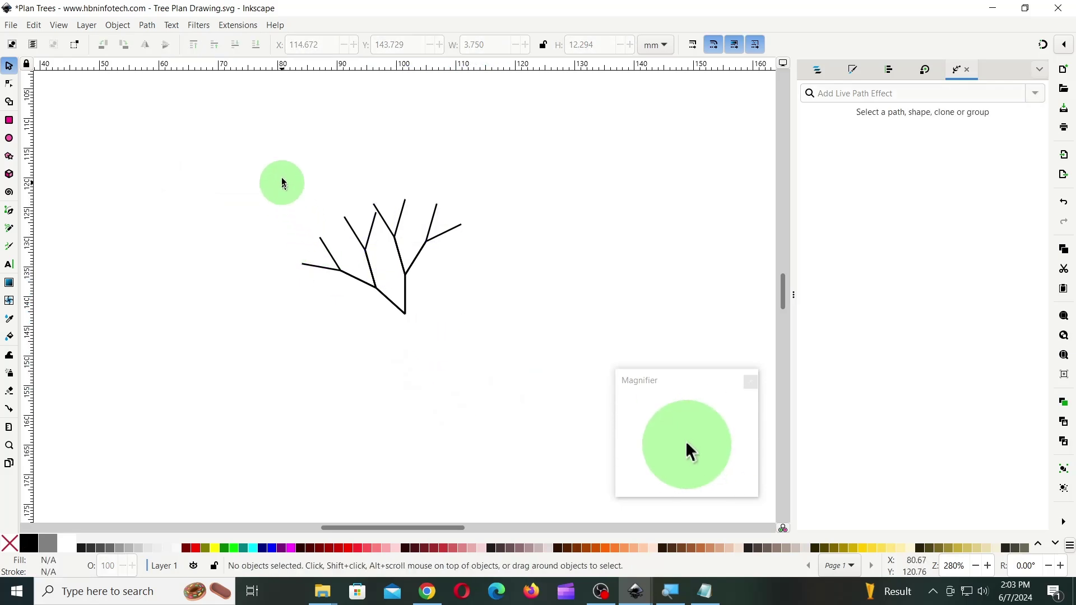
Step: Select the 17 remaining branch paths and group them
click(293, 189)
drag(293, 189, 499, 338)
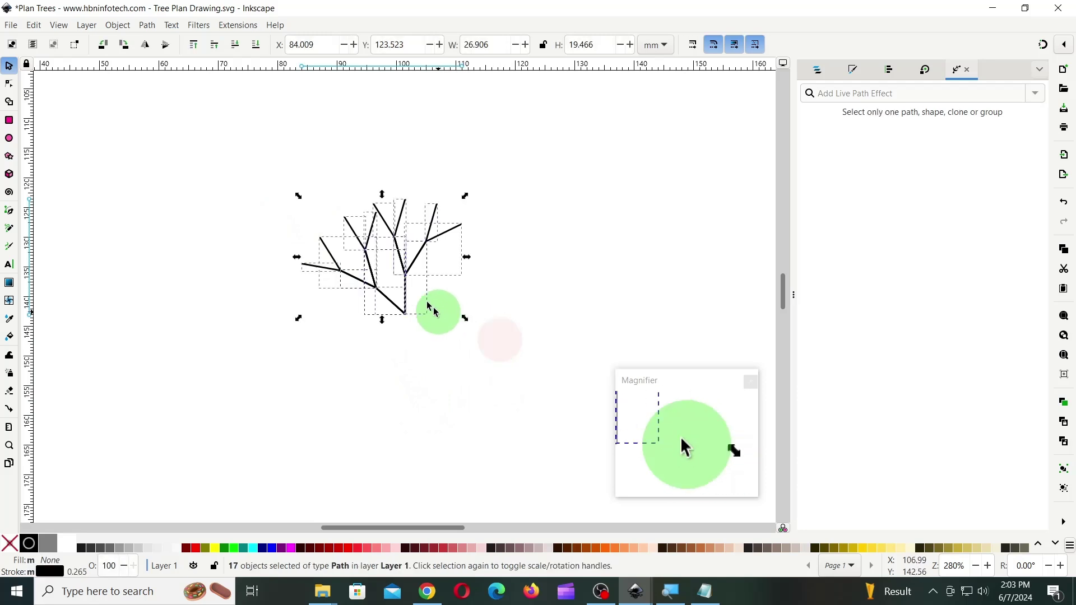
click(118, 25)
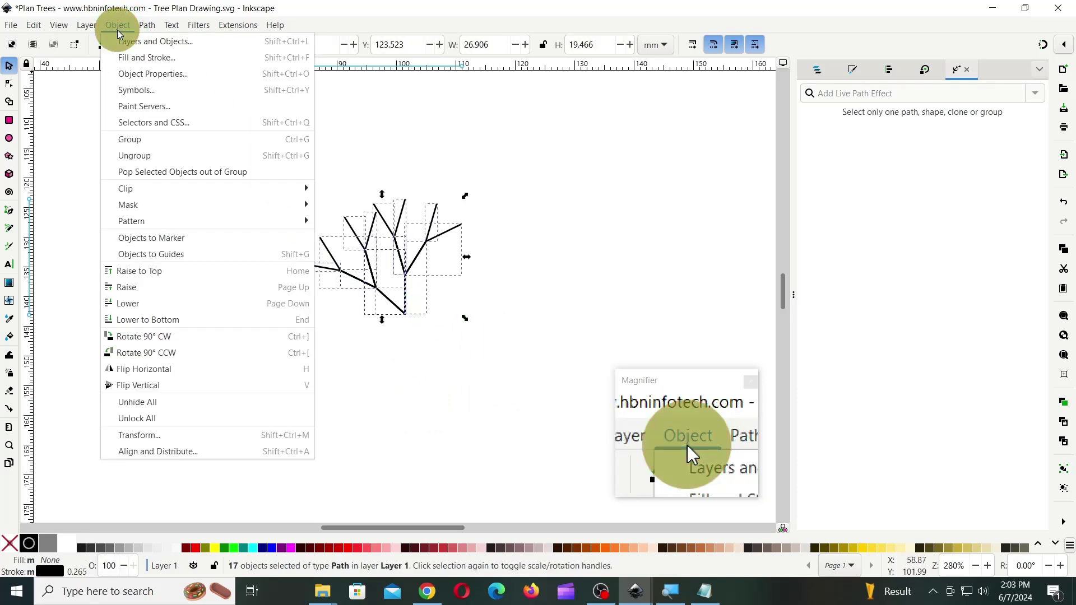
click(142, 145)
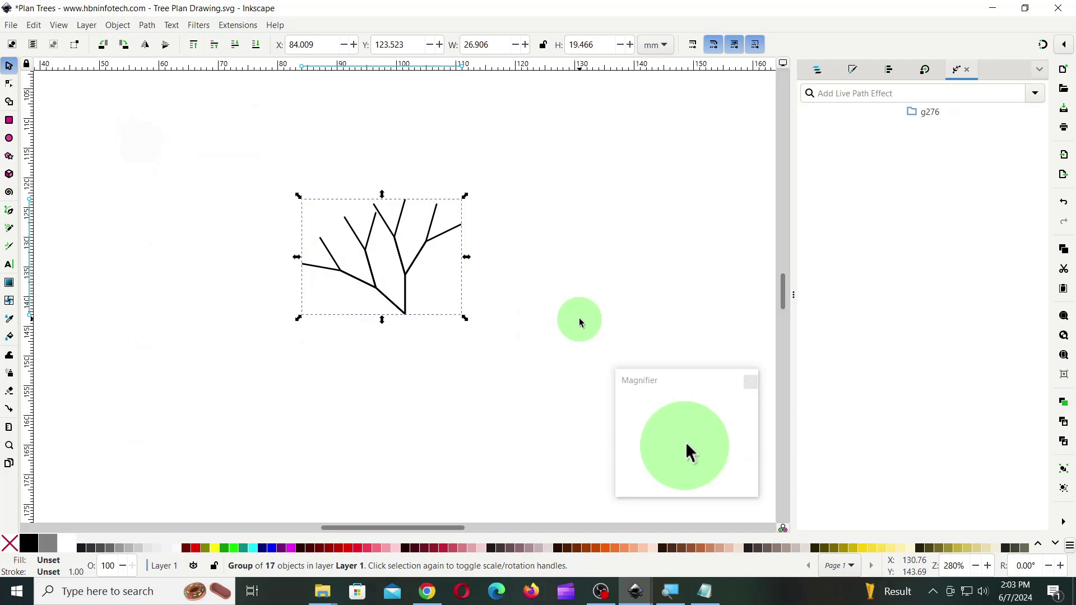
Step: Set the branch group's rotation centre at the trunk base and rotate copies around it into a full circle
click(395, 241)
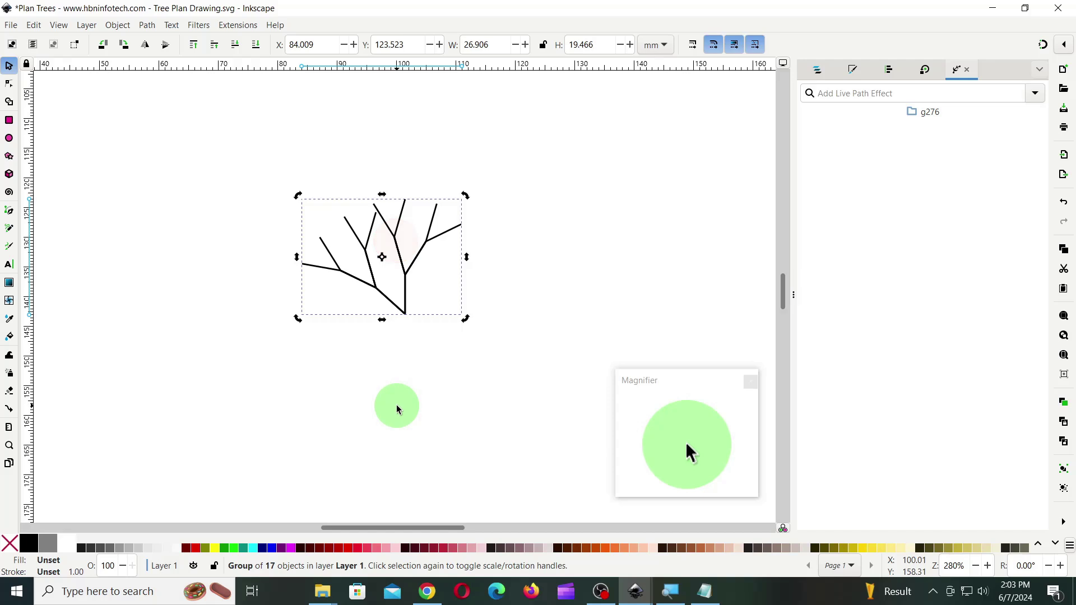
click(382, 258)
drag(381, 258, 405, 317)
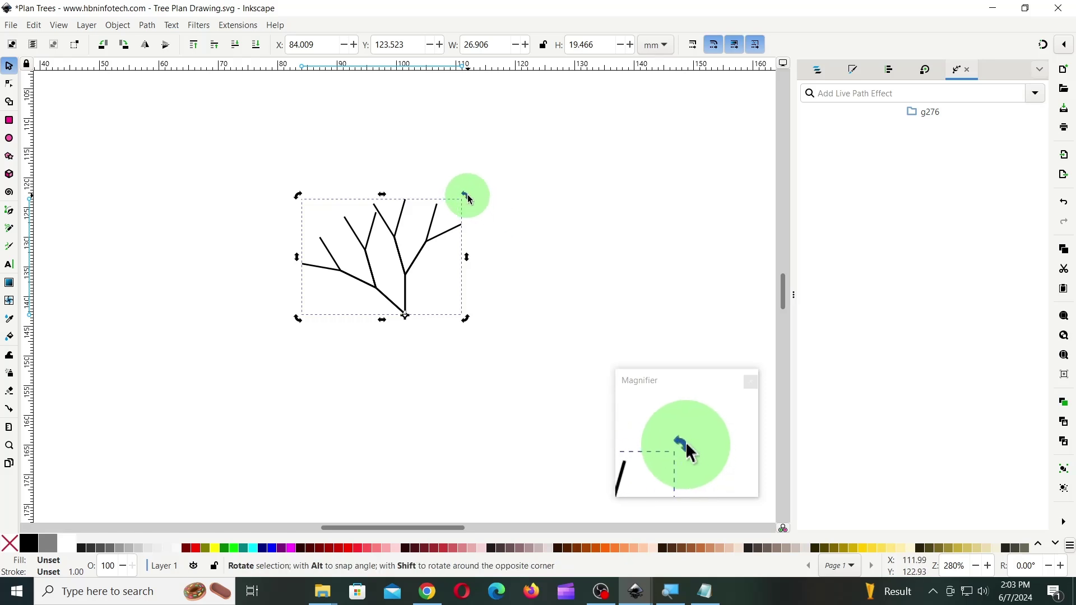
drag(468, 198, 541, 346)
drag(500, 255, 324, 461)
click(659, 259)
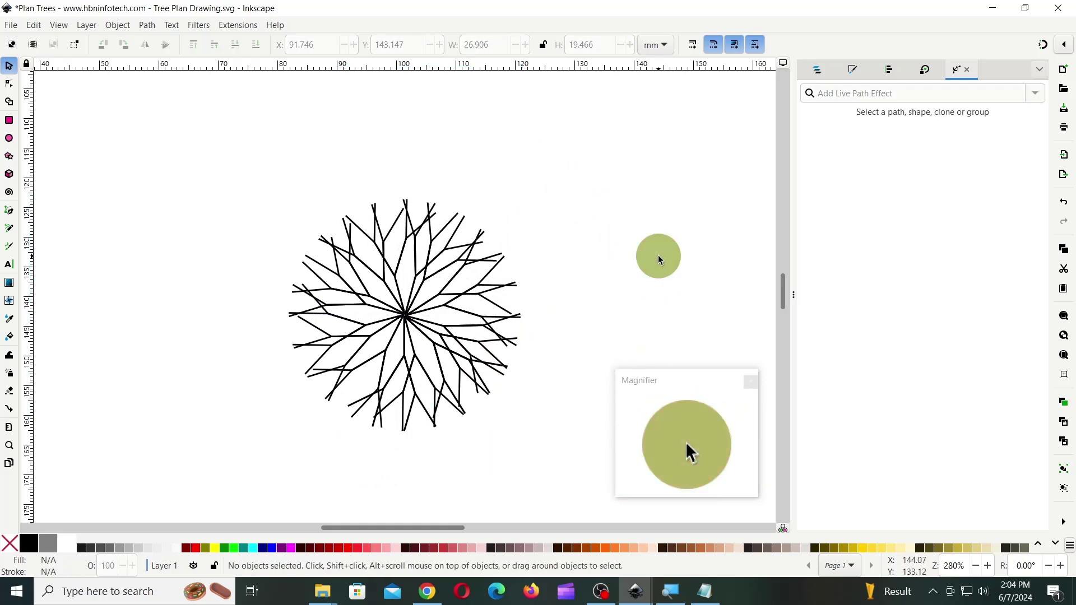
Step: Shift the radial tree left and place a duplicate of it to the right
drag(235, 170, 577, 471)
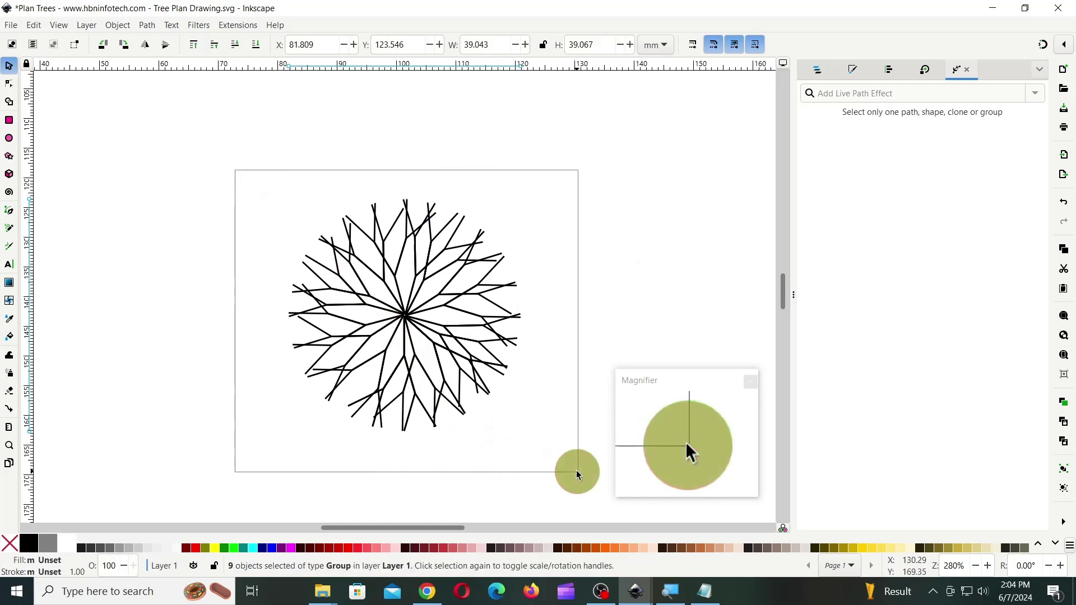
drag(410, 321, 184, 284)
right_click(232, 255)
click(367, 304)
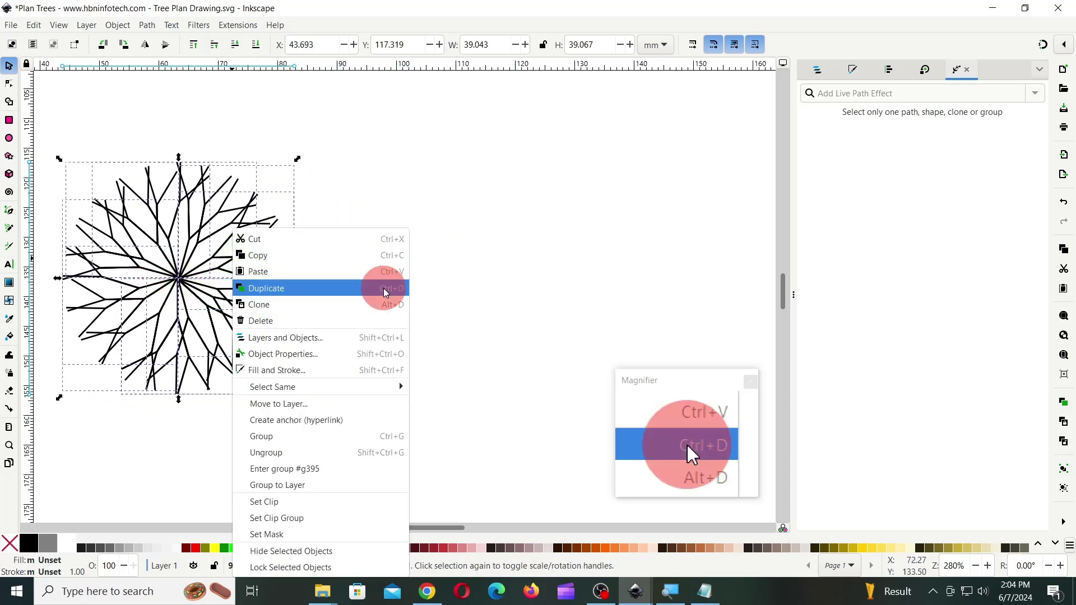
drag(197, 247, 506, 244)
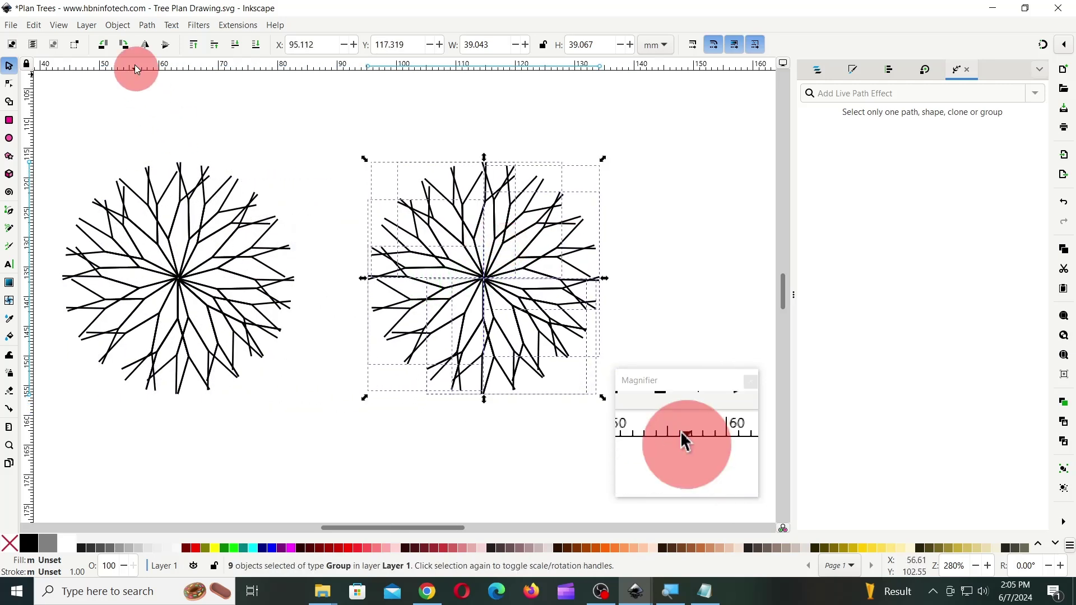
click(118, 25)
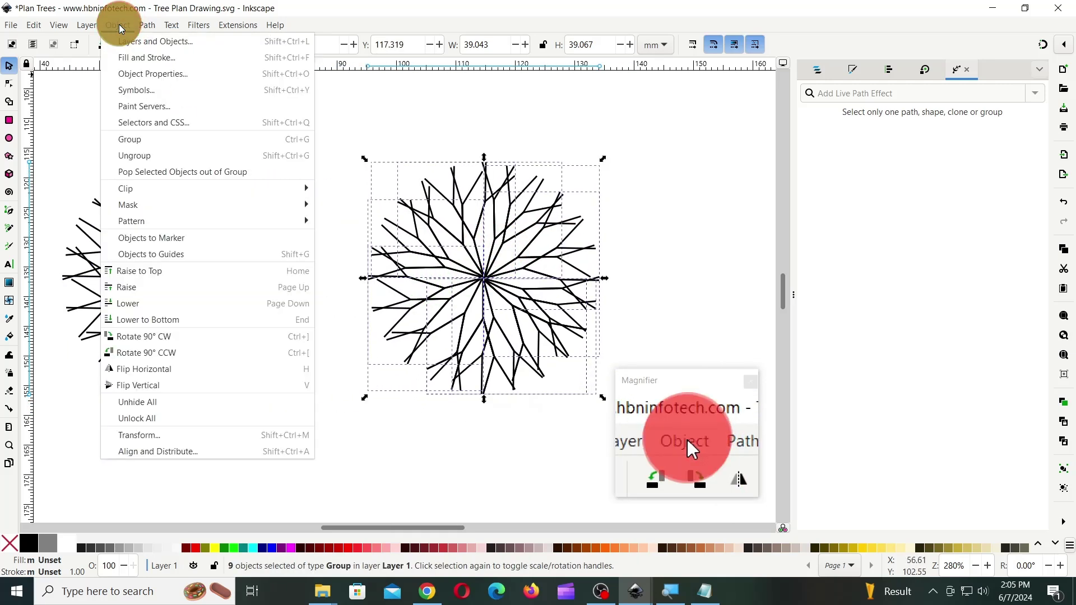
Step: Ungroup the right-hand tree and break all its paths apart
click(147, 156)
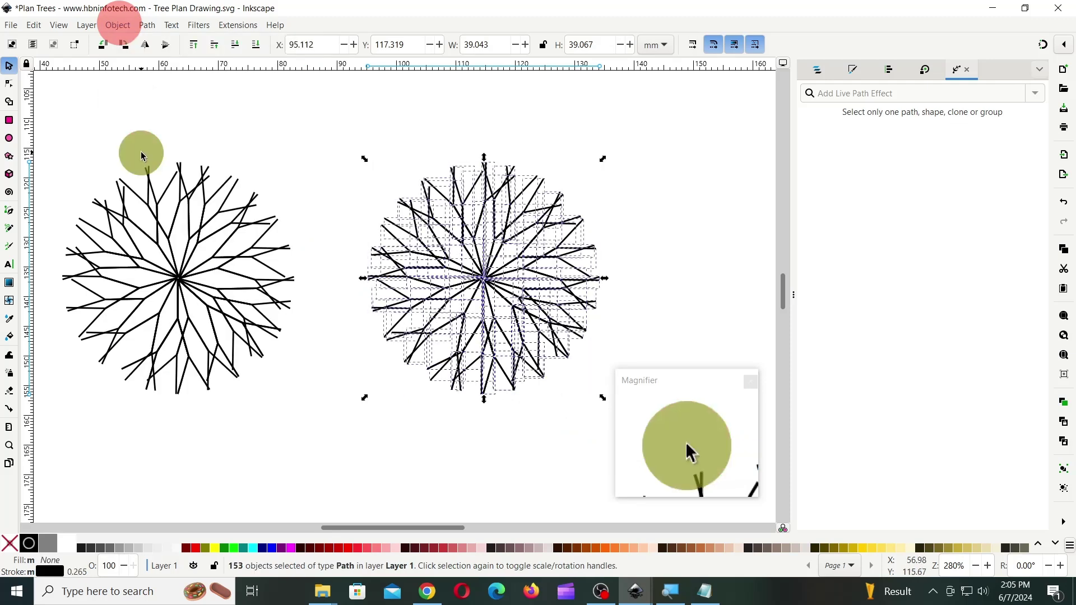
click(147, 25)
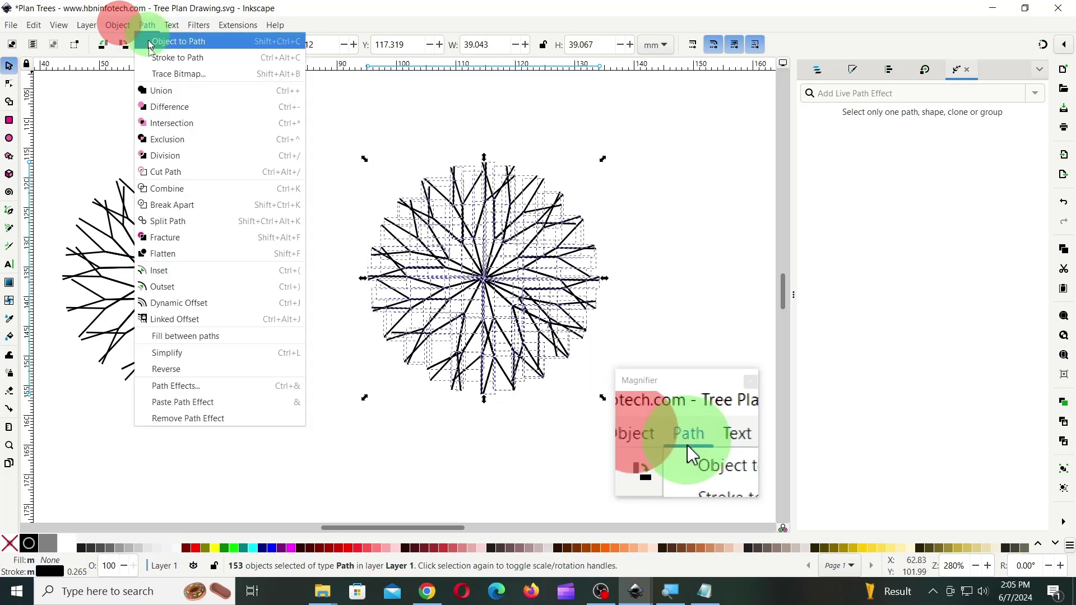
click(166, 204)
click(656, 183)
drag(321, 130, 612, 457)
click(127, 25)
click(145, 157)
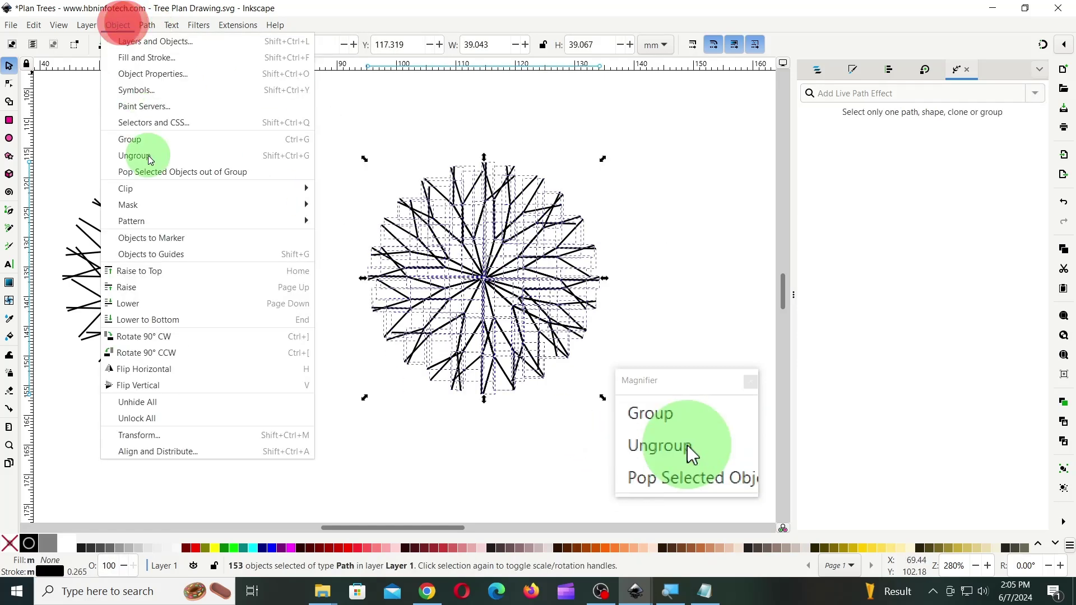
click(147, 25)
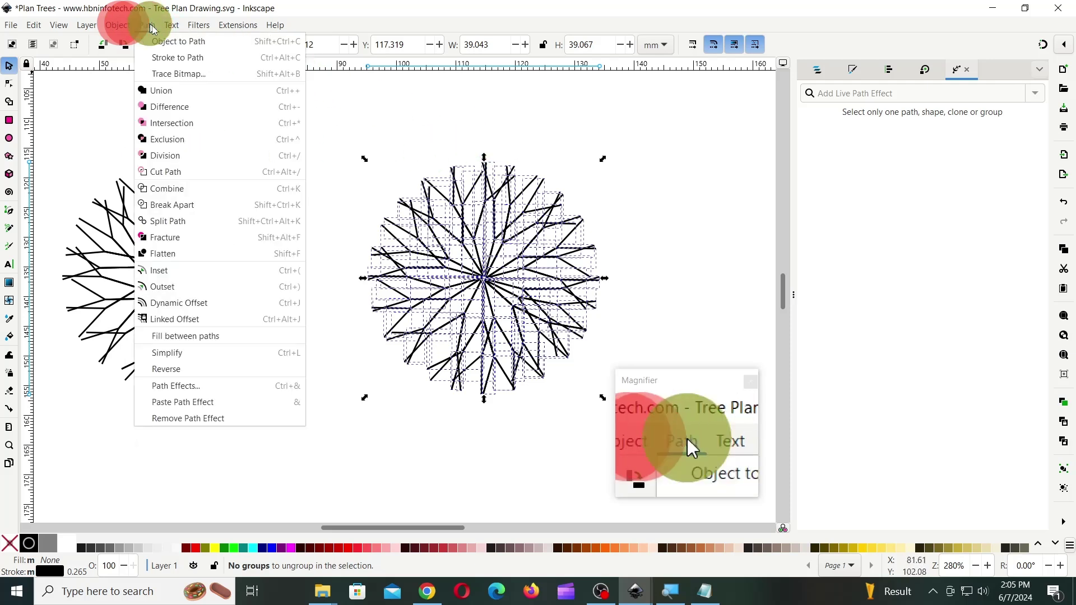
click(182, 204)
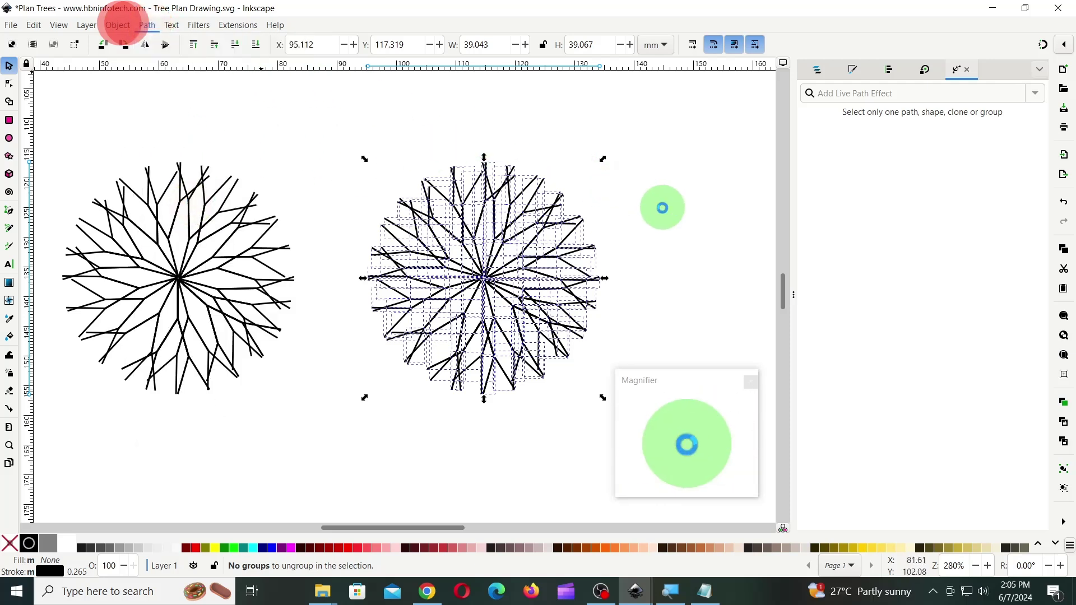
click(646, 216)
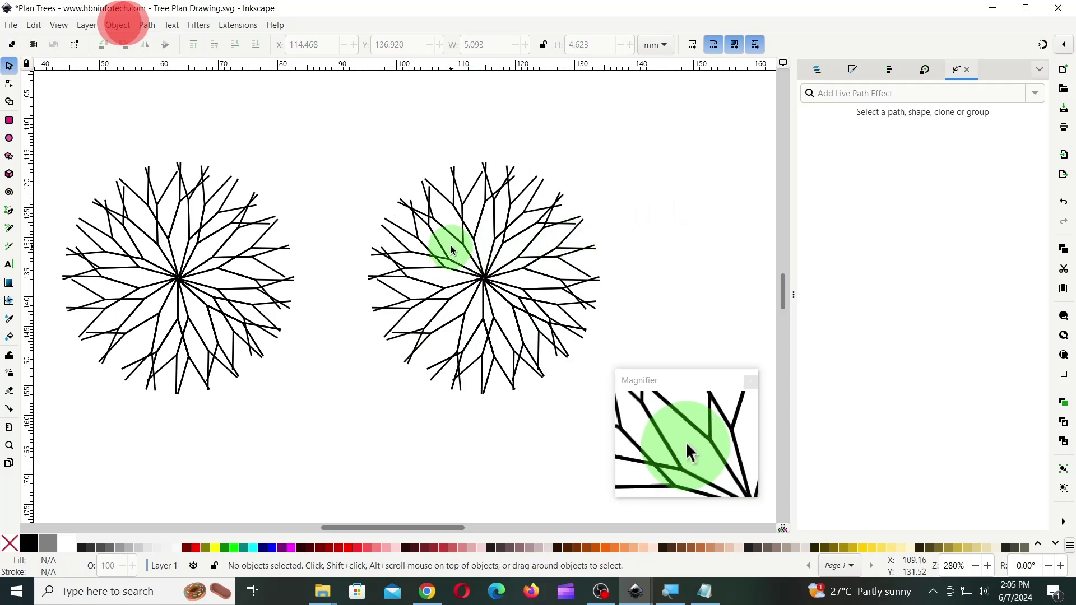
Step: Delete the inner branches, leaving only the ring of outer tip strokes
mouse_move(428, 239)
mouse_down()
mouse_move(474, 221)
mouse_move(512, 225)
mouse_move(538, 260)
mouse_move(534, 303)
mouse_move(495, 316)
mouse_move(449, 312)
mouse_move(422, 290)
mouse_move(433, 237)
mouse_up()
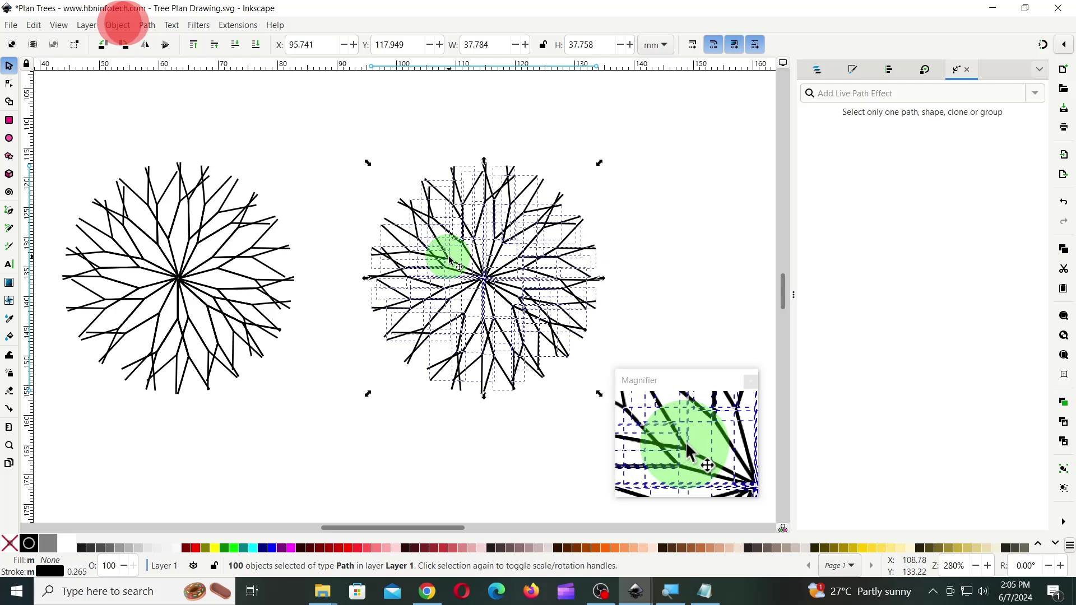
key(Delete)
mouse_move(443, 233)
mouse_down()
mouse_move(529, 323)
mouse_move(474, 333)
mouse_move(461, 314)
mouse_move(496, 320)
mouse_up()
key(Delete)
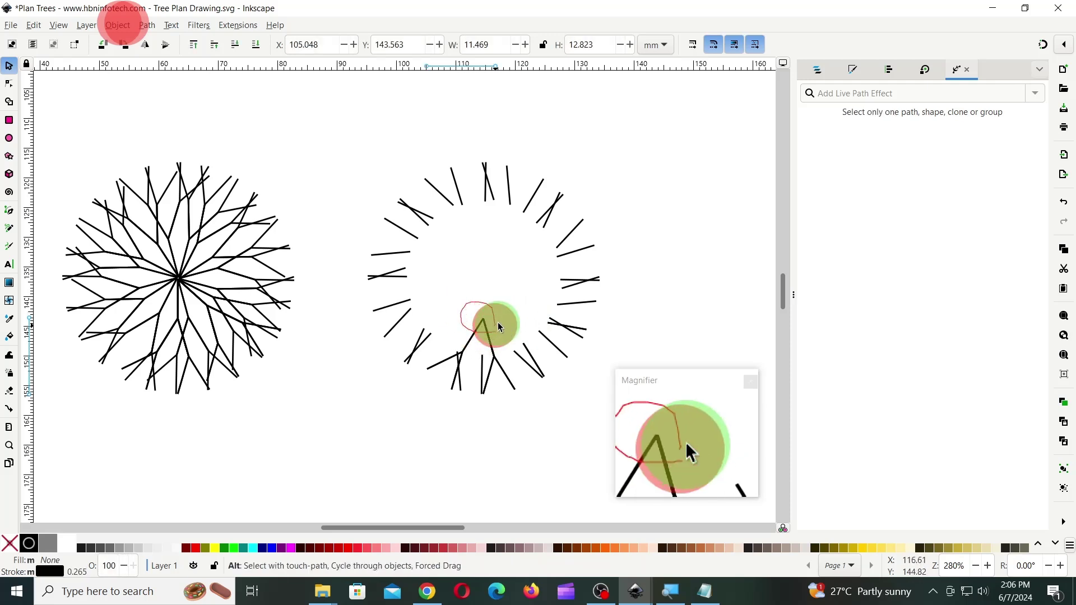
key(Delete)
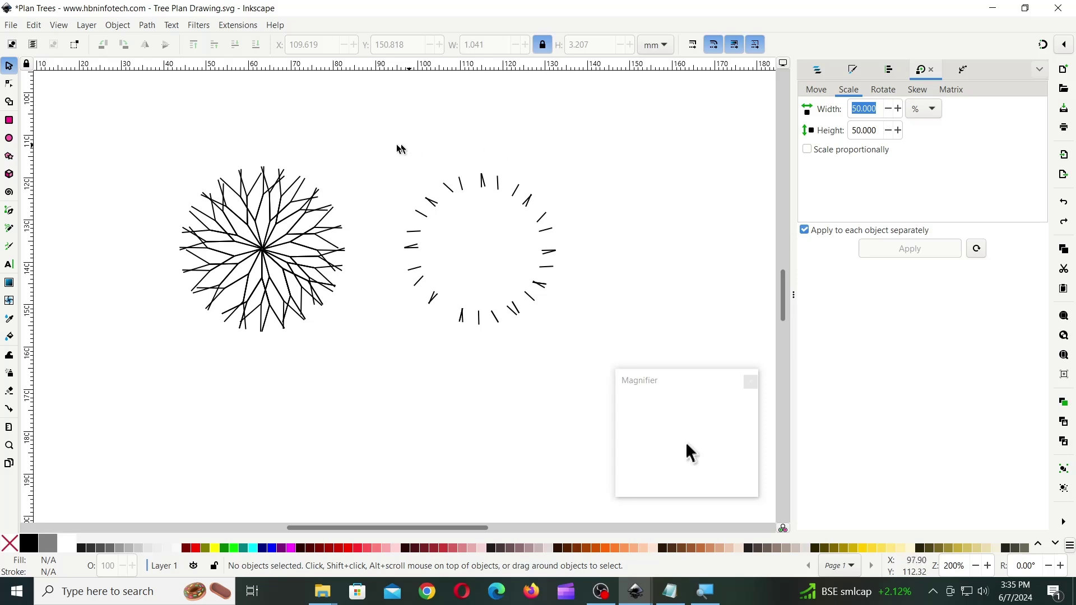
Step: Group the 36 outer tip marks of the right tree
drag(383, 147, 585, 361)
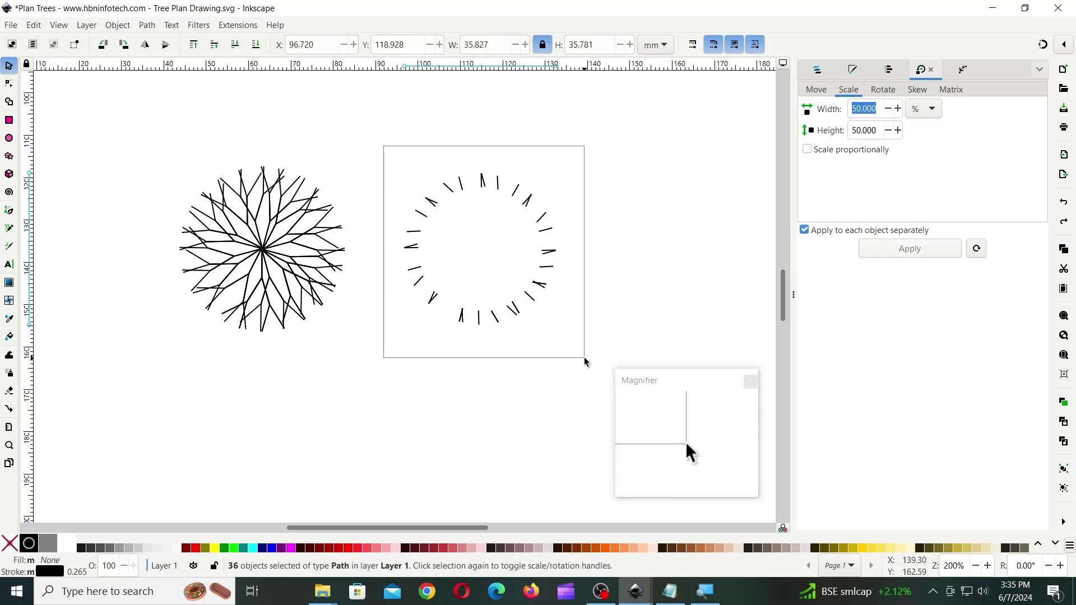
click(118, 25)
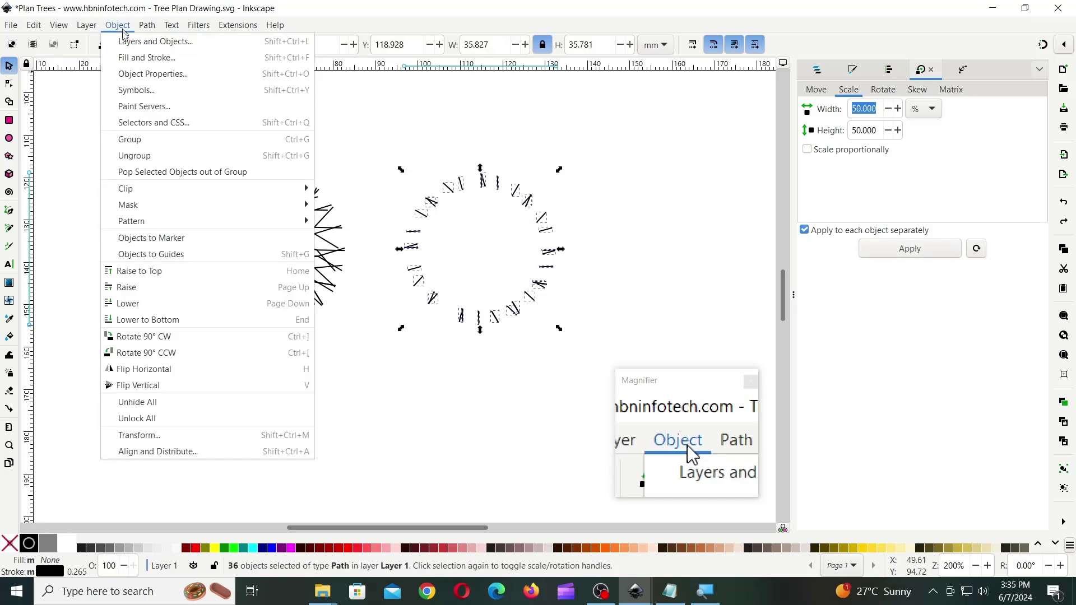
click(140, 144)
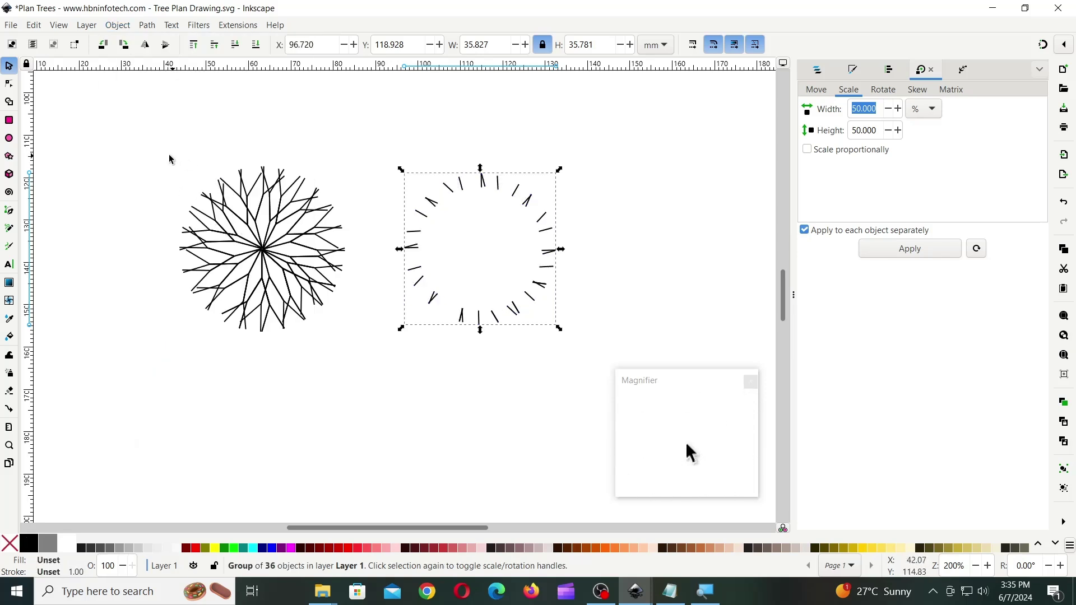
Step: Group the left tree's nine branch pieces together
drag(161, 147, 168, 160)
drag(367, 368, 363, 365)
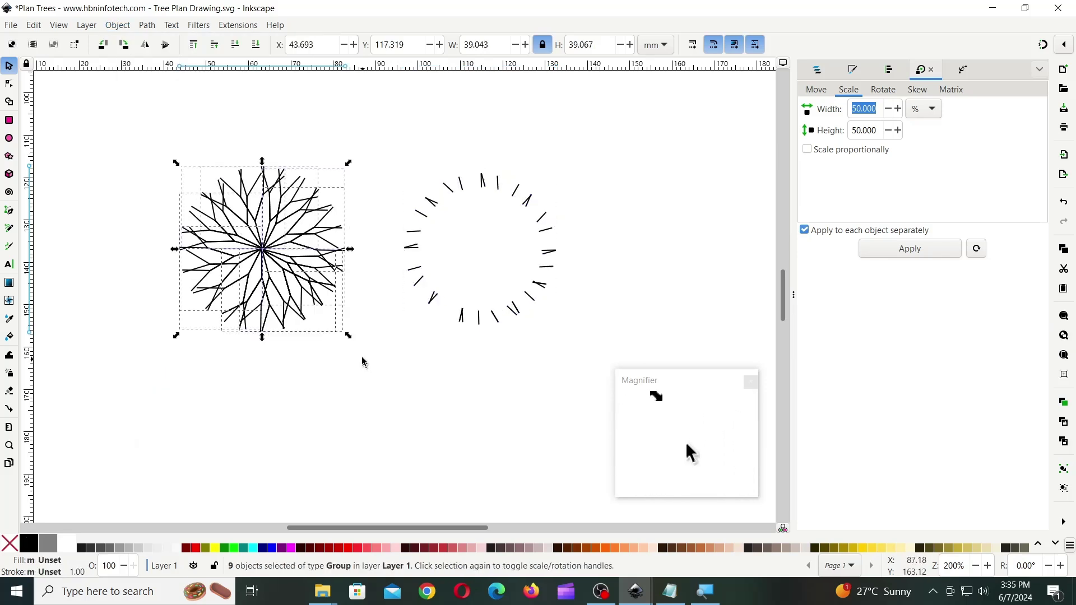
click(118, 26)
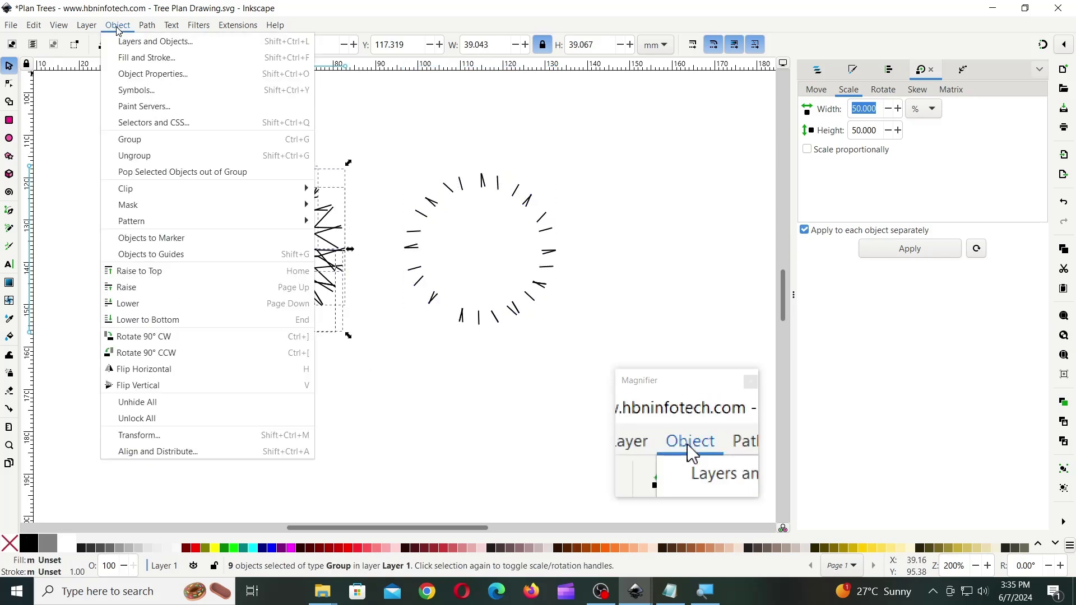
click(130, 140)
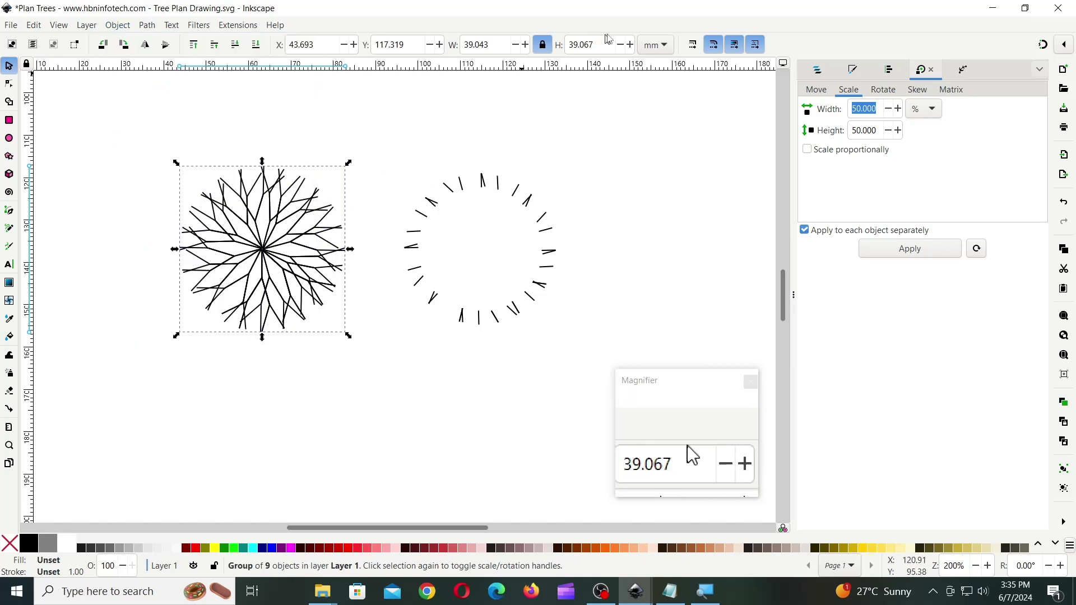
Step: Make the left tree 85 mm tall and move it to the page's left
double_click(591, 45)
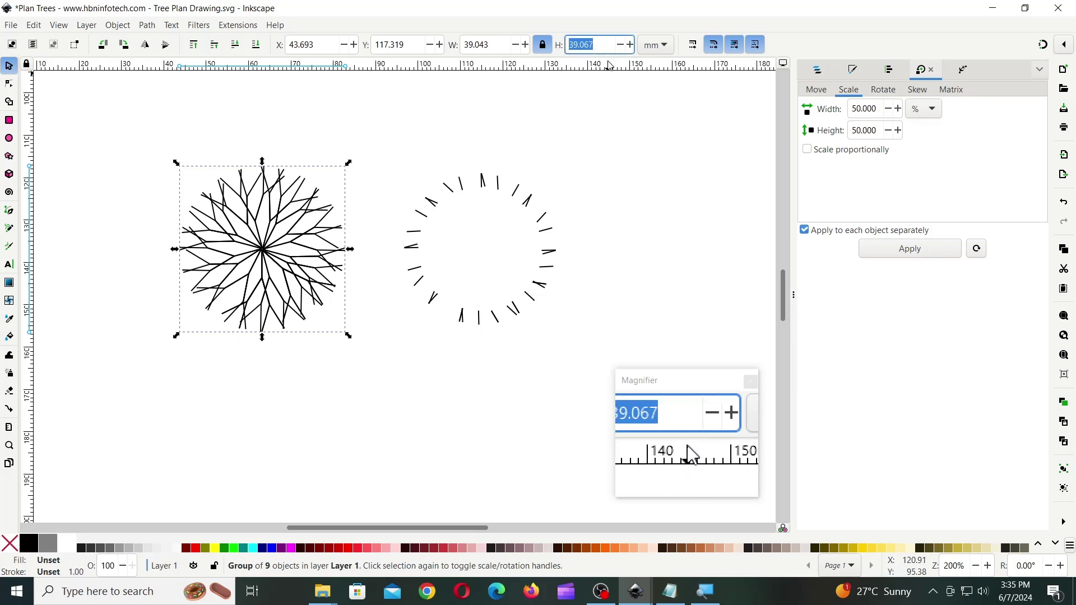
text(85)
key(Return)
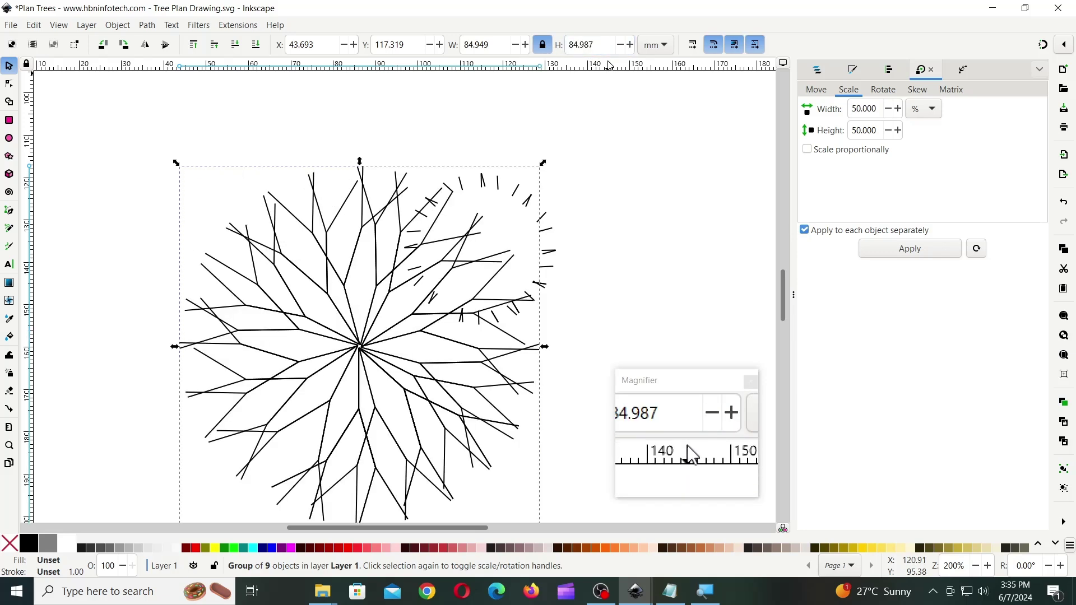
drag(343, 283, 180, 218)
Step: Make the tip-mark ring 85 mm tall, level it with the tree, and give it a red stroke
drag(397, 132, 606, 346)
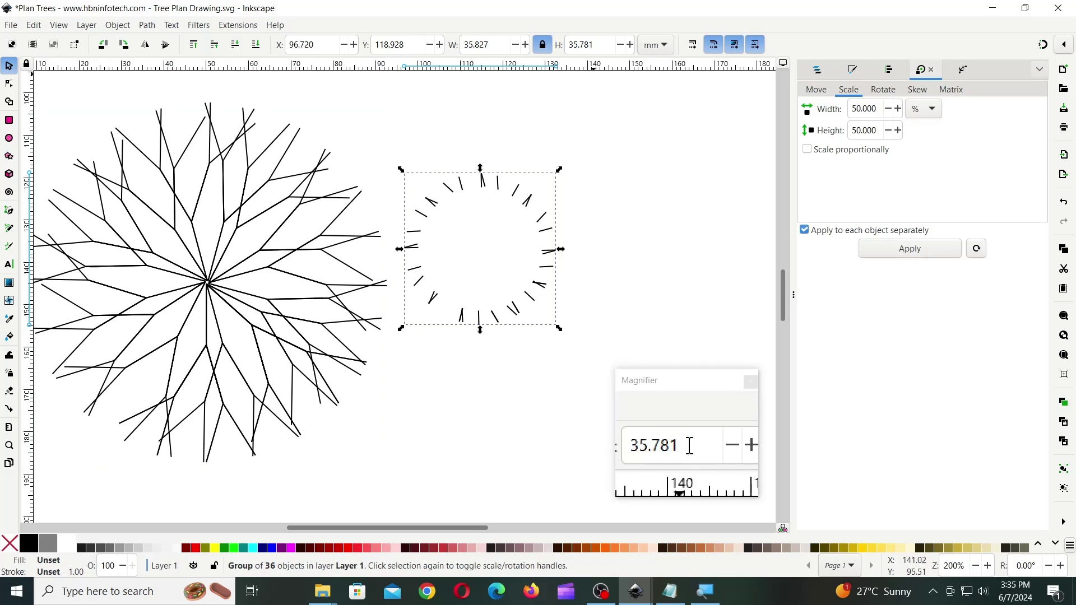
text(85)
key(Return)
drag(539, 200, 543, 134)
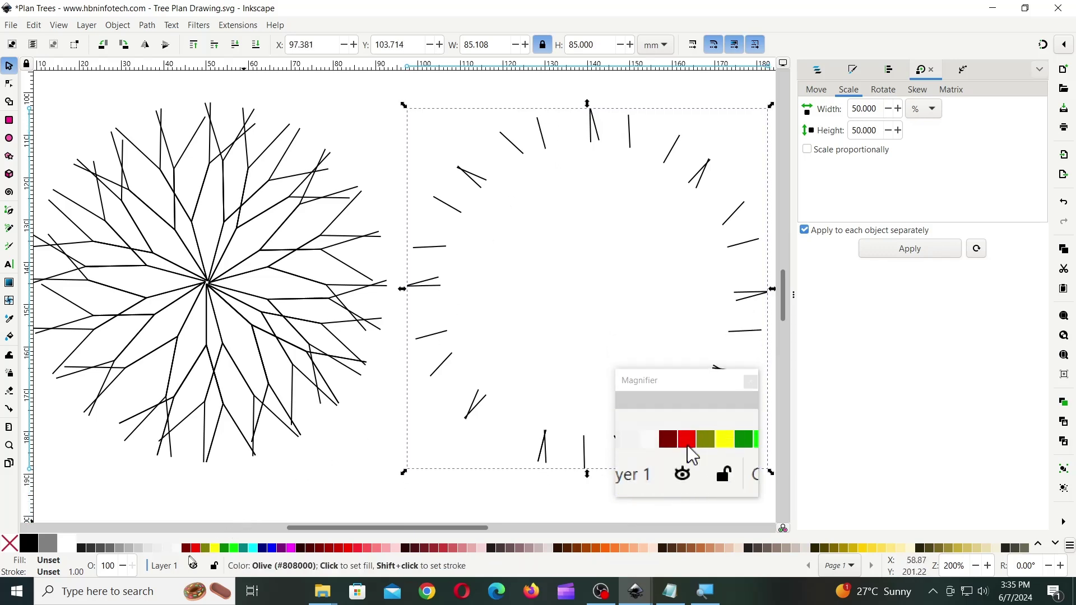
right_click(195, 549)
click(215, 517)
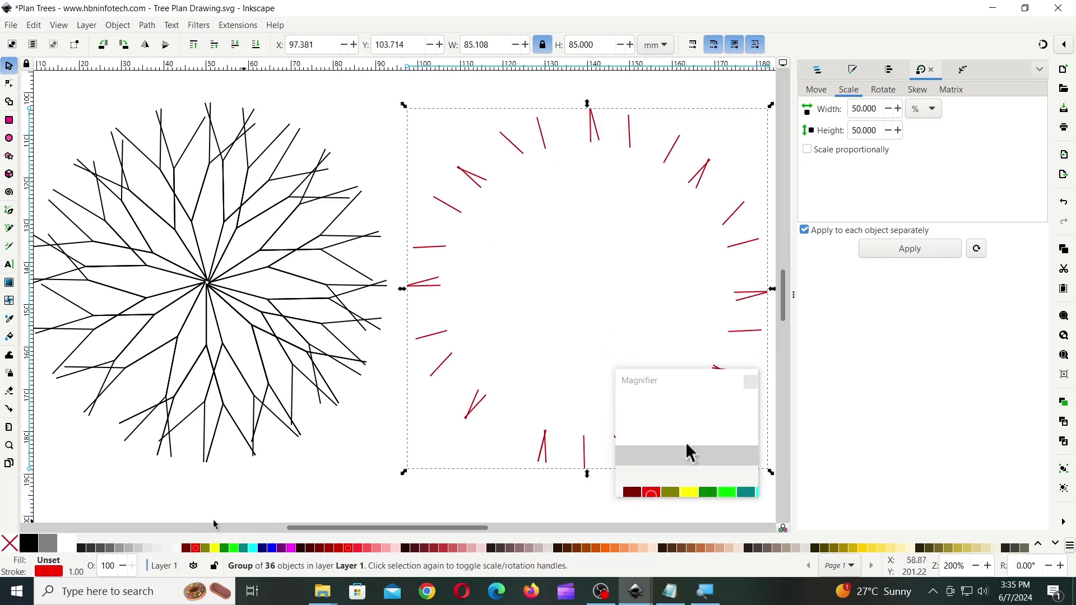
click(10, 446)
click(34, 44)
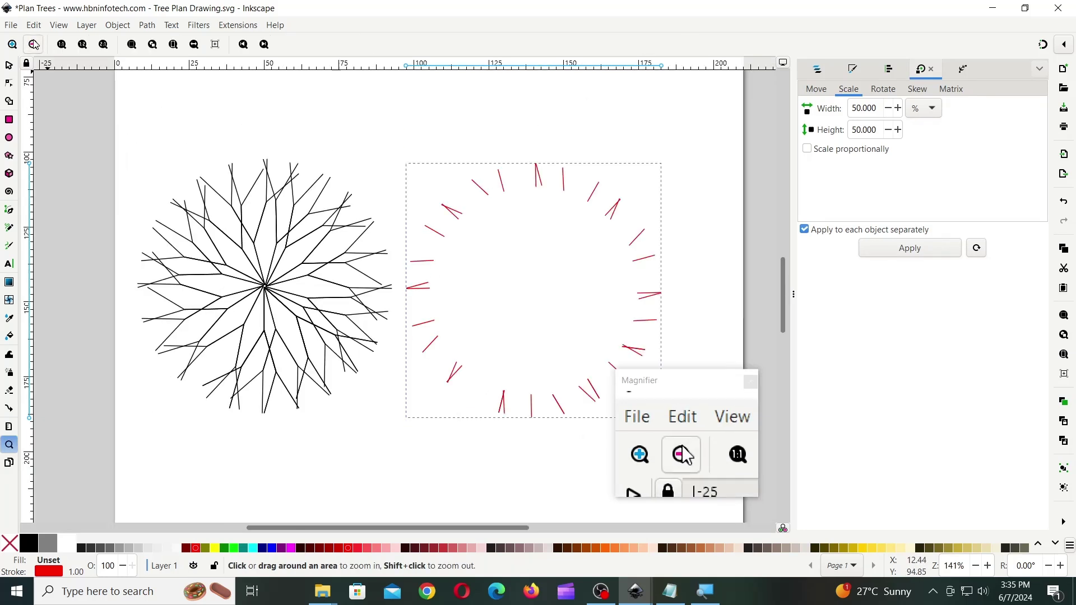
click(34, 44)
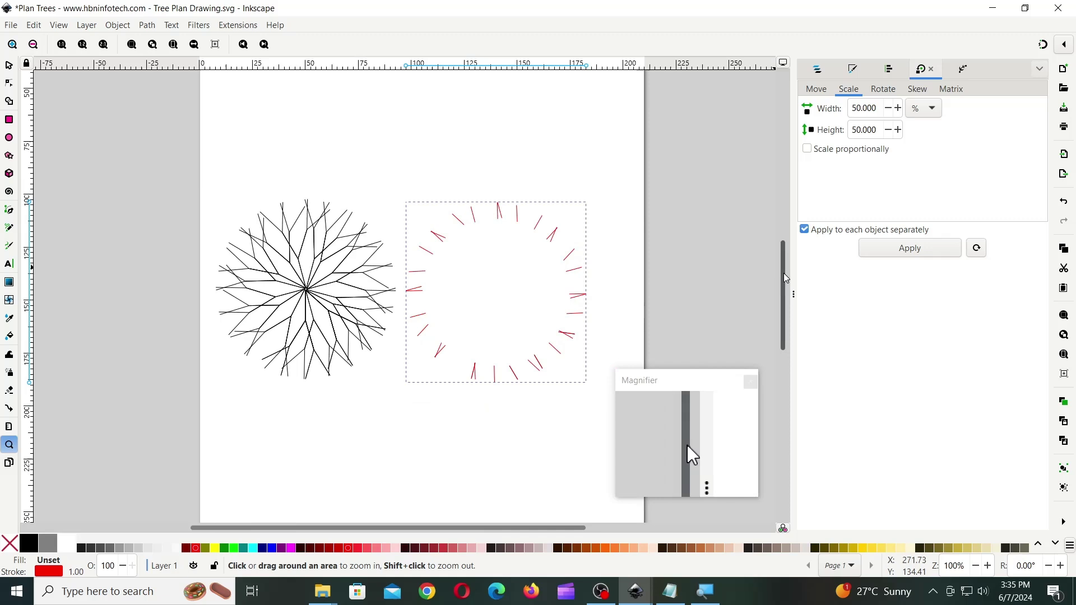
Step: Select the black tree and red ring together and centre both vertically and horizontally relative to the selection area
drag(783, 273, 780, 287)
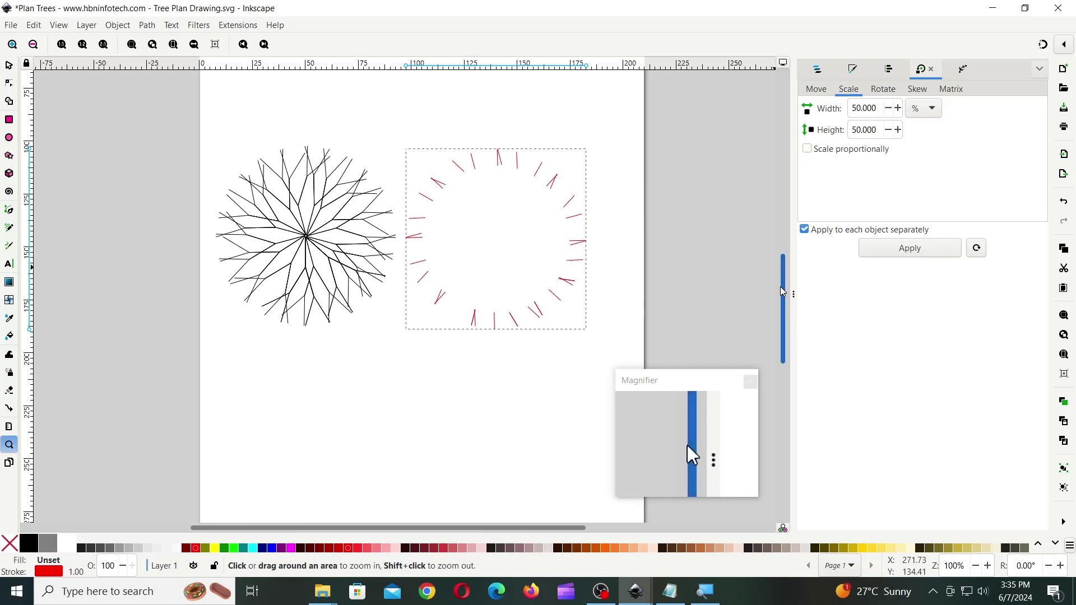
click(9, 67)
drag(206, 118, 592, 347)
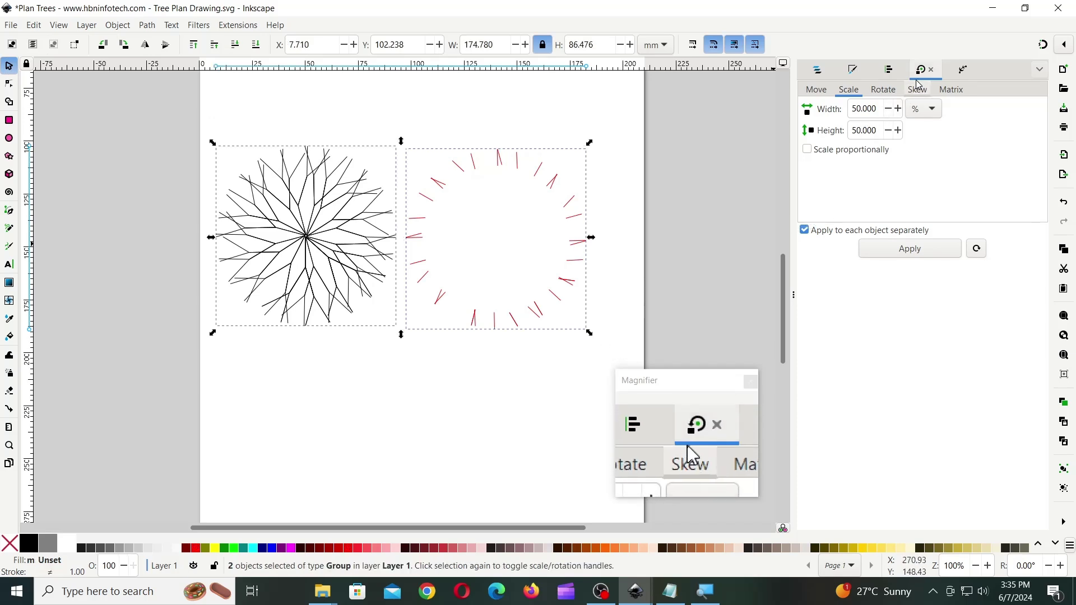
click(891, 70)
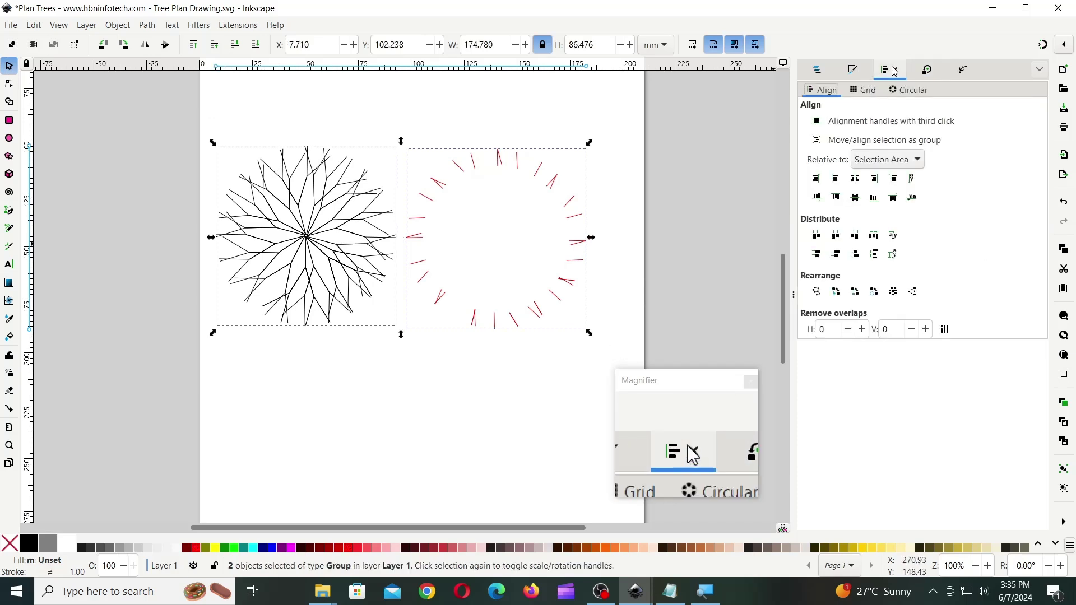
click(904, 160)
click(884, 162)
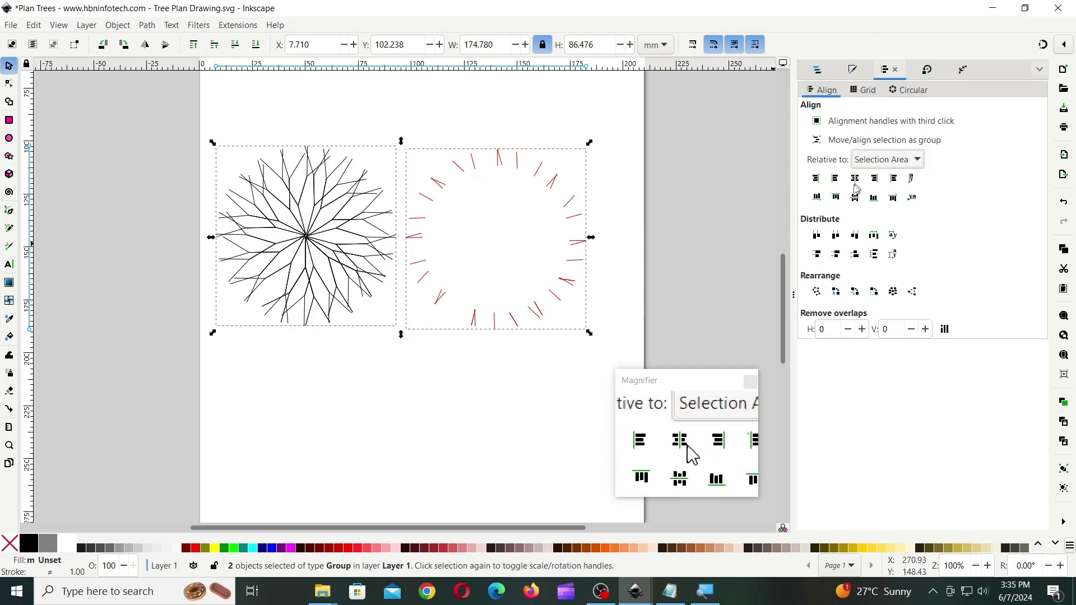
click(856, 180)
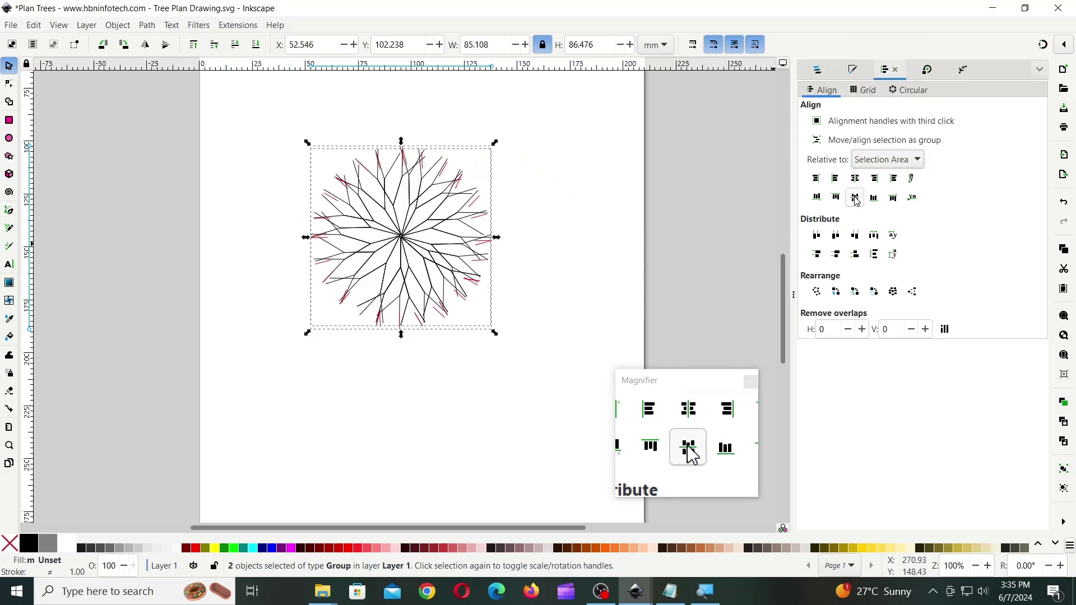
click(857, 200)
click(562, 218)
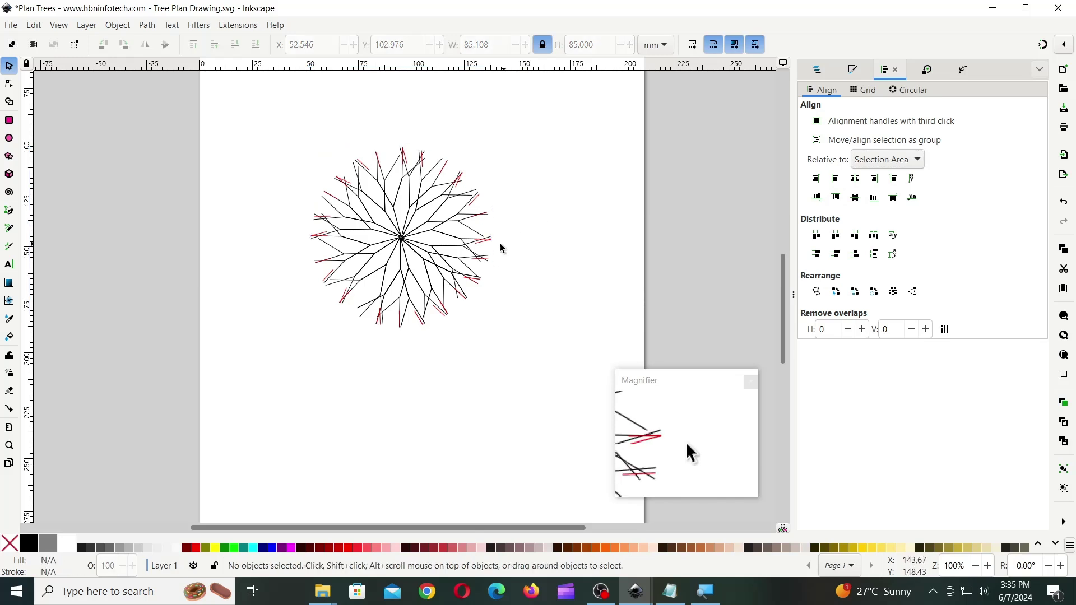
Step: Rotate the red tip ring by about 4 degrees and duplicate it
click(485, 247)
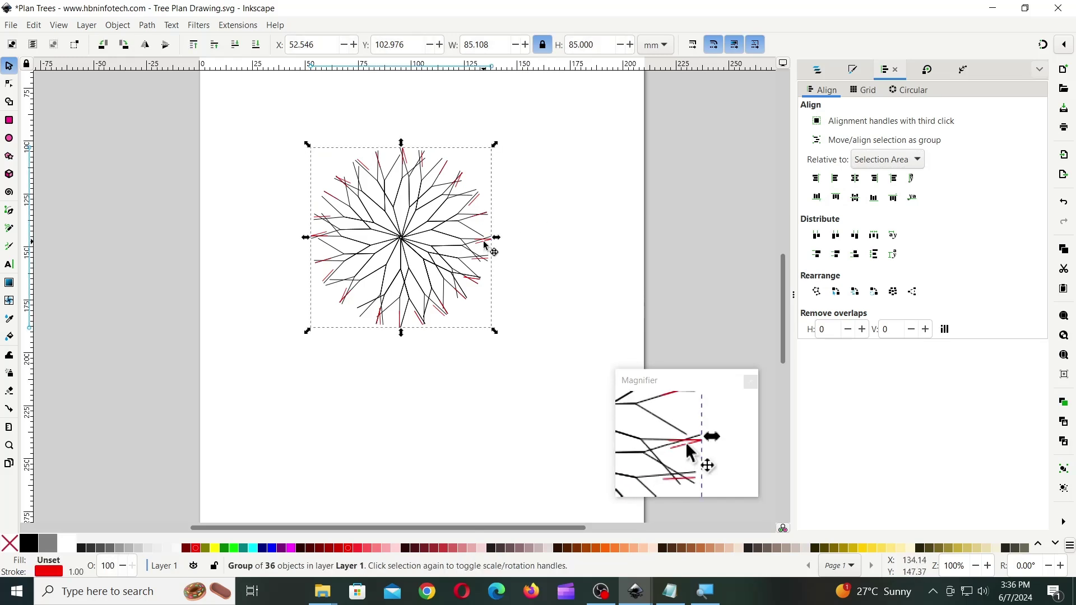
drag(495, 144, 454, 252)
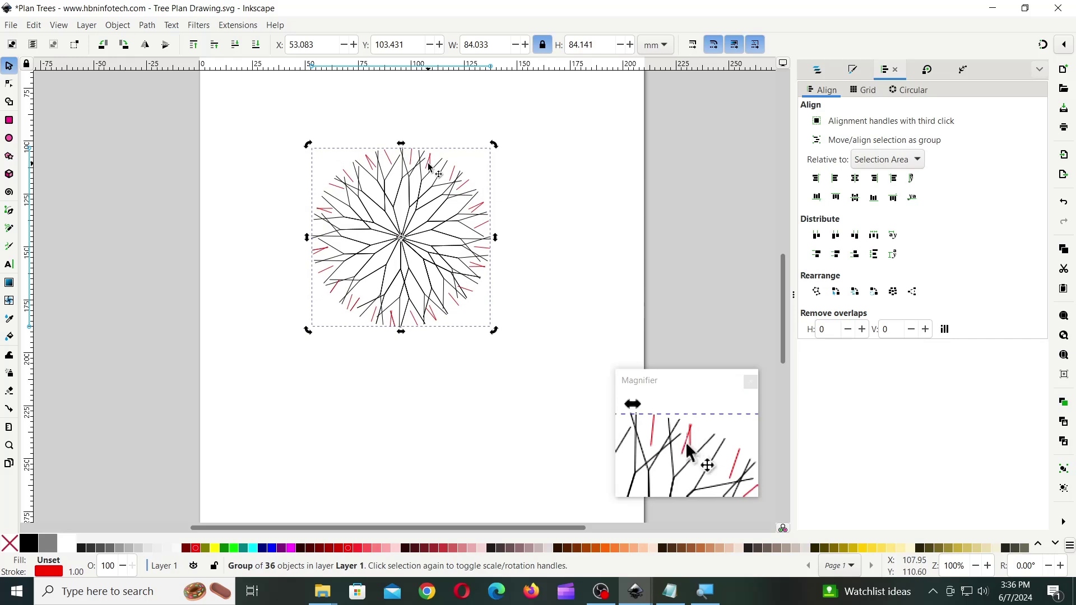
right_click(430, 167)
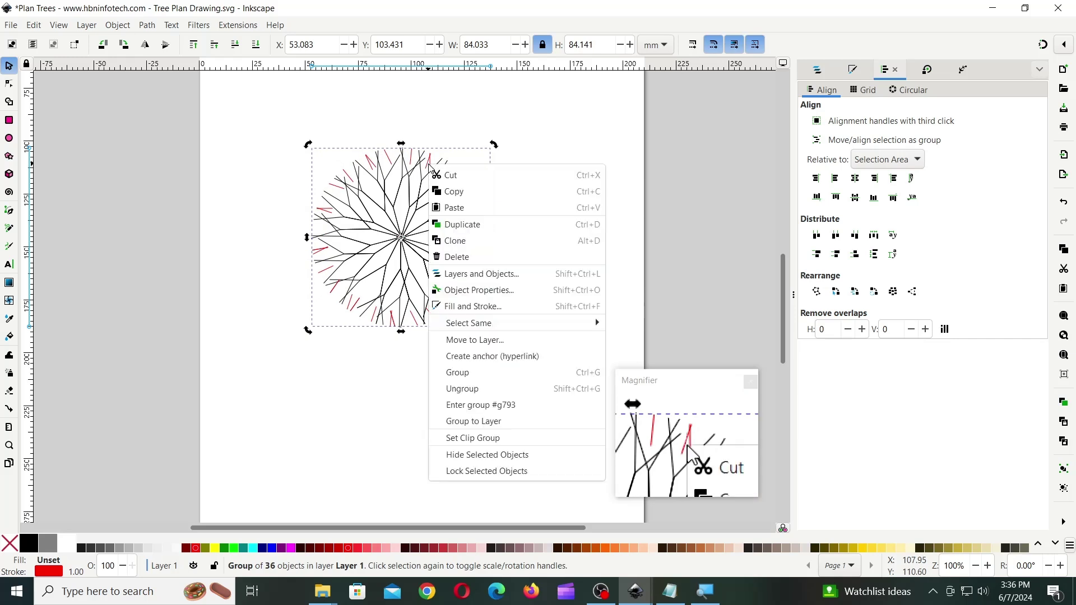
click(465, 227)
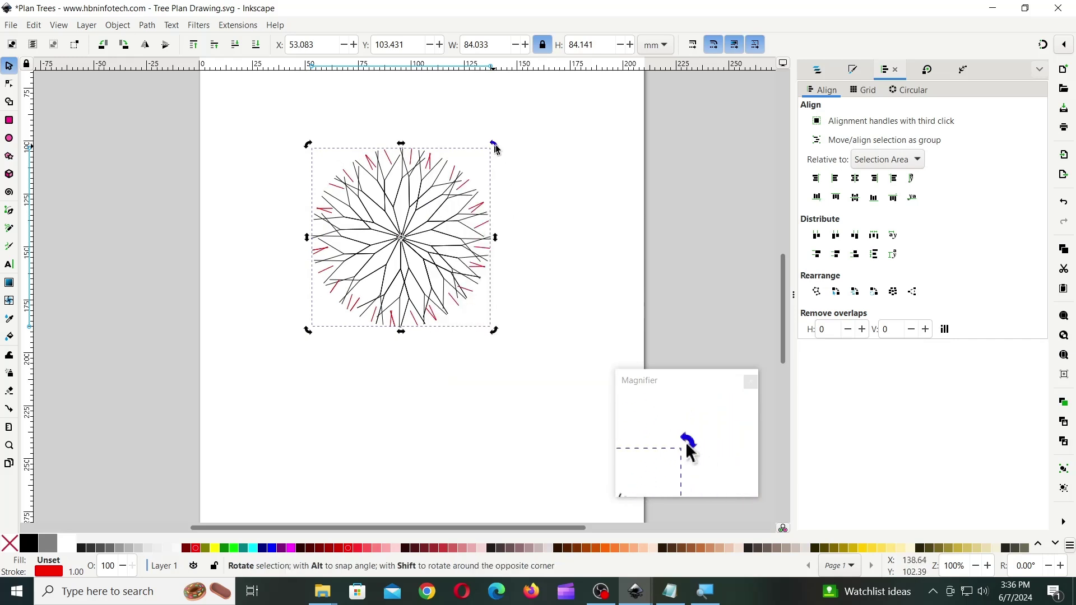
Step: Mirror the copy horizontally, rotate it to pair the tips into Vs, then select the whole tree
click(146, 44)
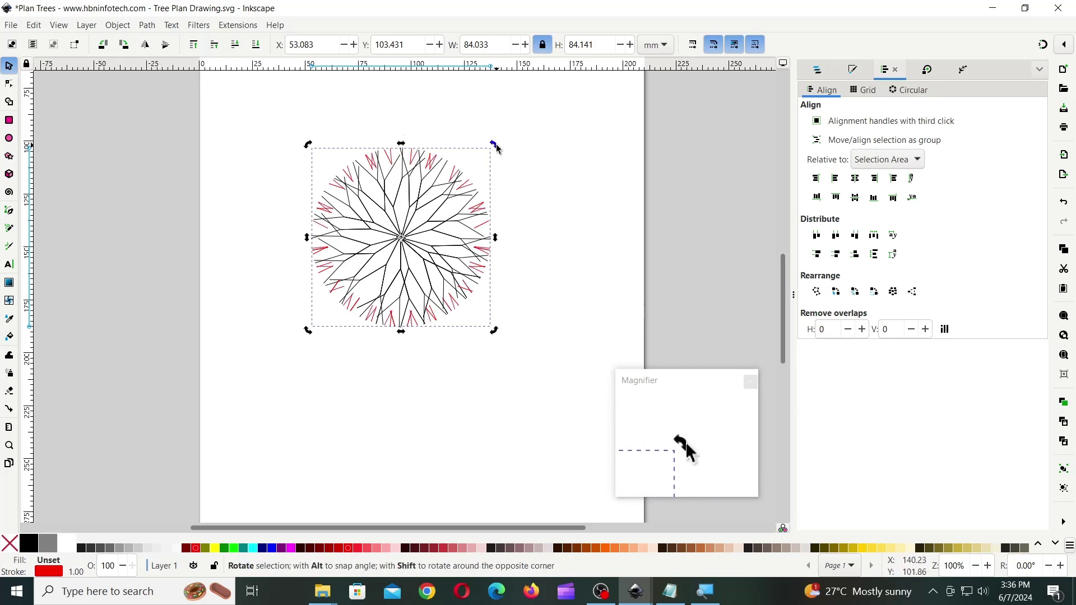
drag(496, 148, 396, 113)
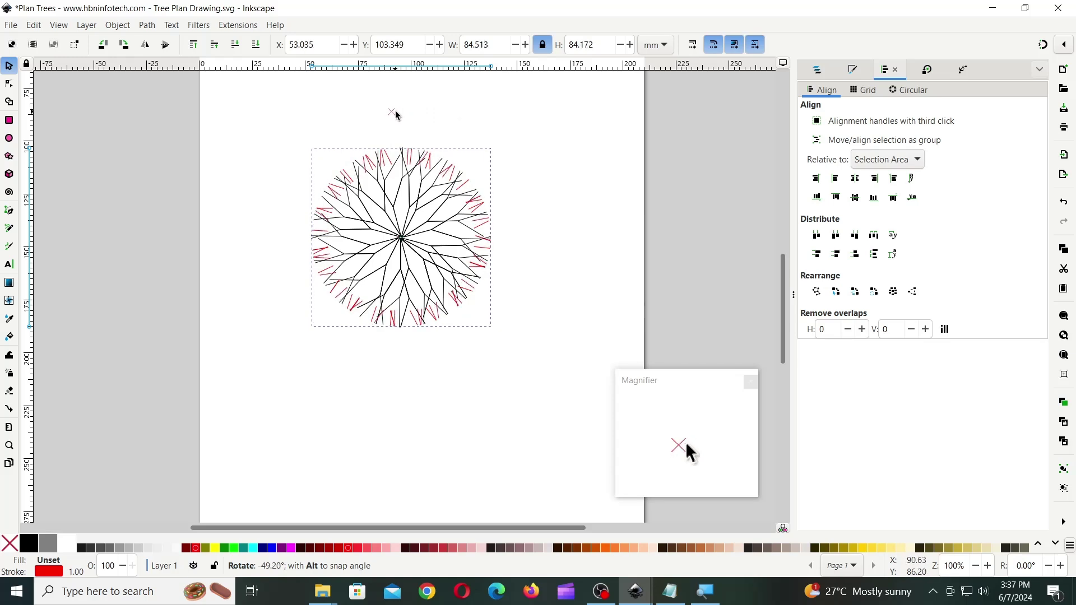
click(274, 125)
drag(274, 126, 569, 377)
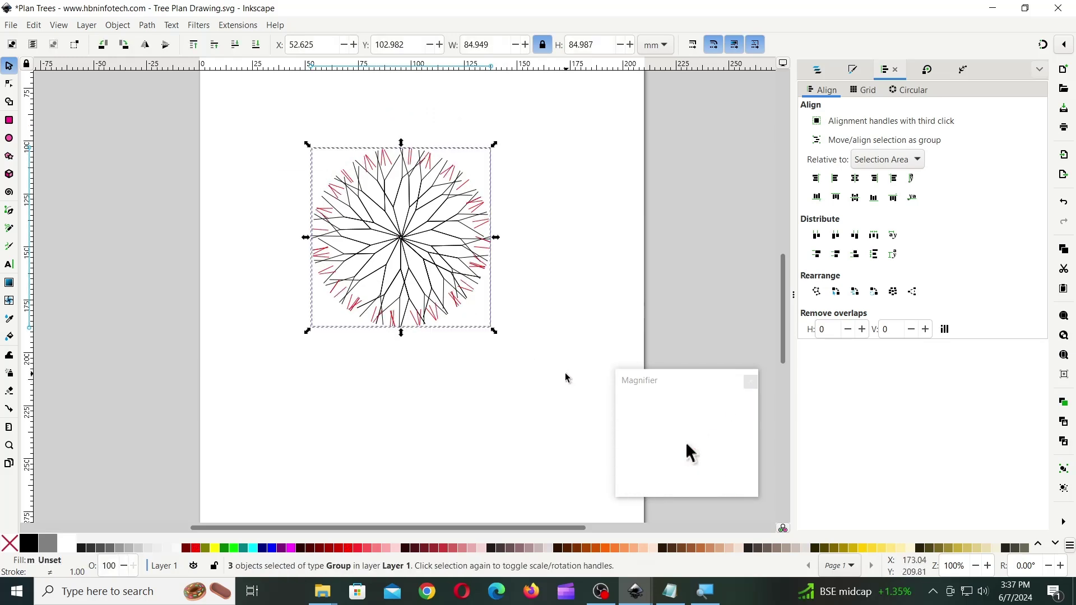
Step: Ungroup the tree fully down to its 225 individual paths
click(117, 25)
click(142, 160)
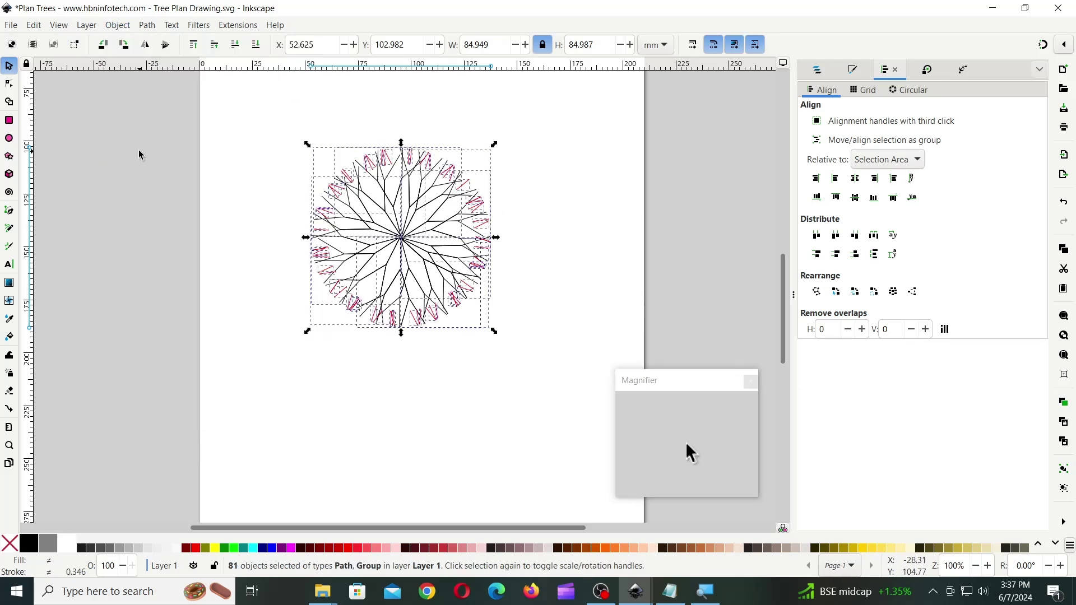
click(118, 25)
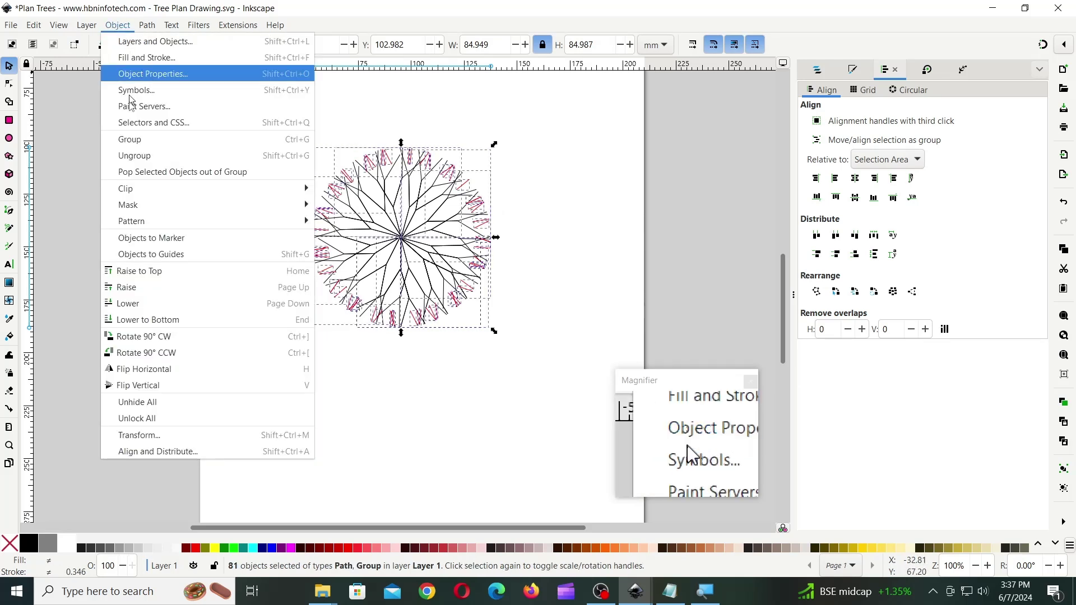
click(138, 157)
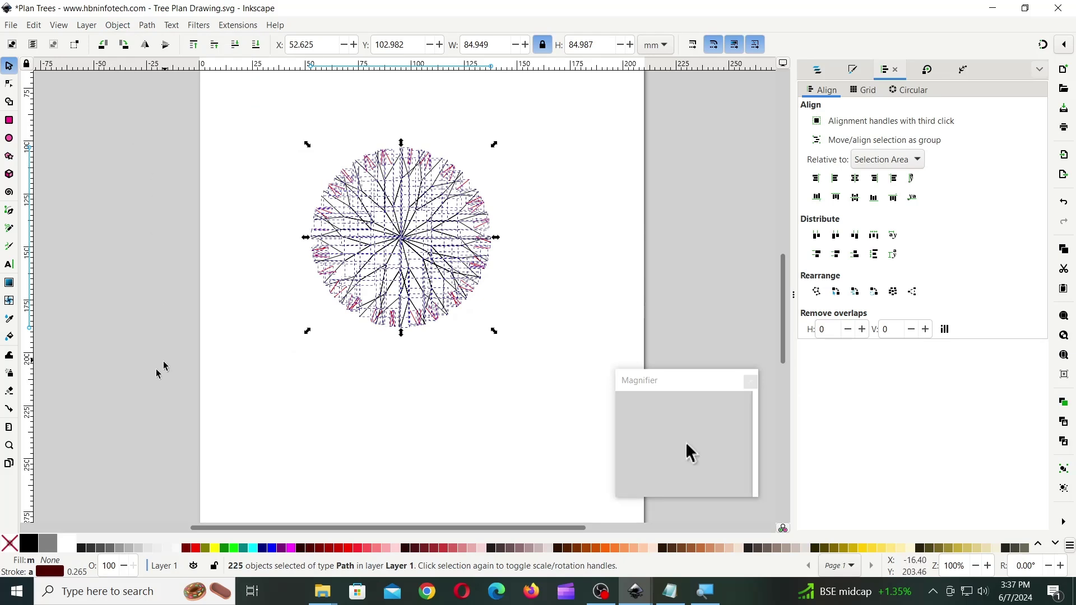
Step: Give all tree lines a dark grey stroke 0.75 mm wide
right_click(83, 547)
click(107, 524)
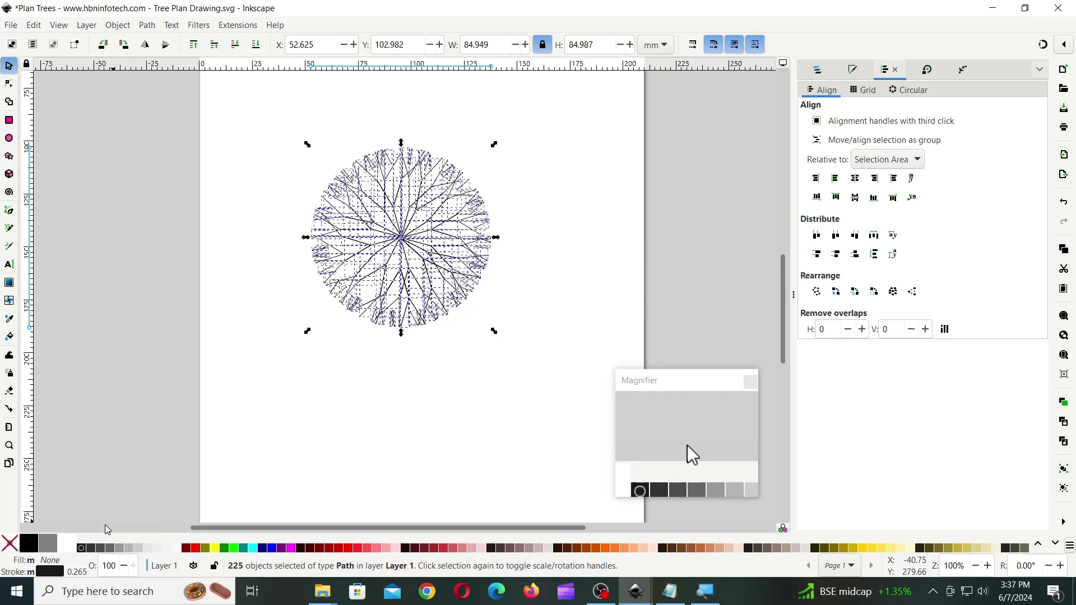
right_click(86, 572)
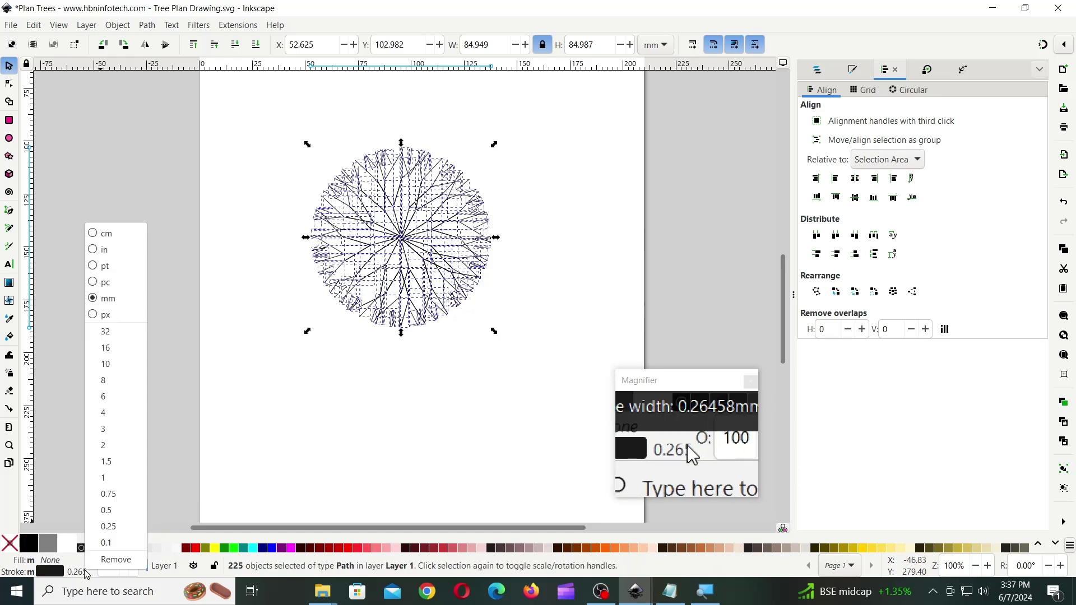
click(108, 494)
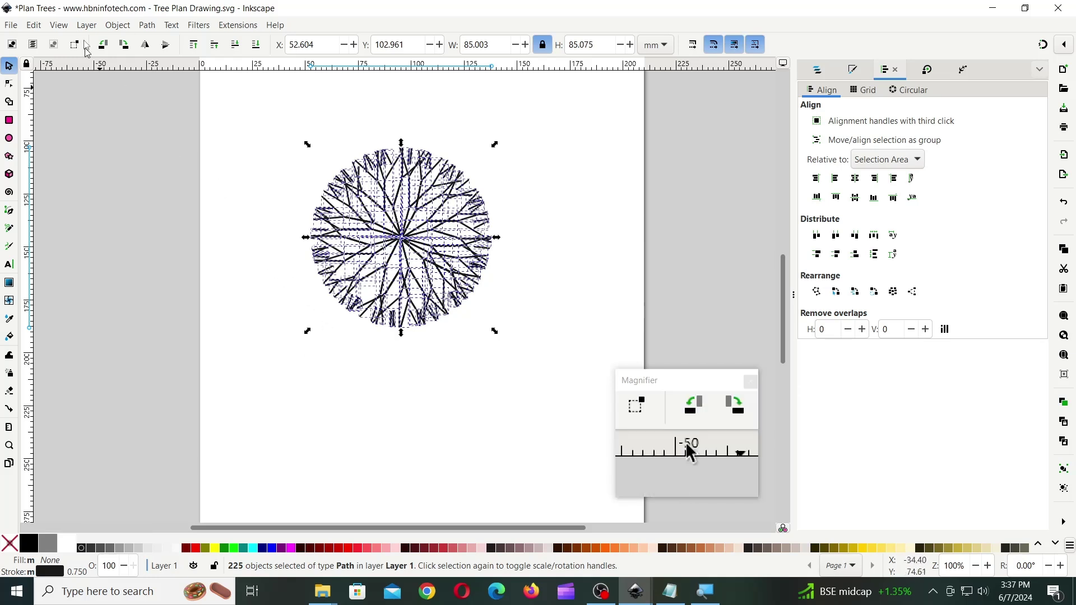
Step: Regroup the 225 paths into one tree and draw a new ellipse on the page
click(118, 25)
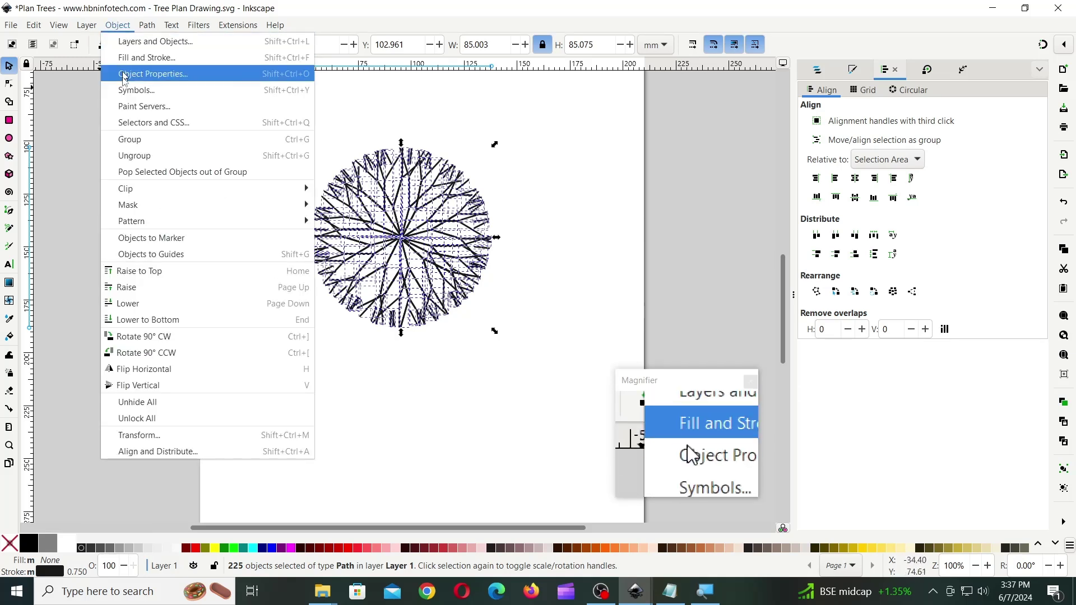
click(126, 145)
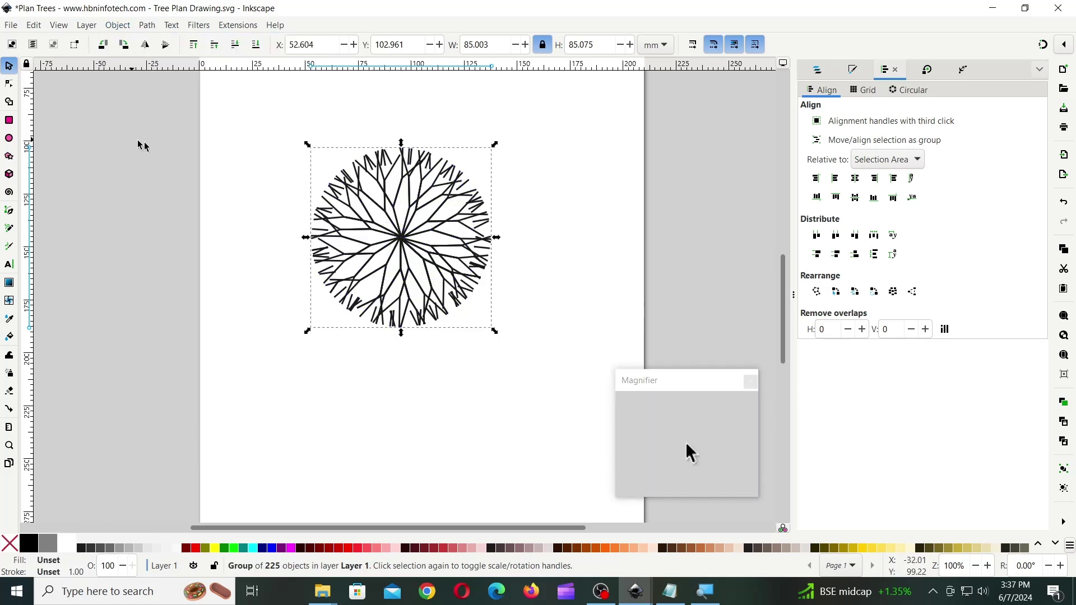
click(581, 172)
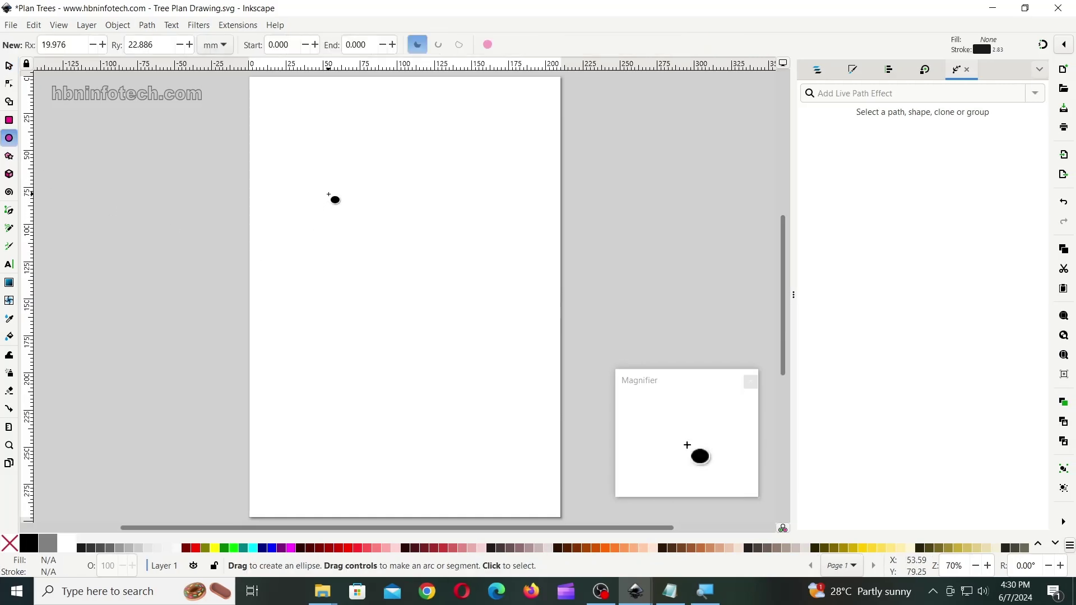
drag(329, 194, 431, 288)
click(7, 67)
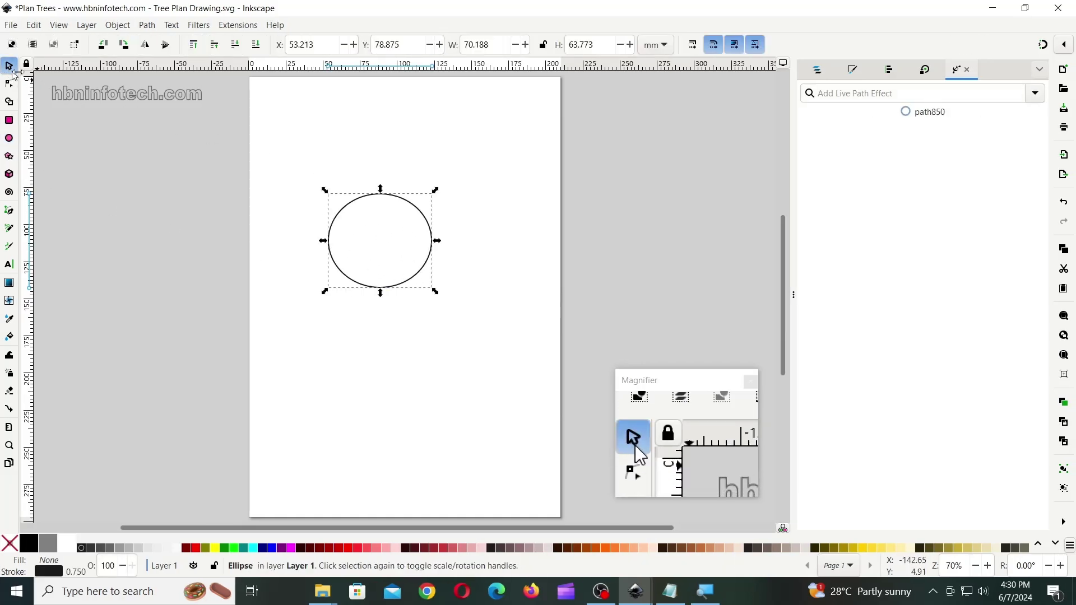
Step: Resize the ellipse to an 85 × 85 mm circle
text(85)
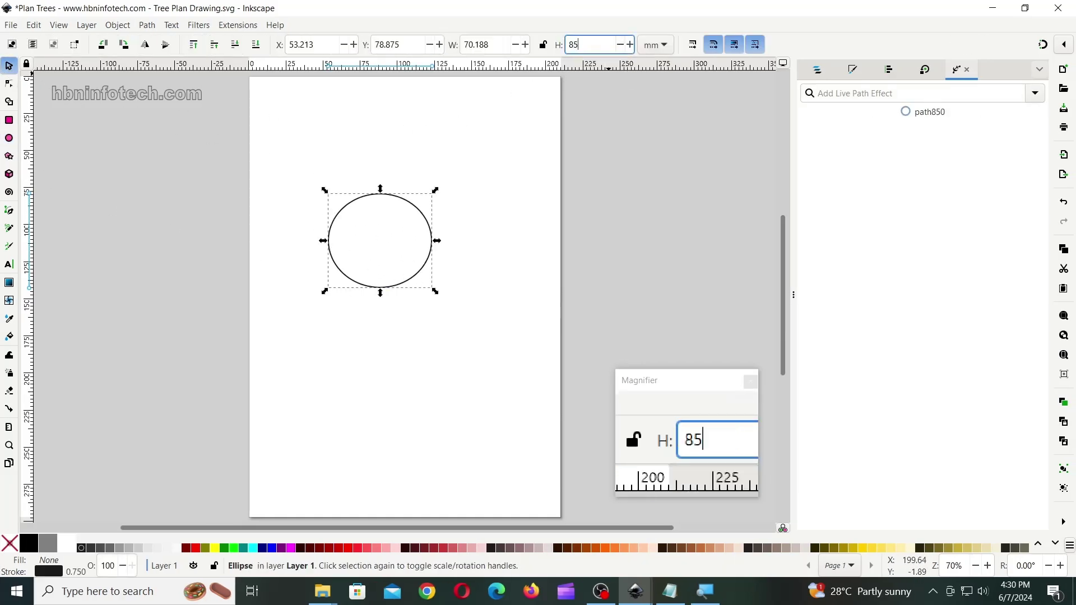
key(Return)
drag(457, 44, 455, 45)
text(85)
key(Return)
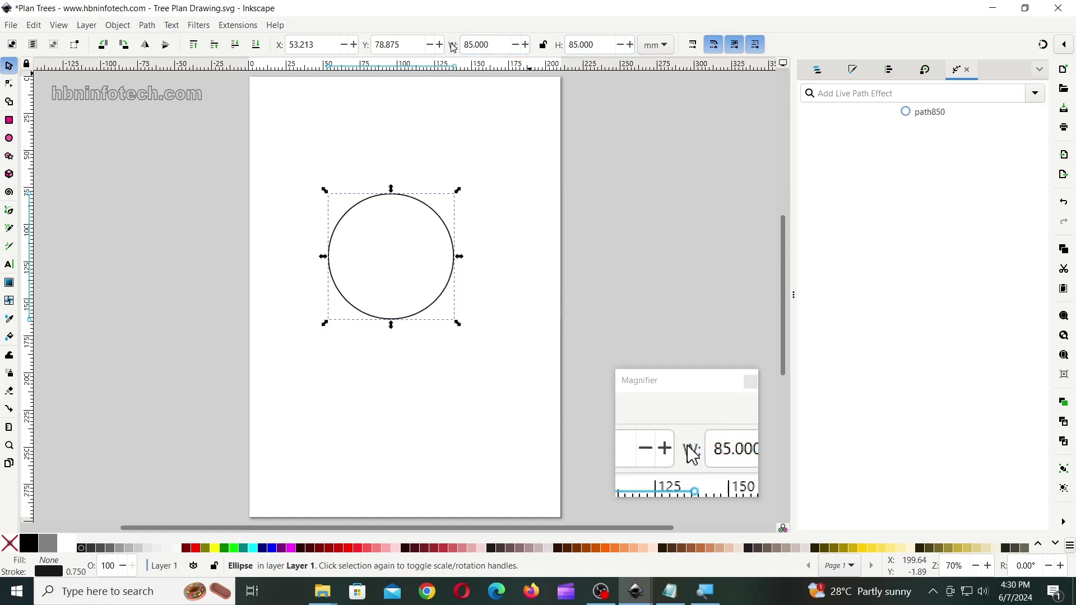
Step: Apply the Hatches (rough) path effect with Randomness 30, then draw a second ellipse below
click(1035, 94)
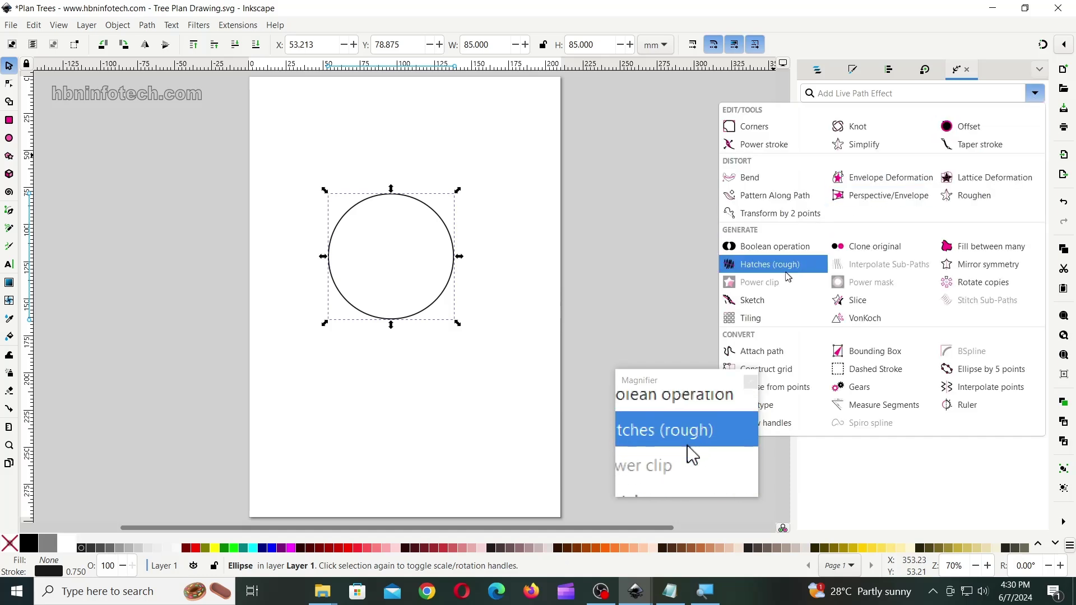
click(763, 271)
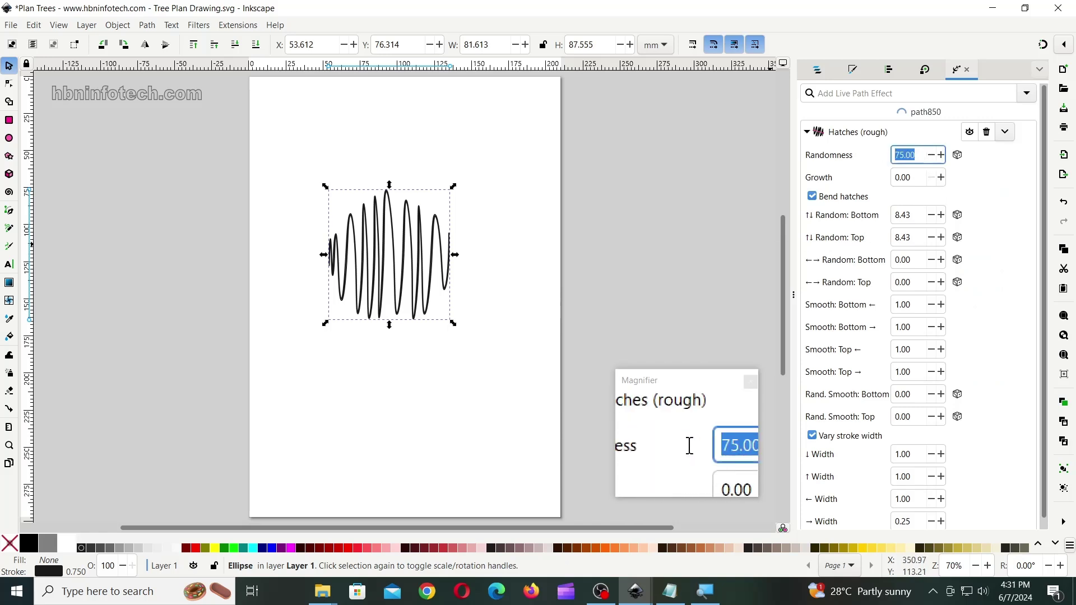
text(30)
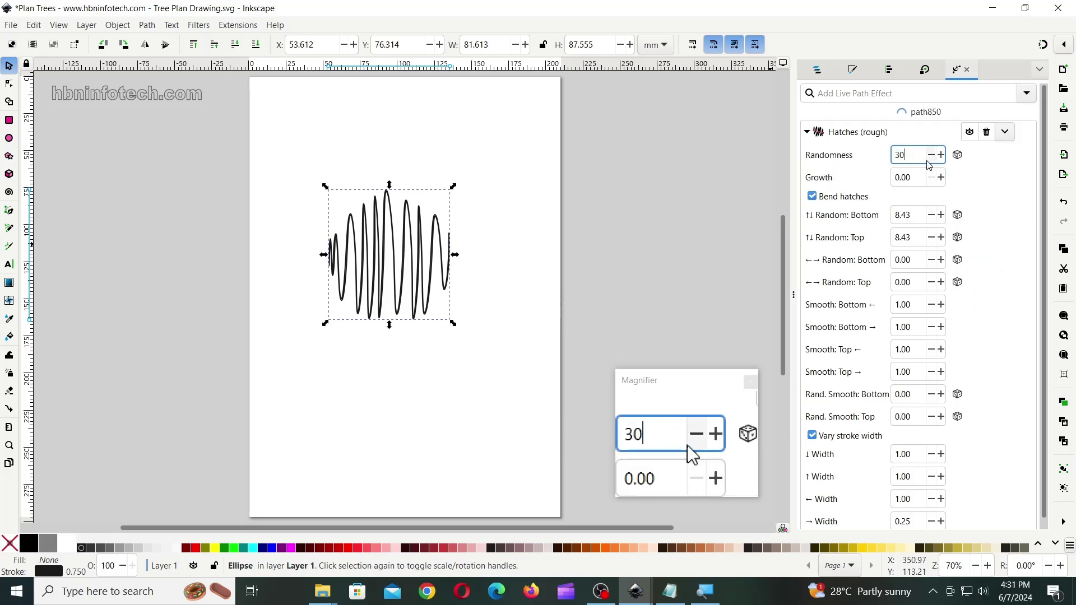
key(Return)
key(e)
drag(292, 348, 390, 462)
Step: Make the second ellipse an 85 × 85 mm circle
click(9, 68)
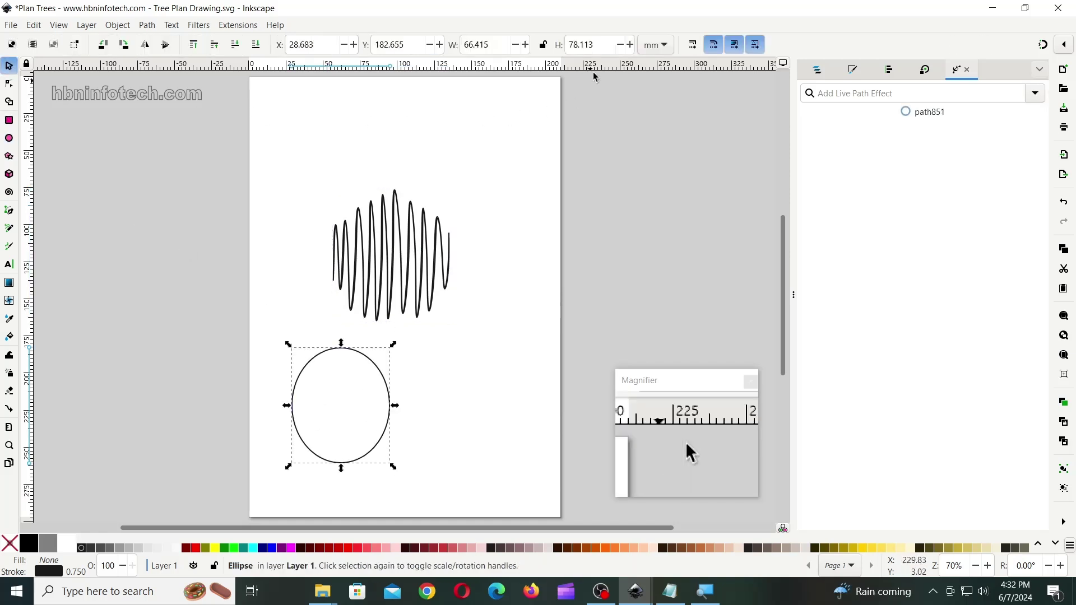
click(598, 45)
text(85)
click(480, 44)
text(85)
key(Return)
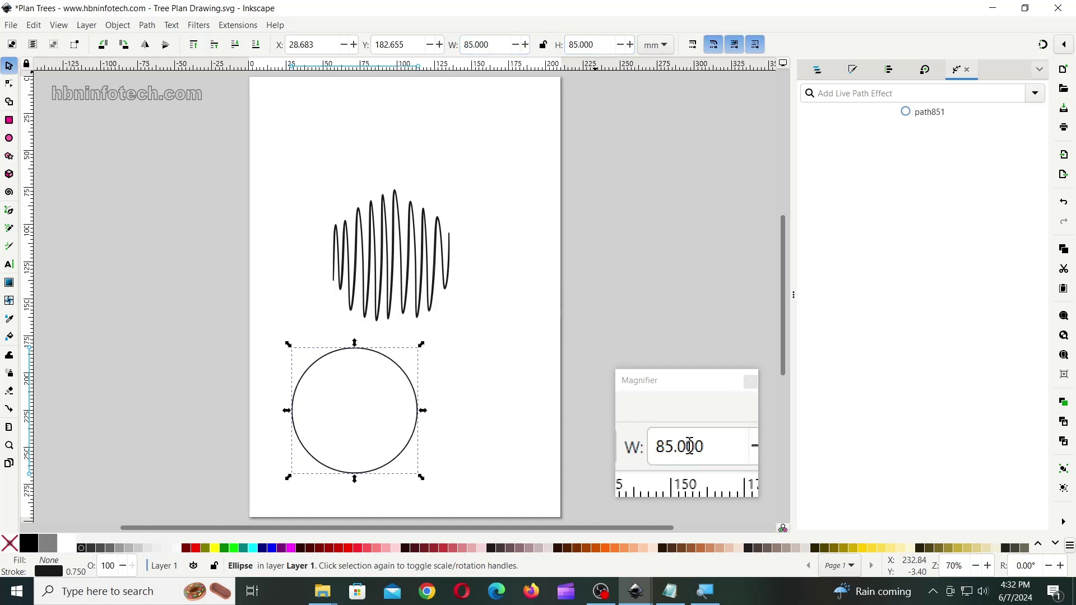
Step: Shrink the hatch drawing to a flat squiggle about 42 × 22 mm and reposition it beside the circle
mouse_move(397, 368)
mouse_down()
mouse_move(440, 187)
mouse_move(442, 233)
mouse_move(469, 231)
mouse_up()
mouse_move(479, 186)
mouse_down()
mouse_move(444, 242)
mouse_move(401, 273)
mouse_up()
drag(403, 295, 416, 253)
mouse_move(457, 284)
mouse_down()
mouse_move(401, 274)
mouse_move(443, 392)
mouse_up()
mouse_move(351, 204)
mouse_down()
mouse_move(302, 124)
mouse_move(311, 121)
mouse_up()
drag(463, 388, 460, 271)
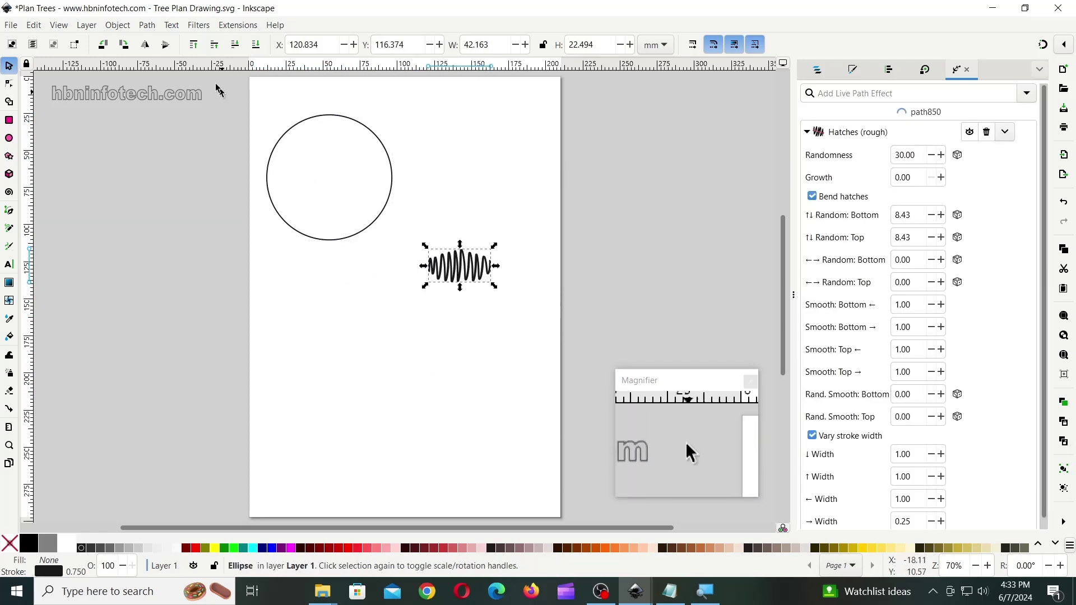
Step: Convert the hatch effect to a plain path with a 0.75 mm stroke and nudge it down
click(148, 27)
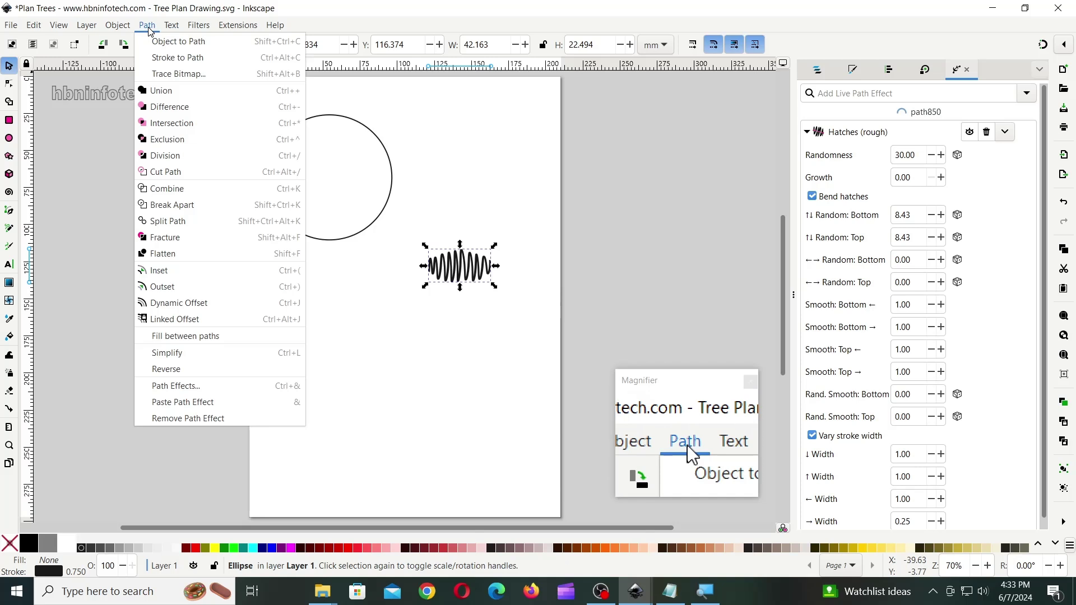
click(167, 49)
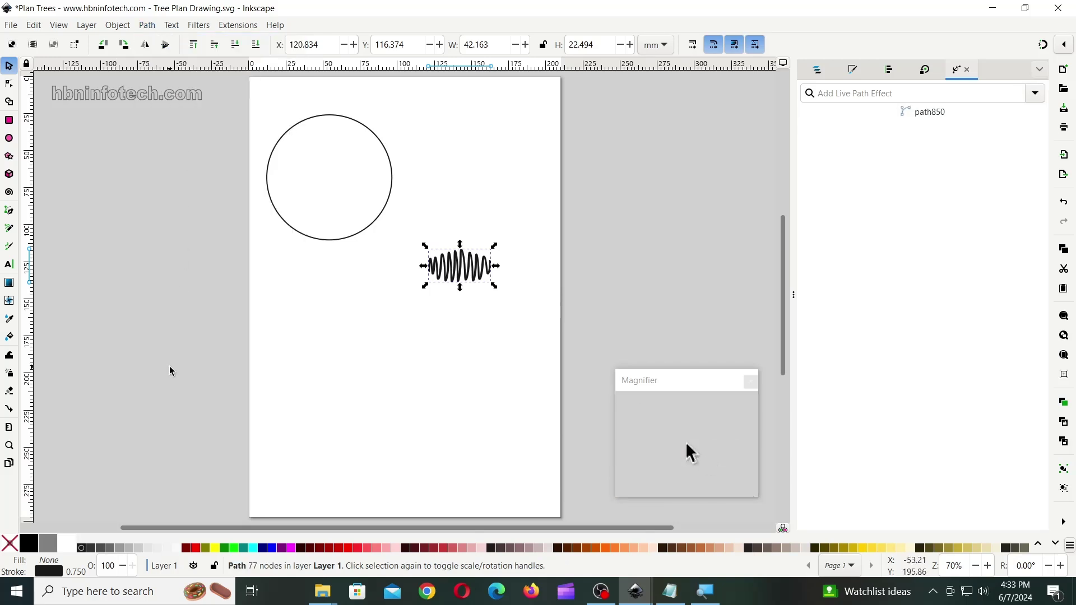
right_click(81, 570)
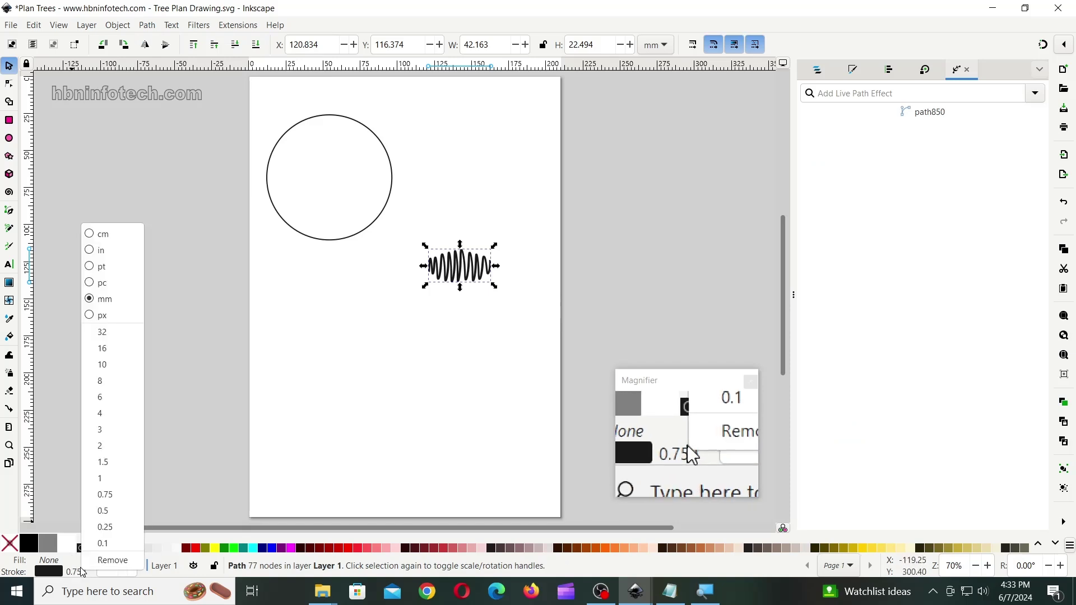
click(105, 494)
click(385, 374)
drag(466, 284, 461, 312)
click(224, 261)
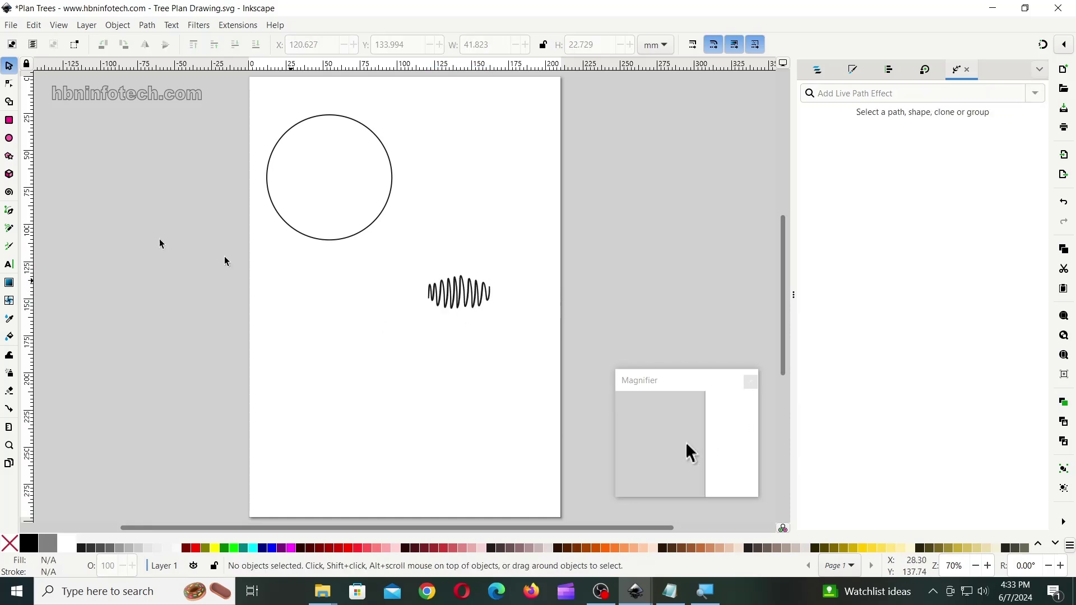
Step: Draw a freehand stem through the squiggle, group them into a branch, and move it left
click(9, 228)
mouse_move(412, 347)
mouse_down()
mouse_move(501, 344)
mouse_move(458, 293)
mouse_move(516, 345)
mouse_up()
click(9, 66)
click(117, 25)
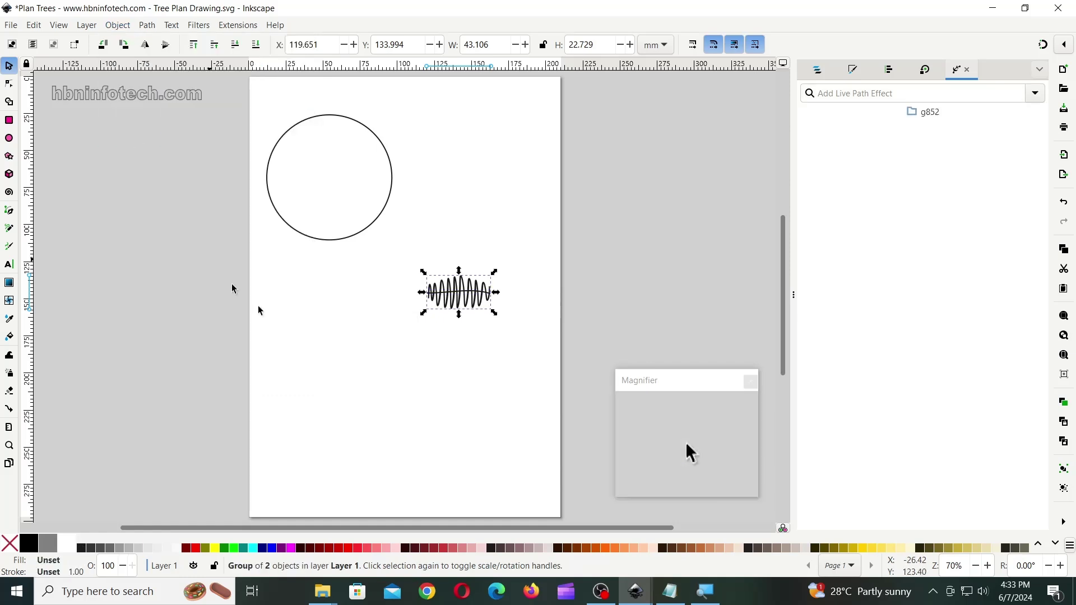
drag(458, 294, 382, 304)
Step: Stamp rotated copies of the branch around a pivot at its right end and adjust their angles
click(349, 306)
drag(311, 286, 314, 329)
key(space)
key(space)
click(320, 309)
click(321, 309)
click(431, 279)
click(432, 279)
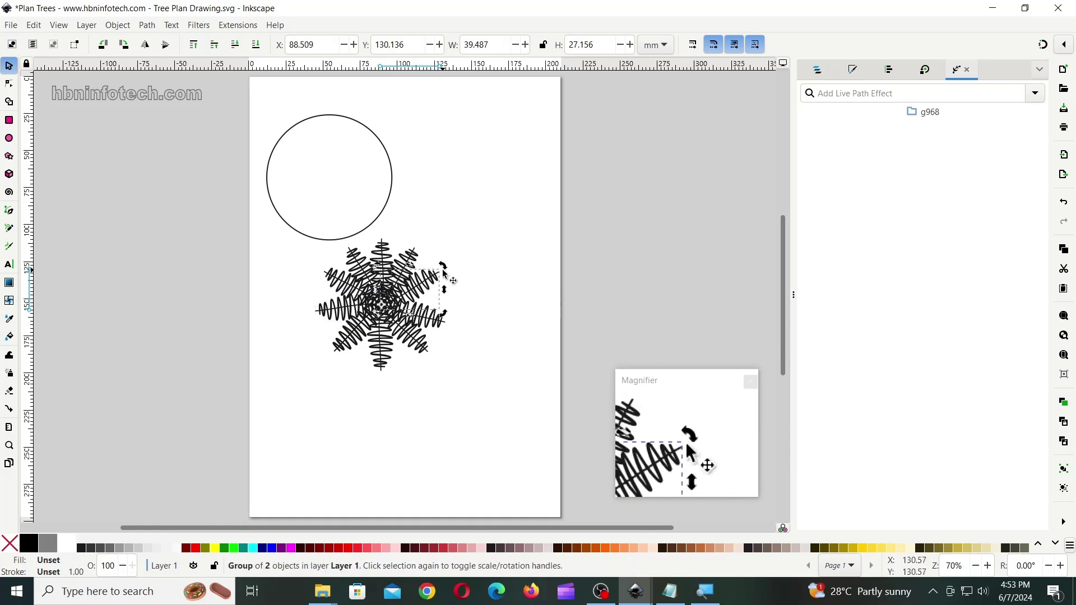
Step: Delete the guide circle and group the 11 branches into one tree
click(380, 218)
key(Delete)
drag(298, 217, 481, 408)
click(117, 25)
click(121, 137)
drag(420, 271, 421, 271)
click(462, 403)
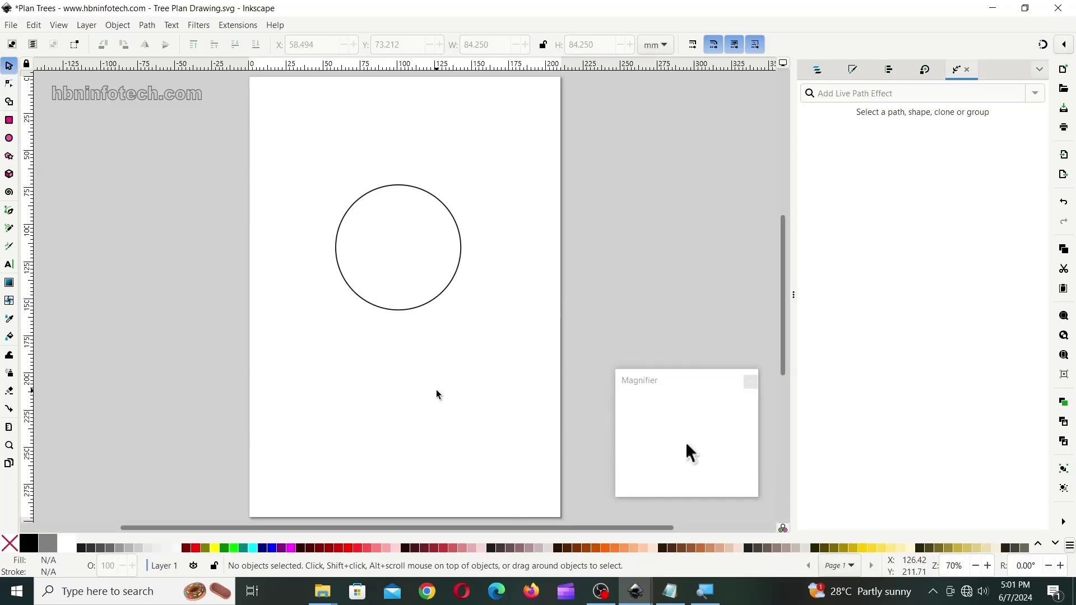
Step: With snapping on, draw a vertical line from the circle's top to its bottom
click(11, 215)
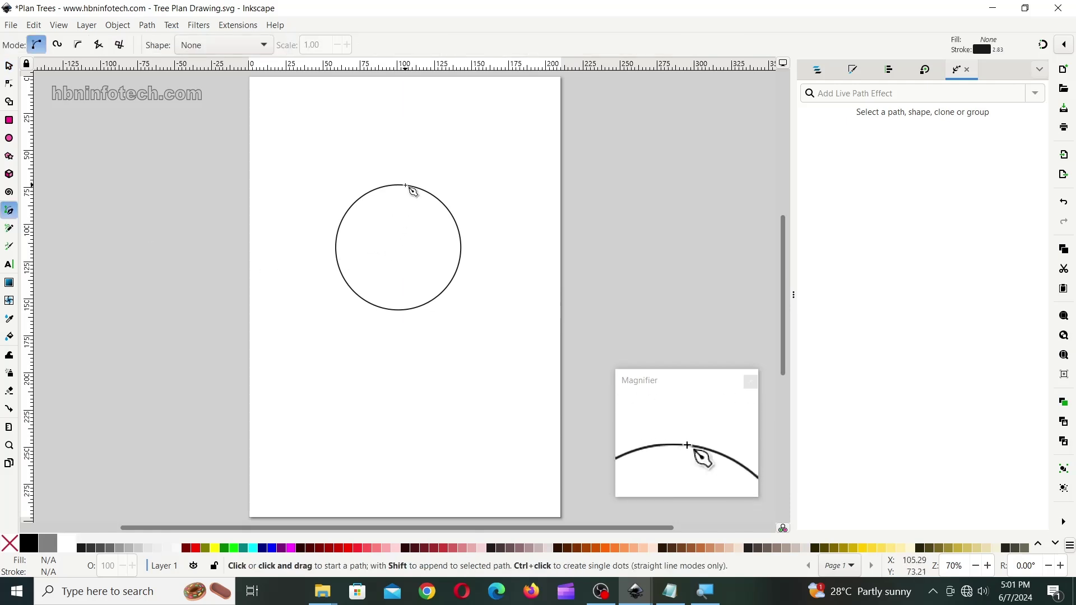
click(1042, 45)
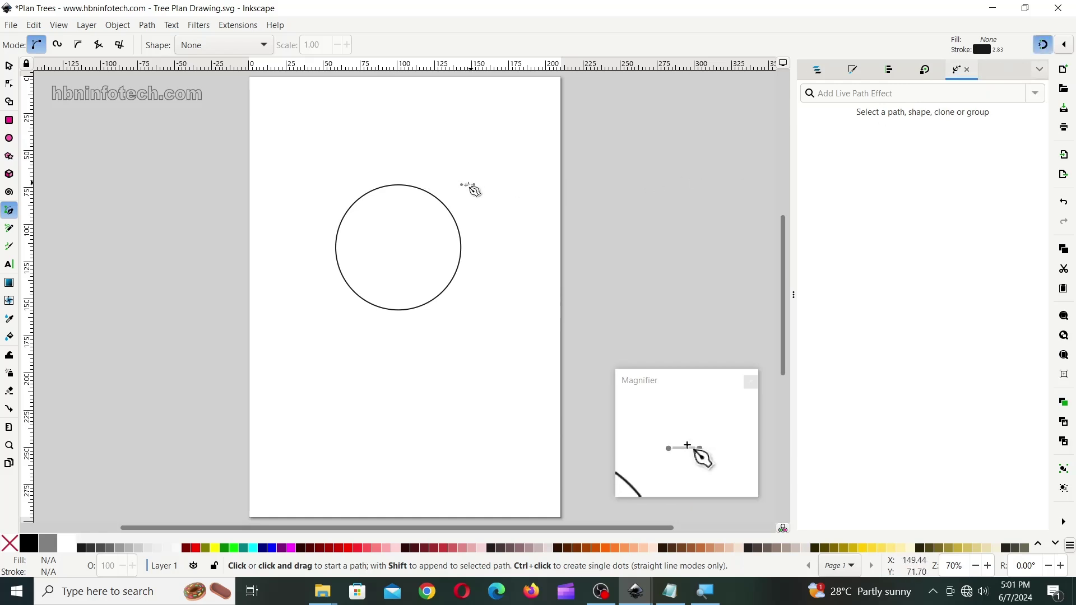
click(398, 185)
click(398, 310)
key(Return)
Step: Stamp rotated copies of the line around the circle's centre to split it into segments
click(9, 66)
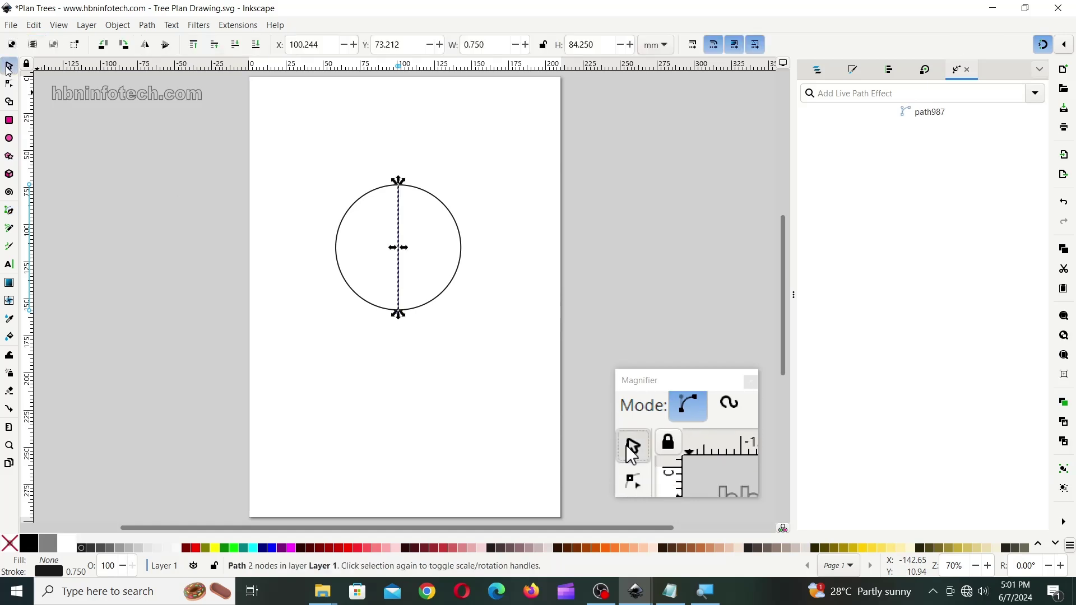
click(398, 250)
drag(402, 180, 452, 200)
key(space)
key(space)
click(495, 355)
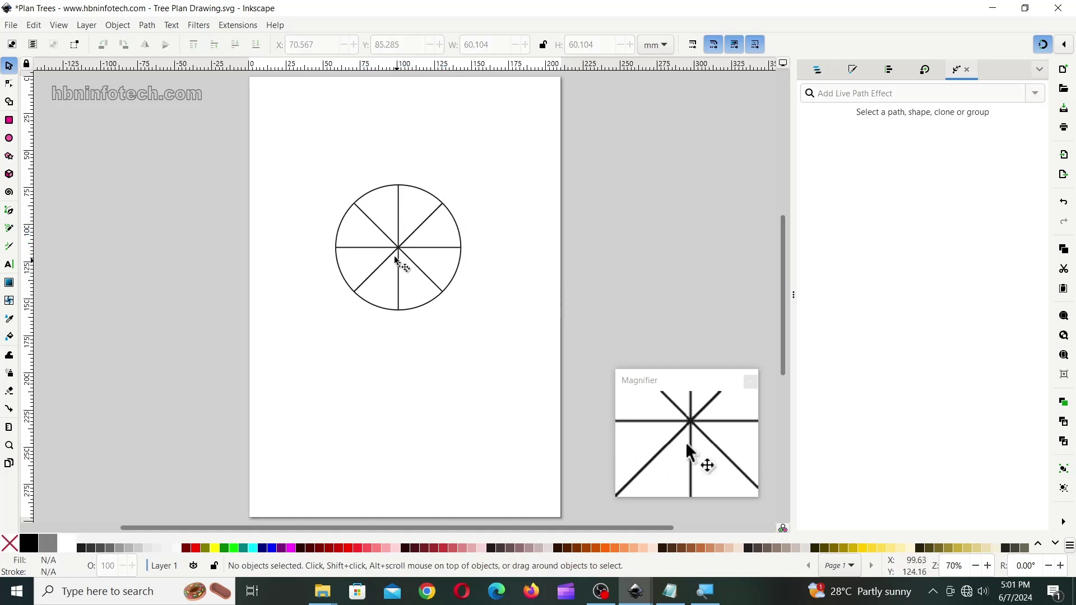
Step: Duplicate the two diagonal lines and move the copy below the circle
click(382, 234)
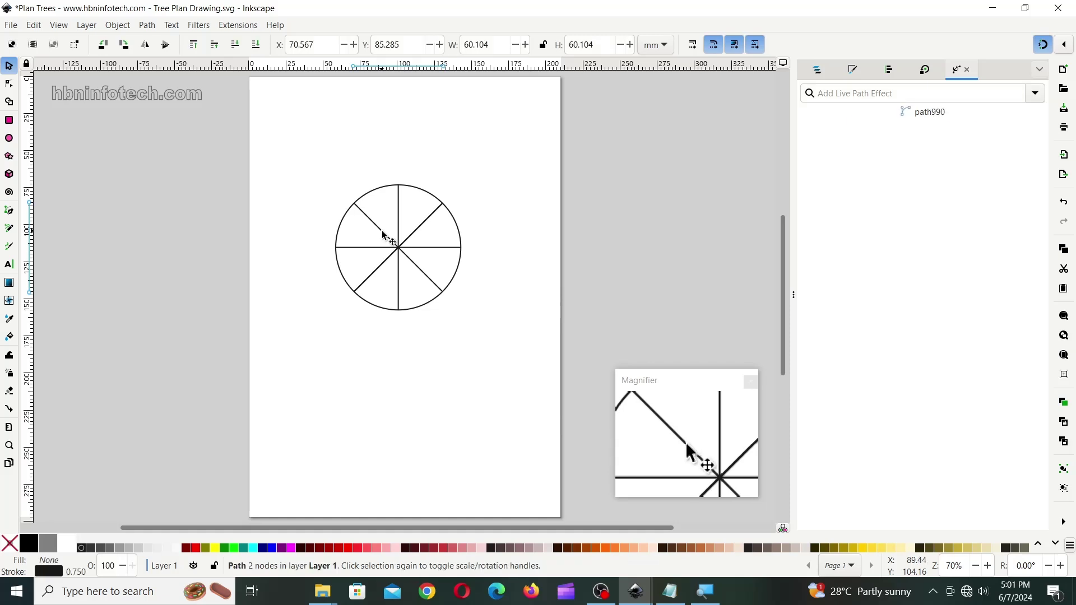
shift+click(429, 220)
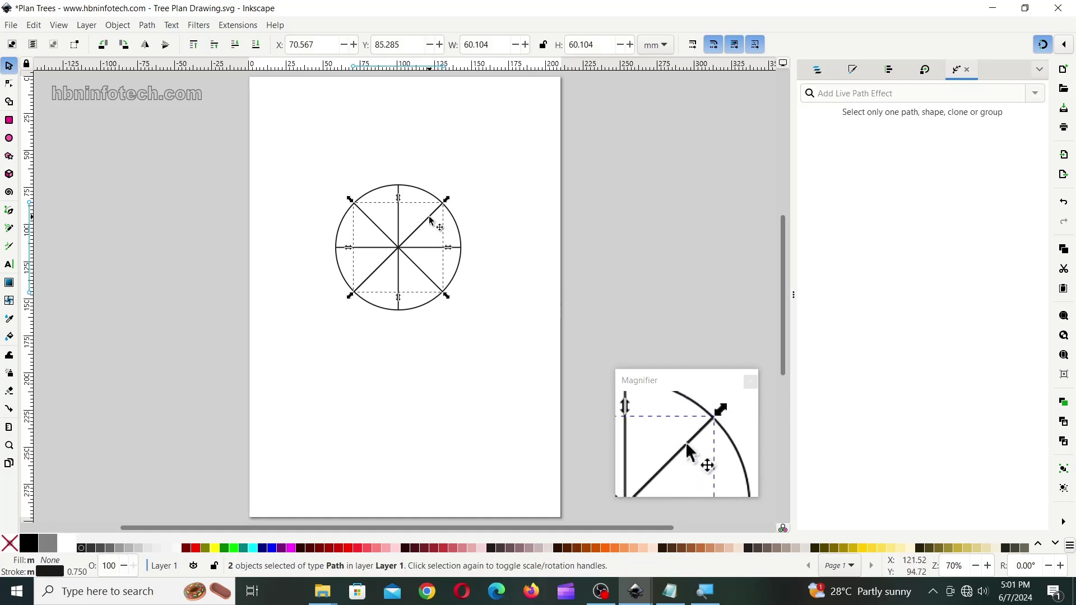
right_click(429, 220)
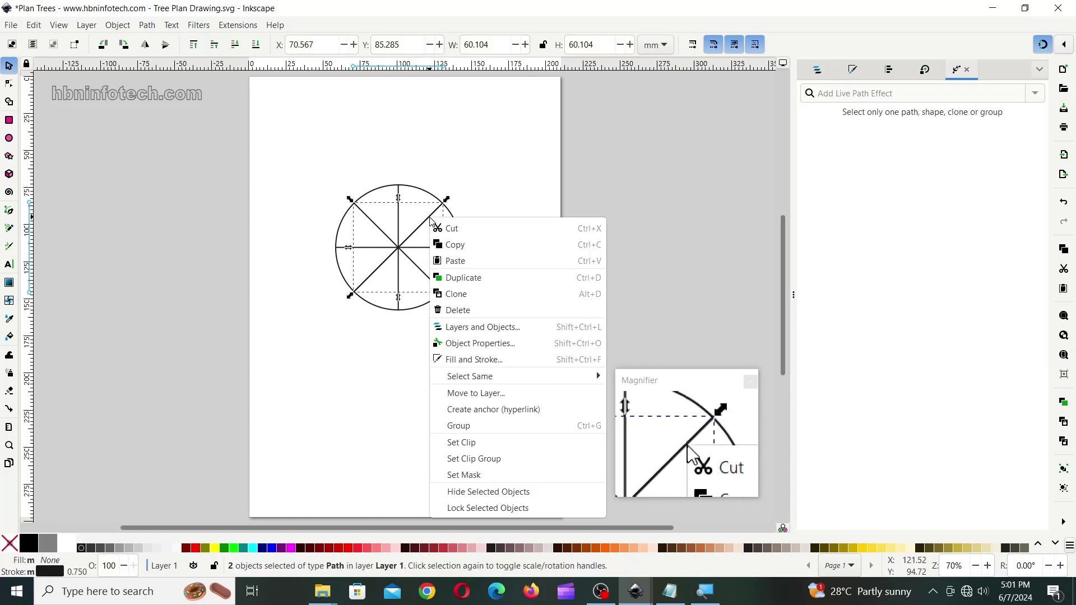
click(445, 276)
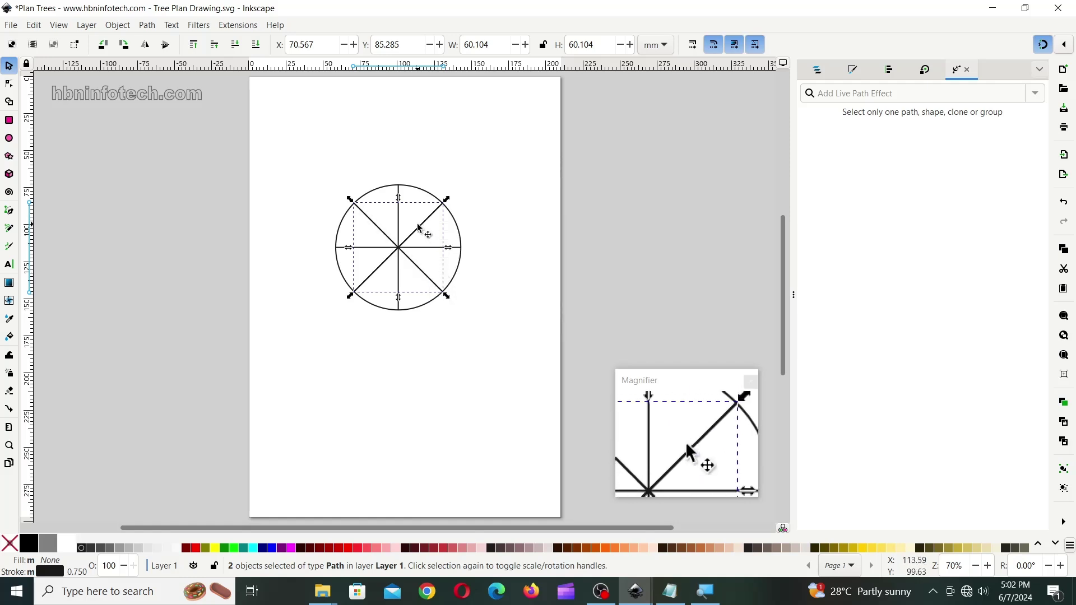
drag(419, 230, 422, 386)
Step: Edit the copied lines' nodes so their ends meet in a V shape
key(ctrl+k)
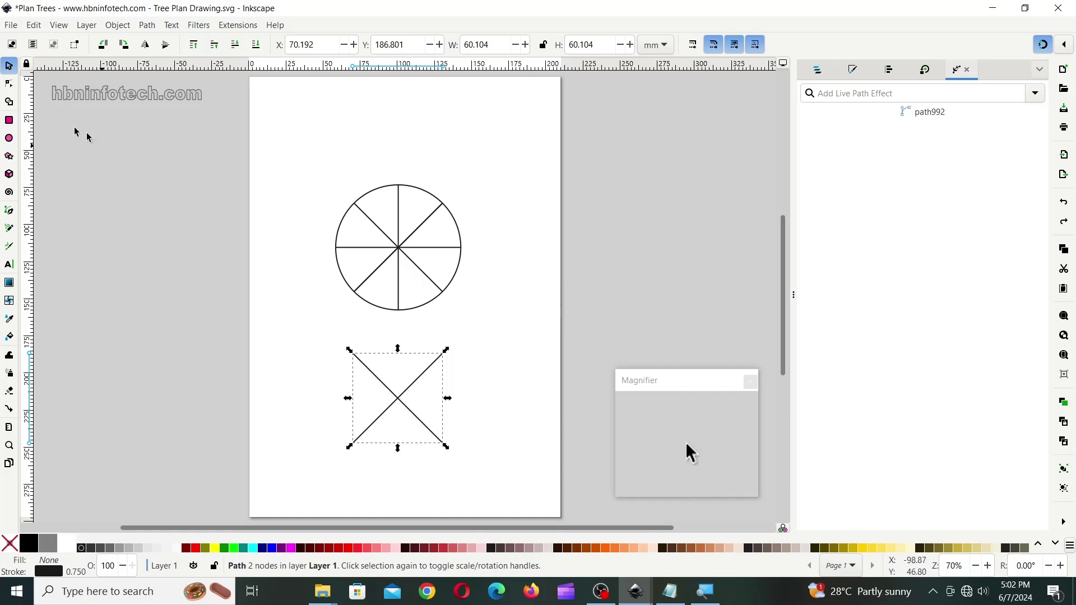
click(8, 84)
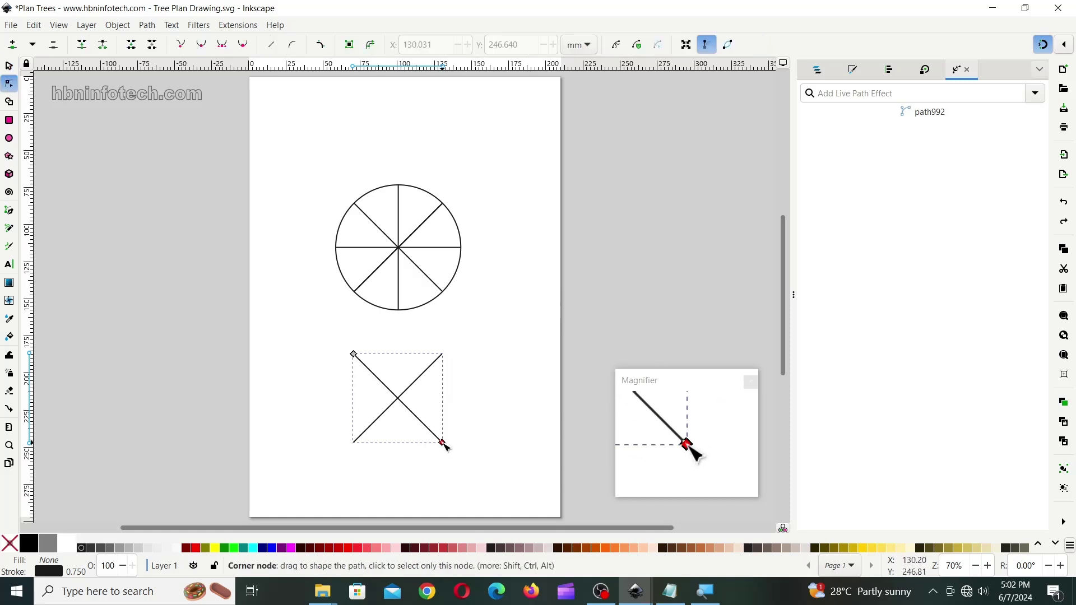
drag(442, 443, 400, 408)
click(354, 442)
drag(362, 441, 397, 399)
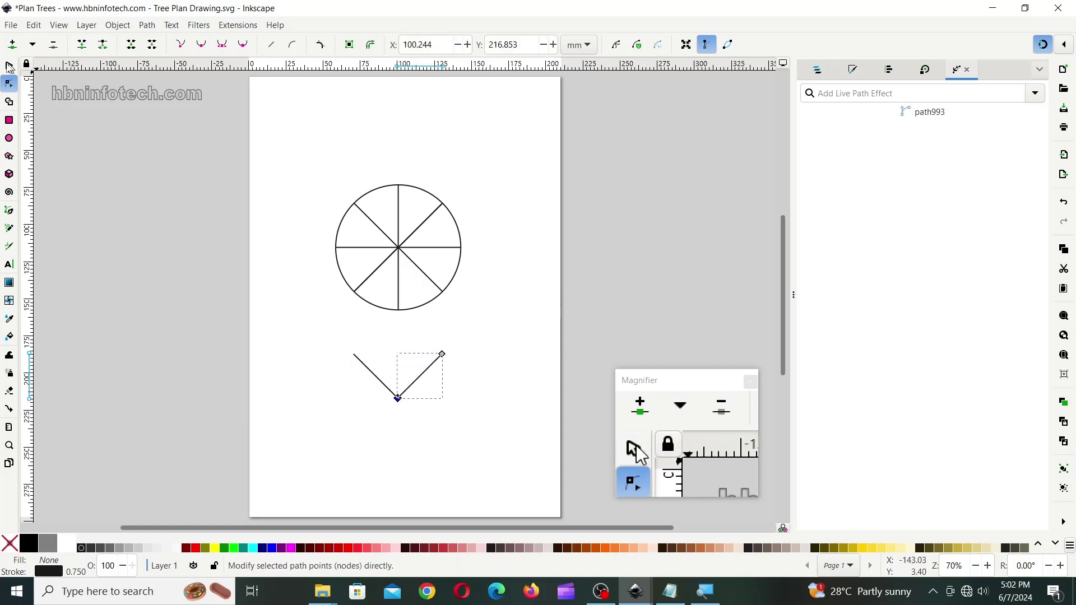
Step: Group the V, place it on top of the circle, and duplicate the chevron
click(9, 68)
drag(327, 332, 490, 431)
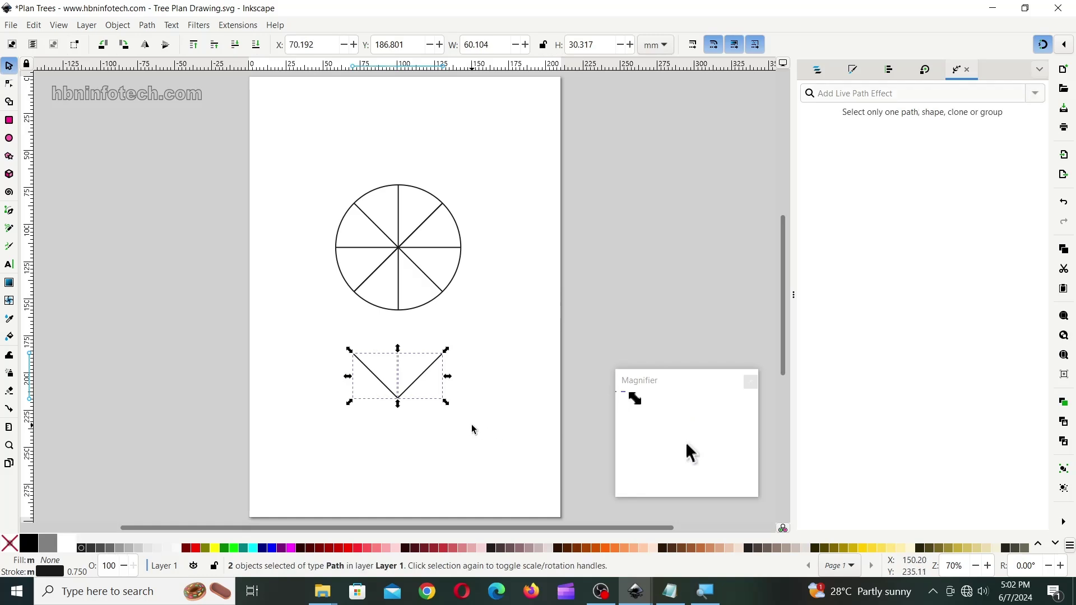
click(116, 27)
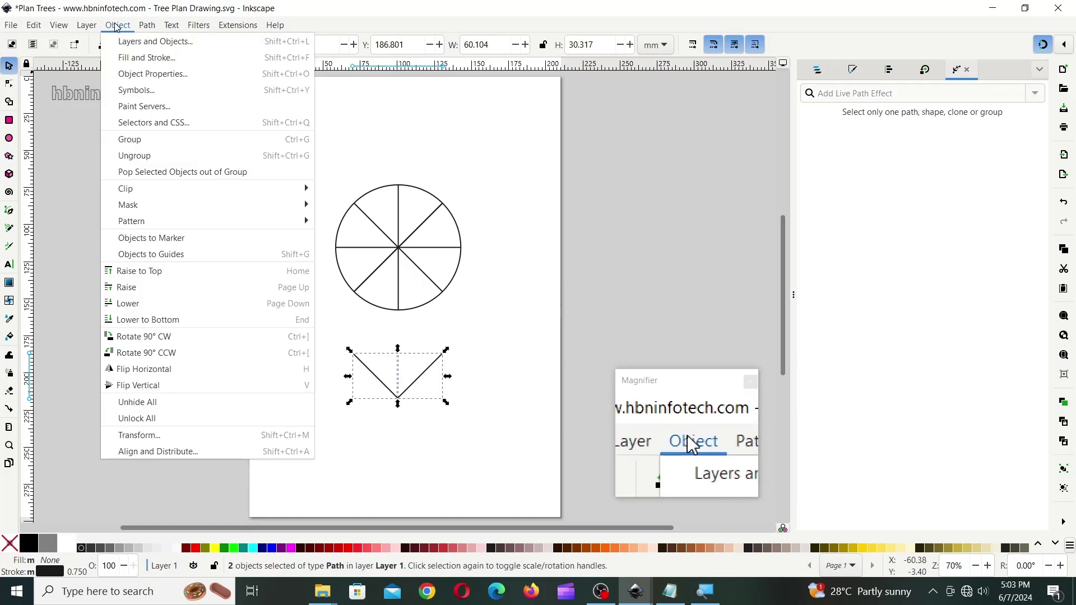
click(130, 140)
drag(438, 381, 429, 155)
key(ctrl+d)
key(ctrl+d)
Step: Nudge the lower chevrons down and add another chevron copy higher up
click(500, 186)
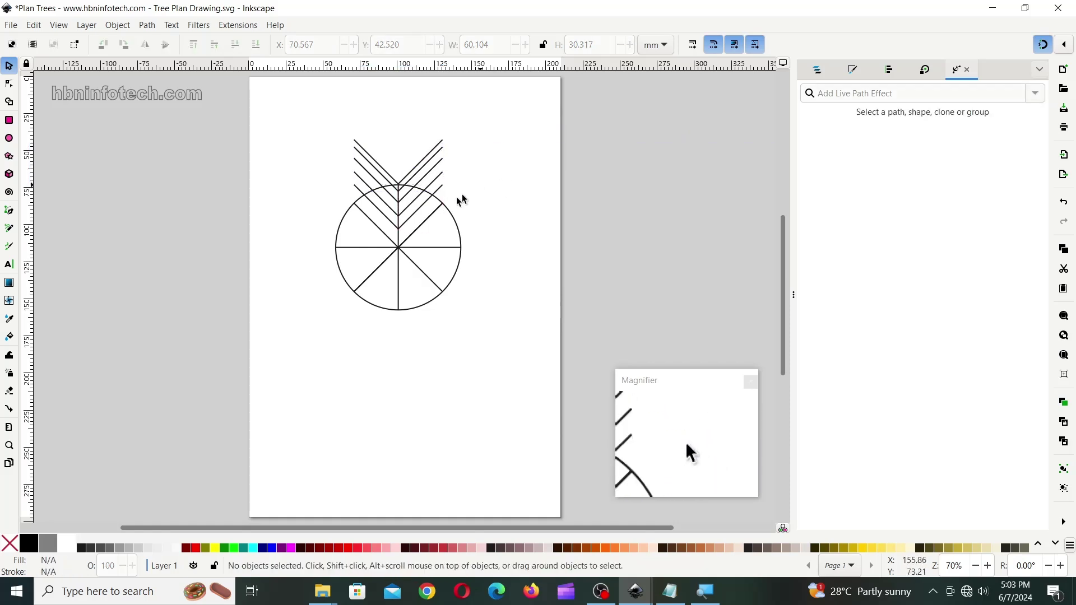
click(409, 205)
key(Down)
click(408, 193)
key(Down)
key(Down)
key(Down)
key(Down)
key(Down)
key(Down)
key(Down)
key(ctrl+d)
drag(419, 177, 419, 162)
Step: Nudge the top chevrons down to even the spacing and select all five
key(Down)
key(Down)
key(Down)
key(Down)
key(Down)
click(416, 167)
key(Down)
key(Down)
key(Down)
key(Down)
key(Down)
key(Down)
key(Down)
key(Down)
key(Down)
key(ctrl+shift+m)
key(Down)
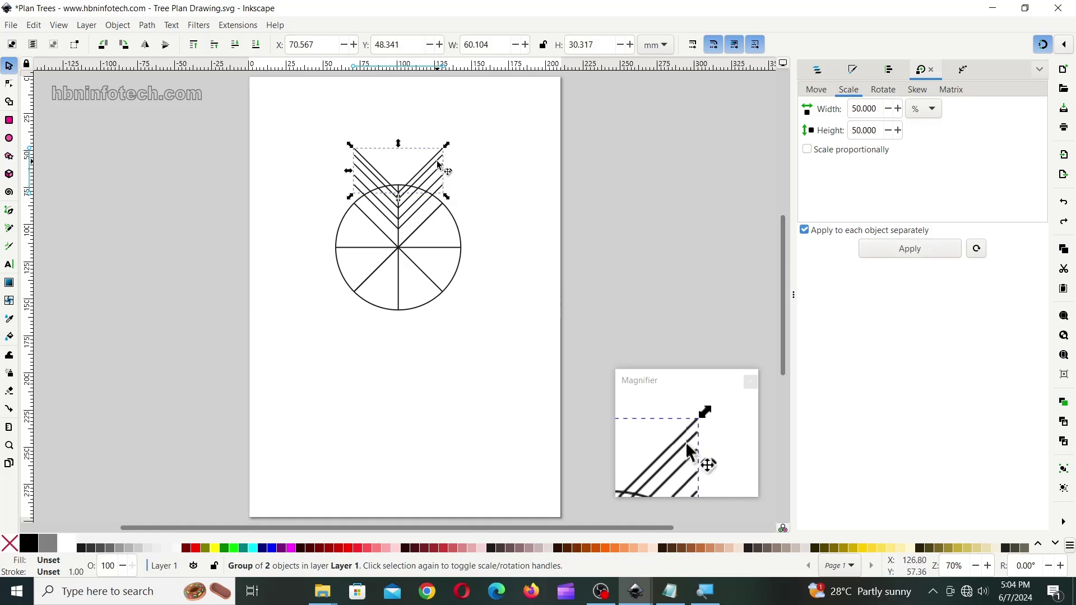
shift+click(439, 177)
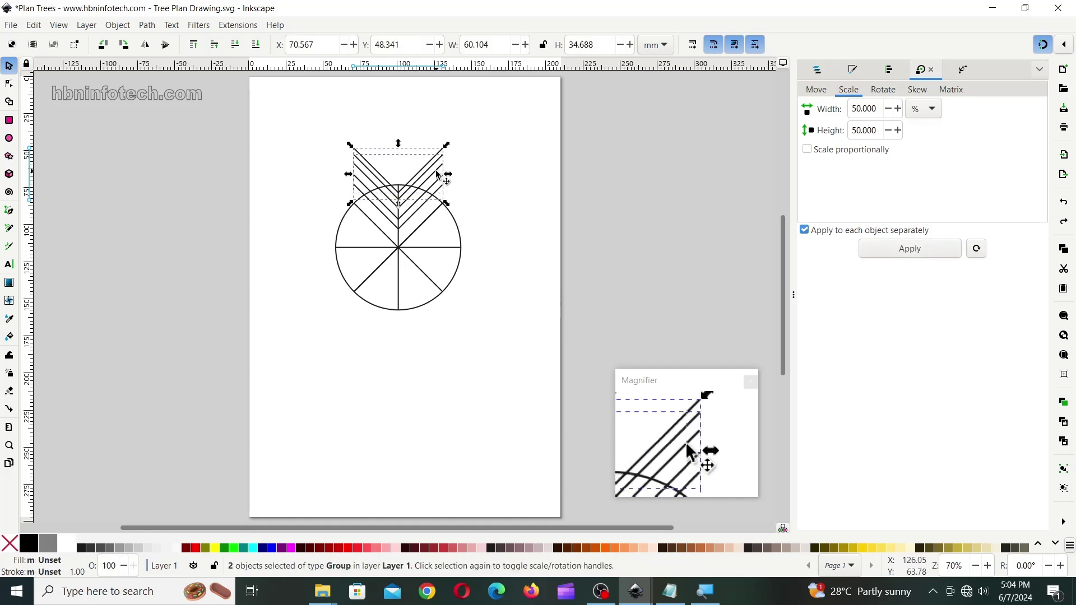
shift+click(438, 194)
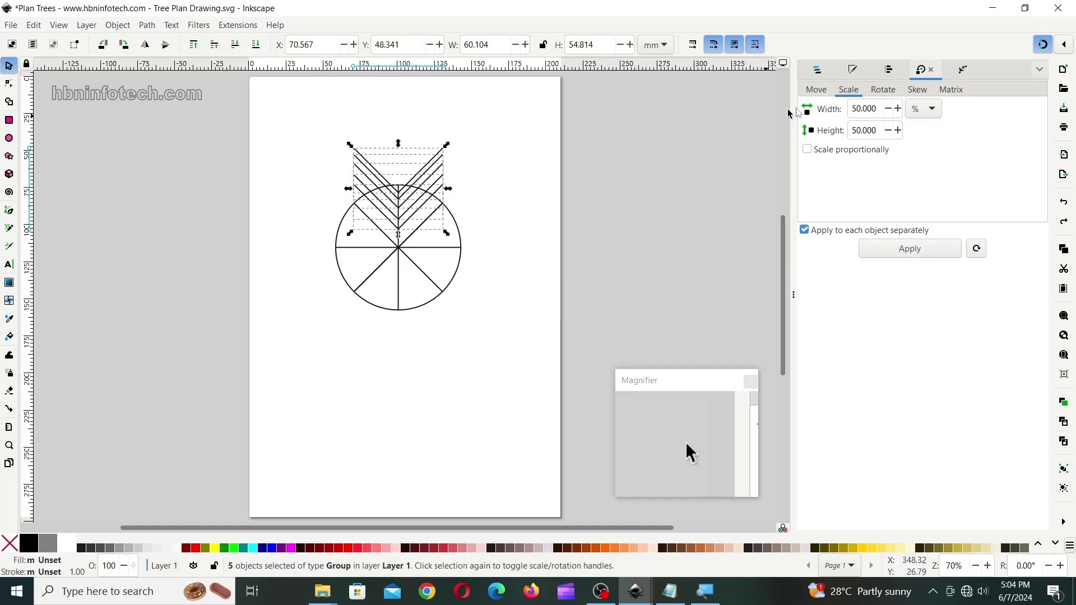
Step: Keep alignment relative to the selection area, group the five chevrons, and move the circle down-left
click(887, 72)
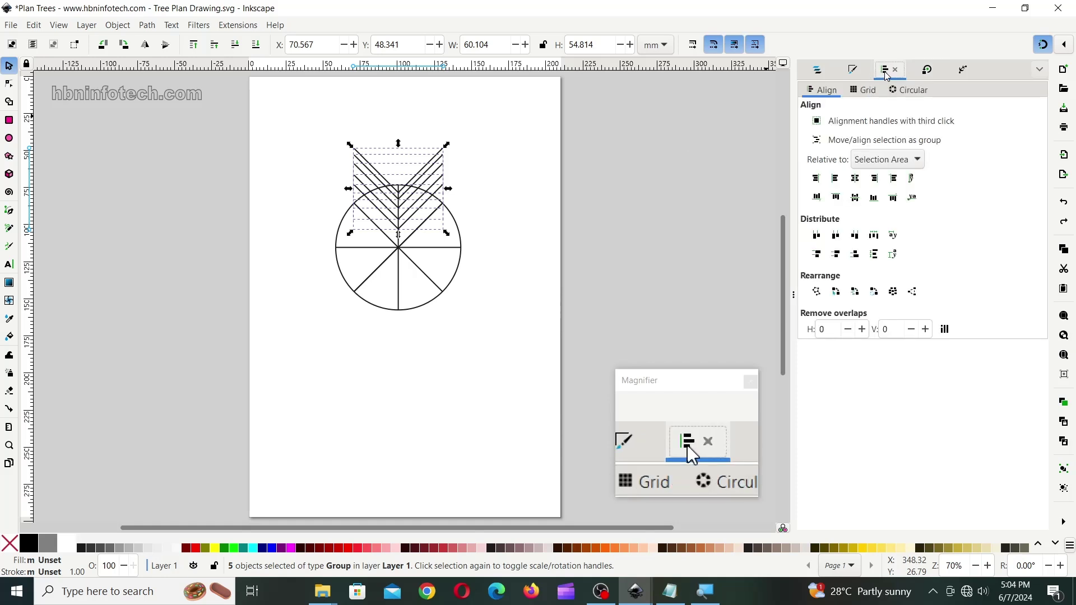
click(891, 160)
click(893, 163)
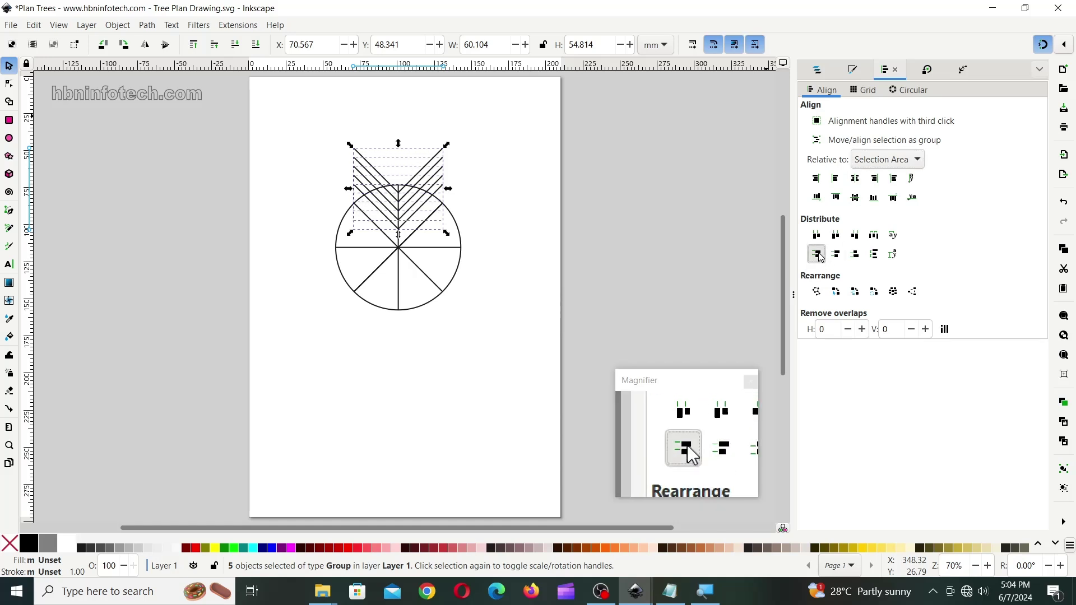
click(118, 25)
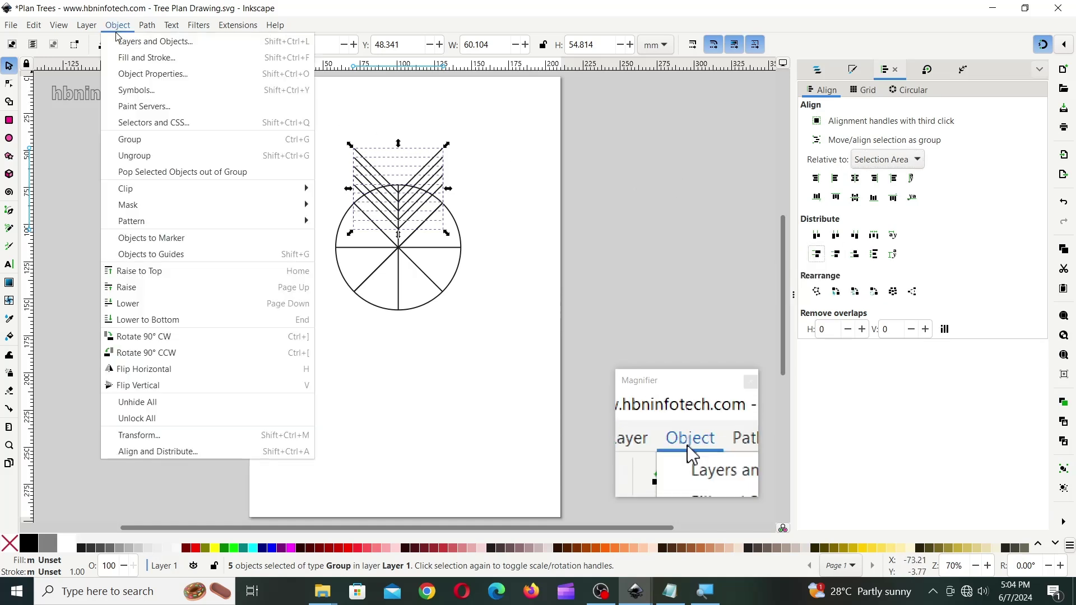
click(141, 138)
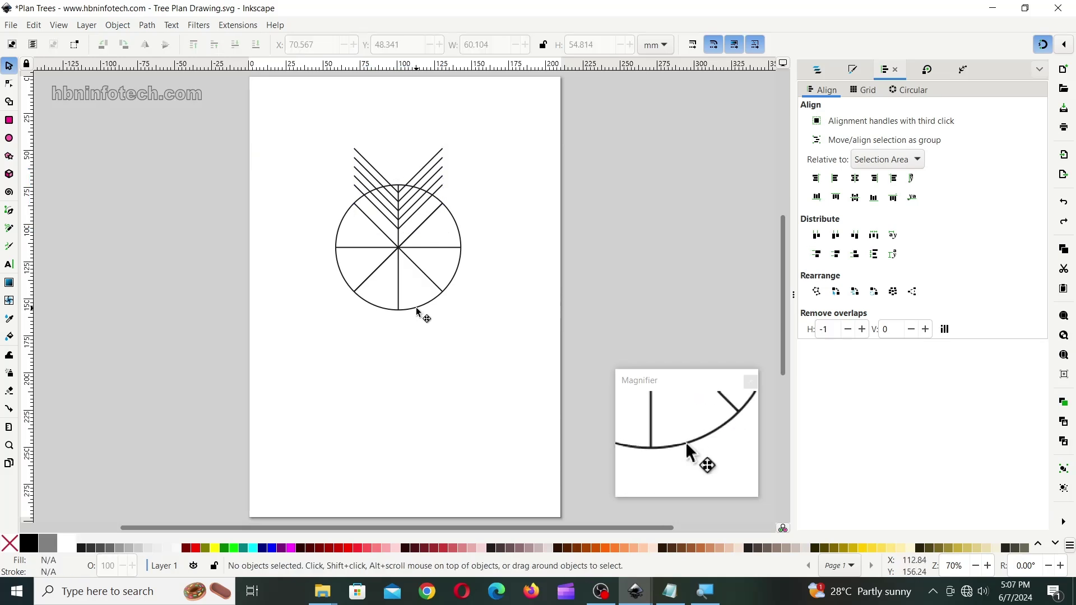
drag(421, 308, 357, 493)
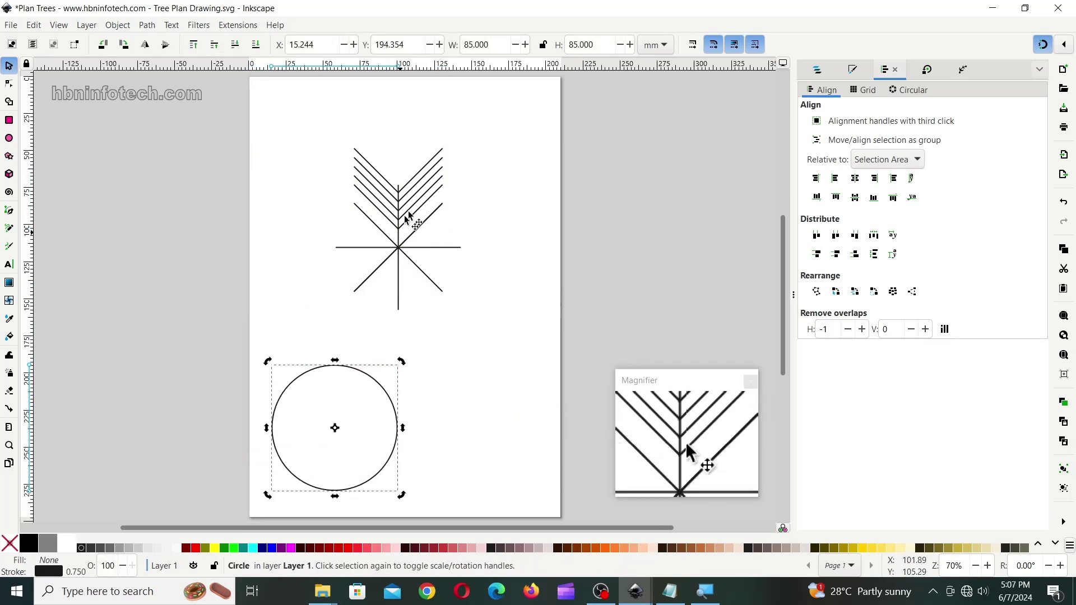
Step: Rotate copies of the chevron arm into all eight spokes and group the 14 parts
click(433, 191)
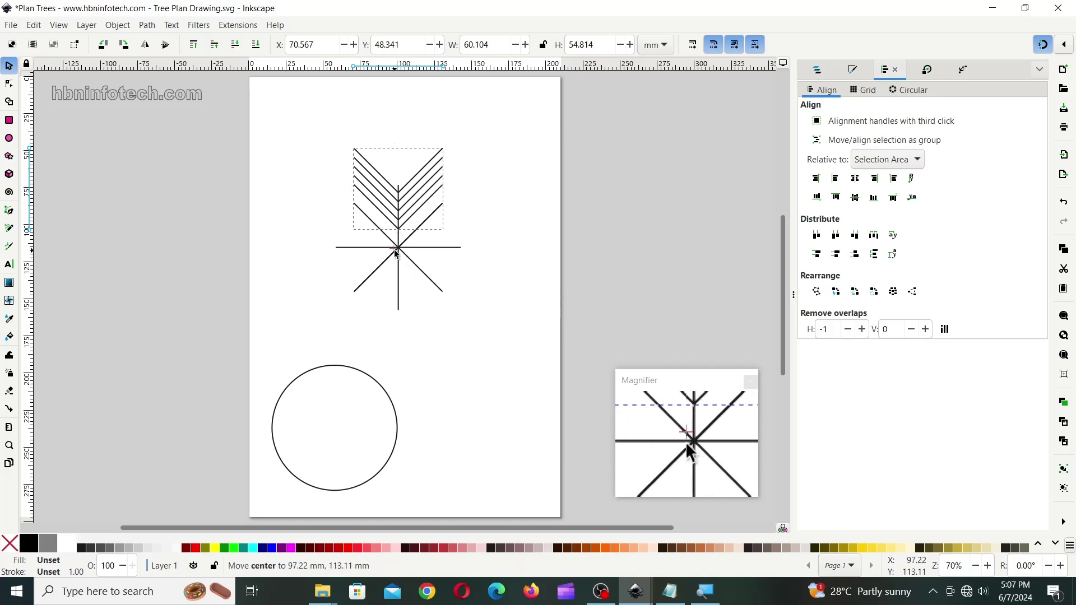
drag(448, 147, 378, 184)
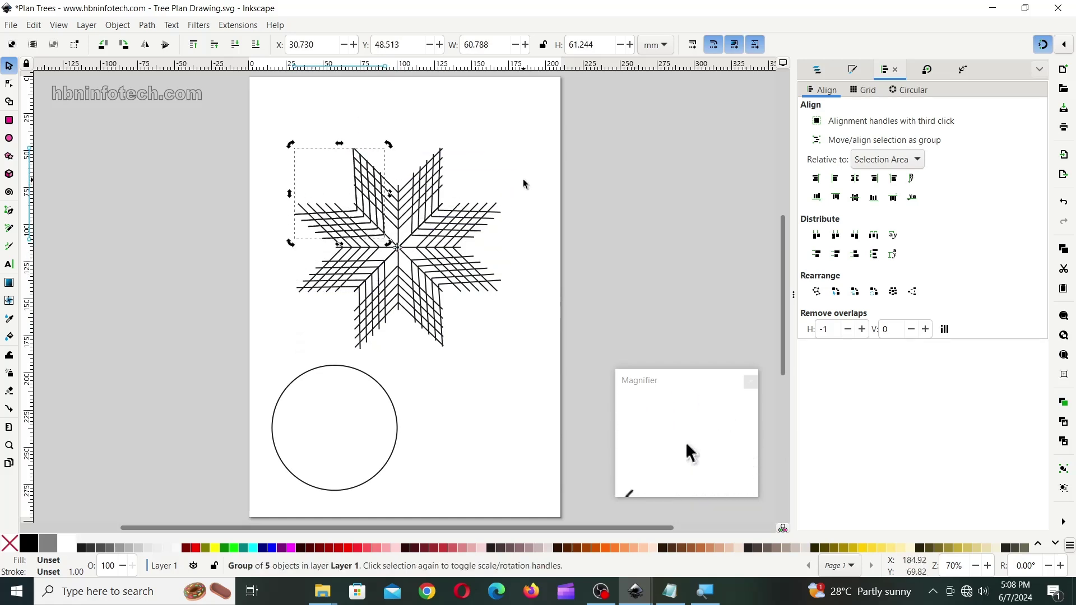
click(289, 123)
drag(525, 379, 523, 379)
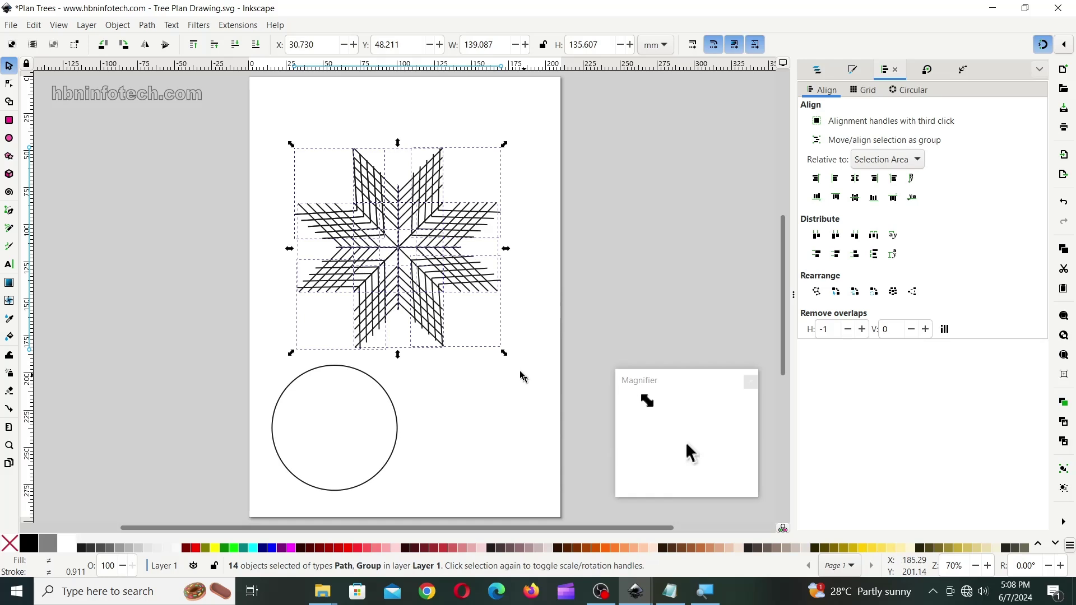
click(118, 25)
click(130, 140)
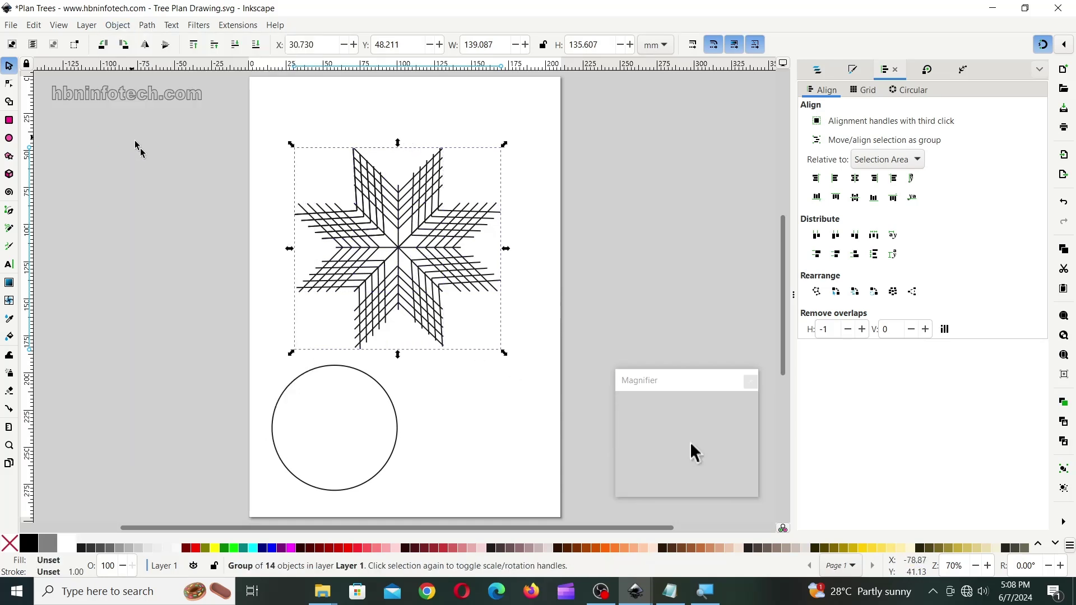
click(428, 413)
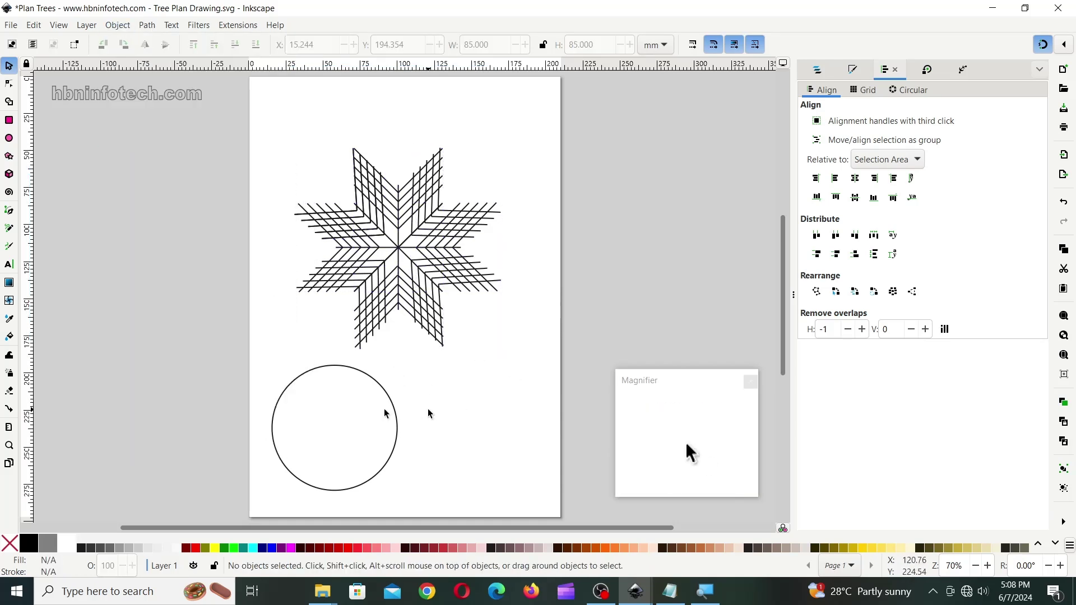
Step: Raise the outline circle to the top of the stacking order
click(310, 373)
click(116, 26)
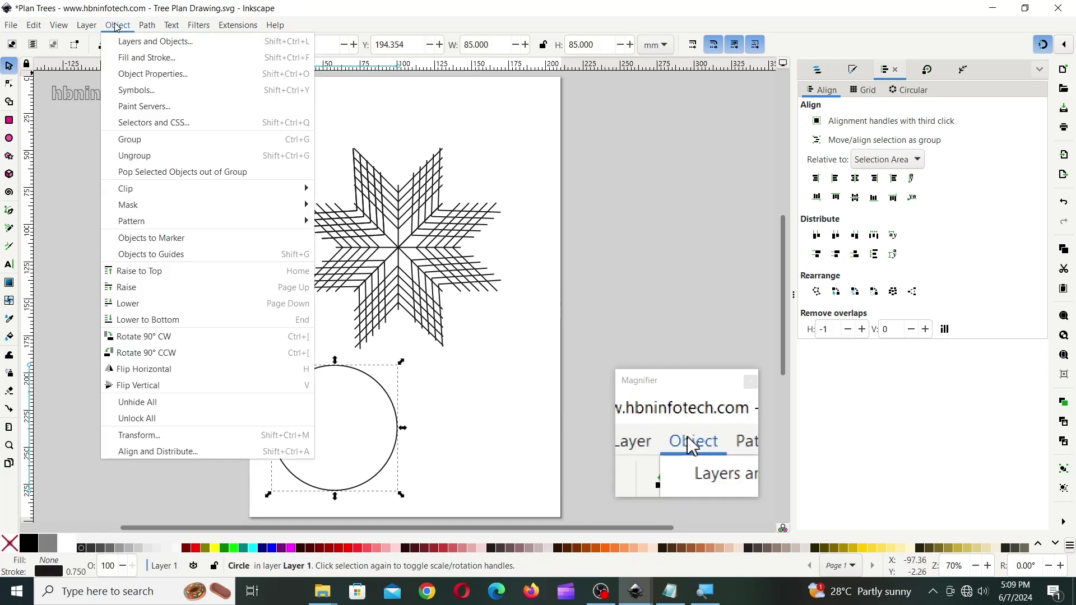
click(128, 271)
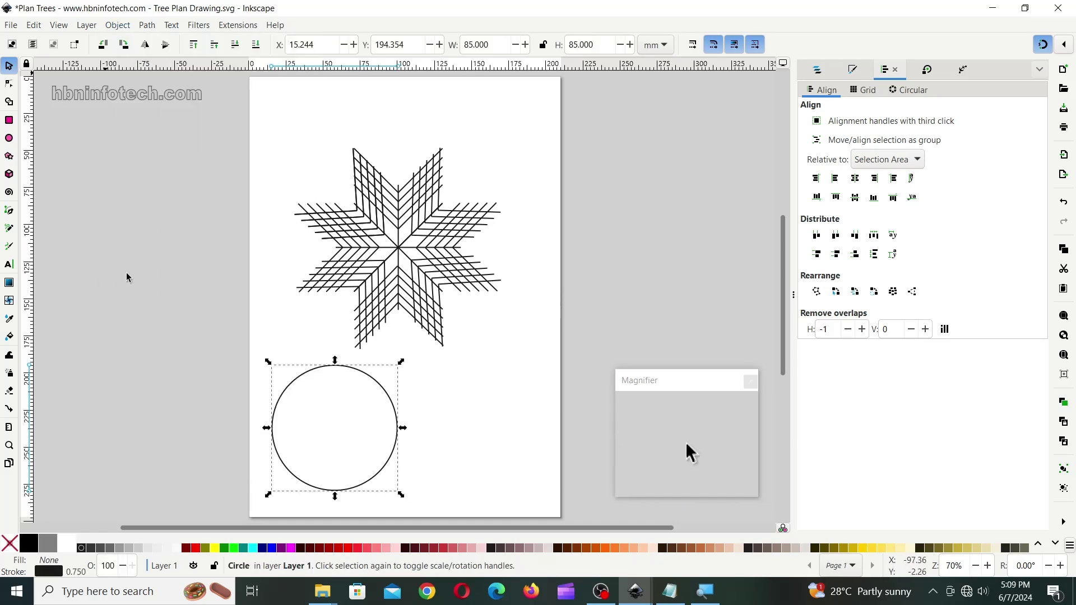
Step: Centre the circle and the chevron star on both vertical and horizontal axes
shift+click(411, 240)
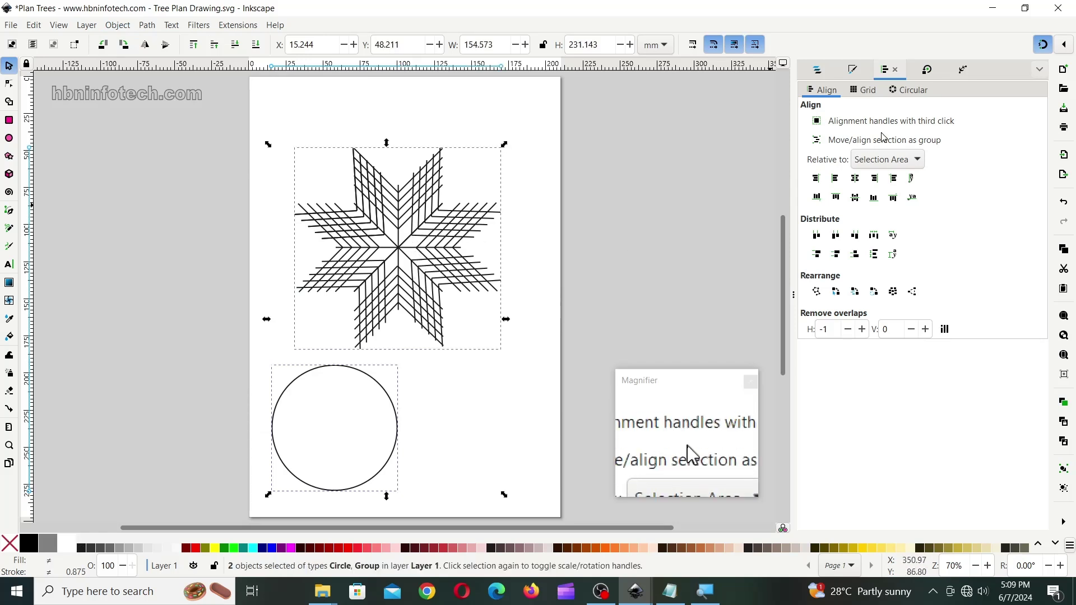
click(857, 185)
click(854, 199)
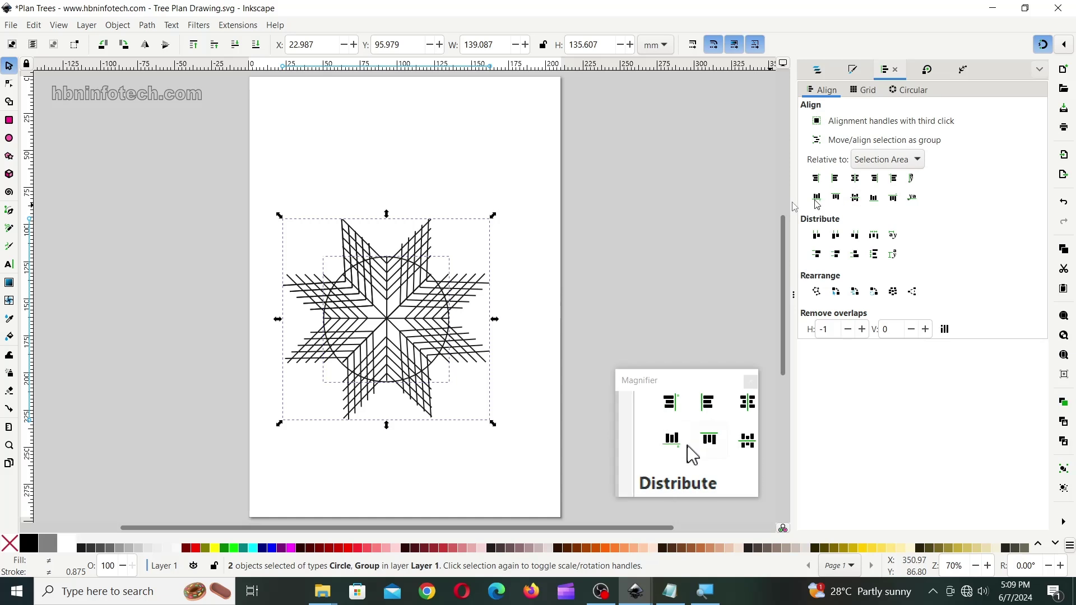
click(119, 26)
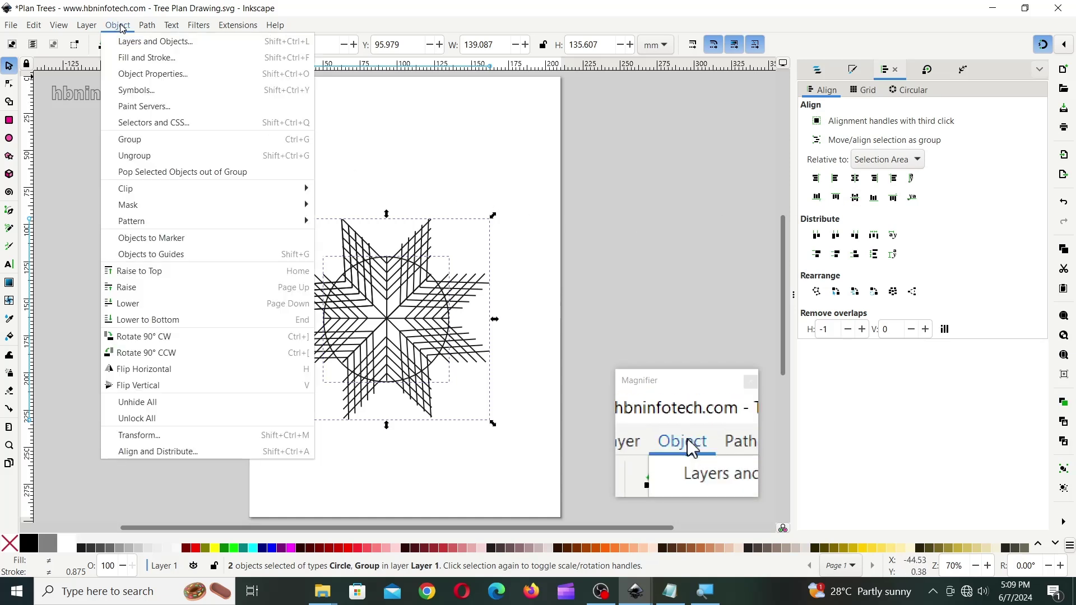
mouse_move(122, 192)
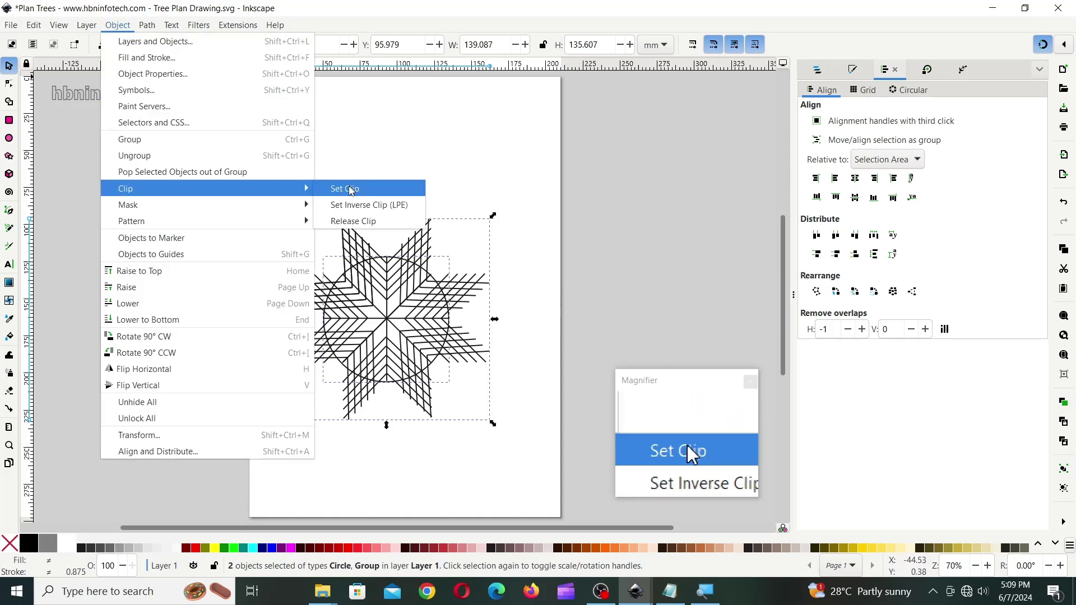